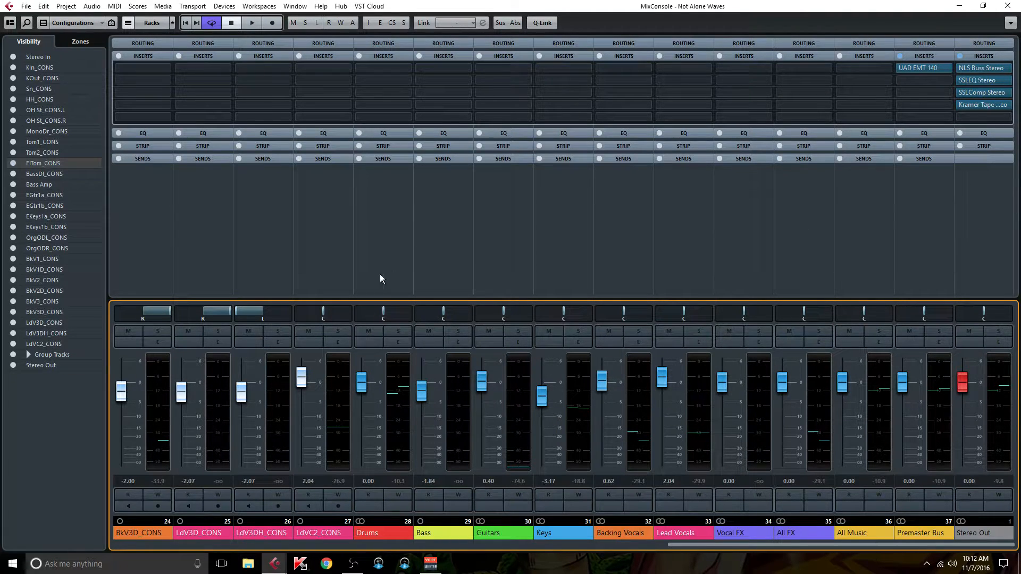
# Step: Inspect the Kramer Tape insert on the Stereo Out channel
pyautogui.click(987, 105)
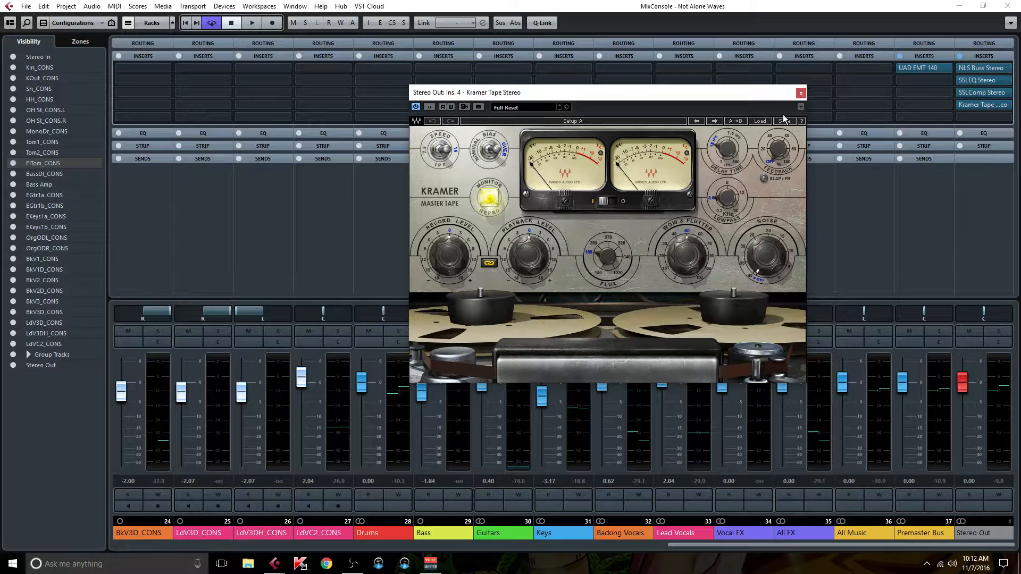
pyautogui.click(801, 95)
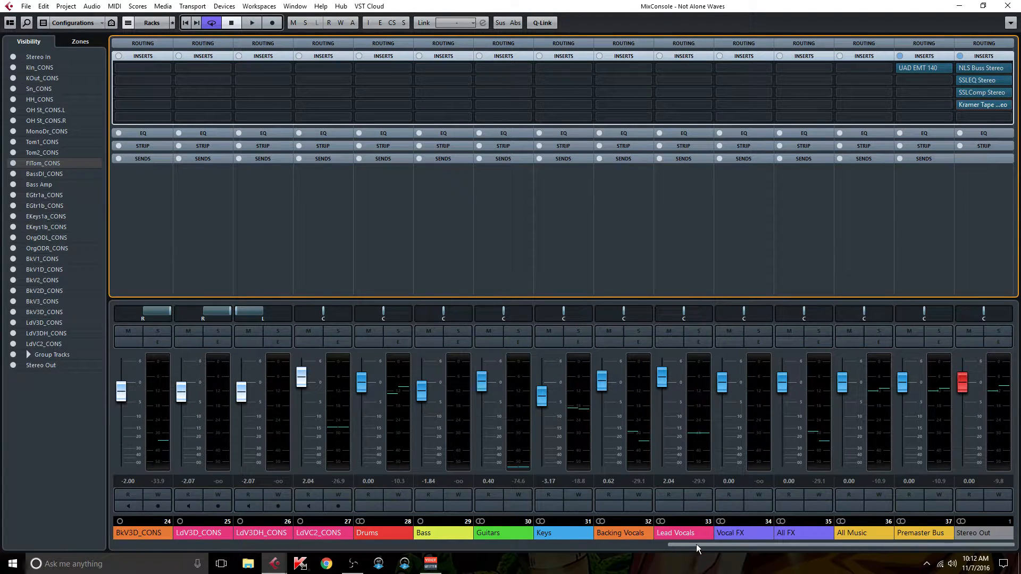
# Step: Open the MAutoAlign insert on the OH St_CONS.R drum channel
pyautogui.moveTo(697, 544); pyautogui.dragTo(140, 531)
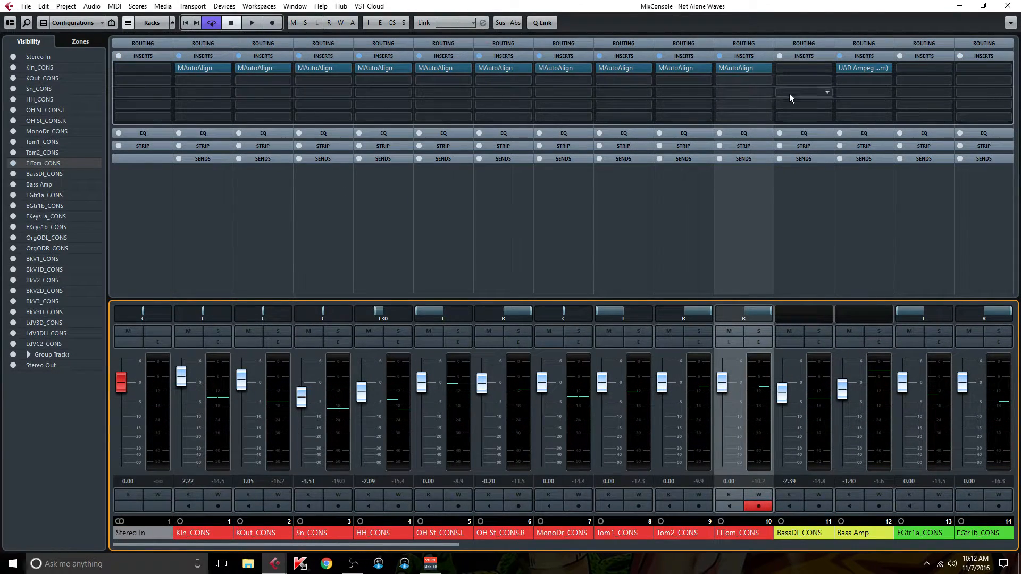
pyautogui.click(506, 68)
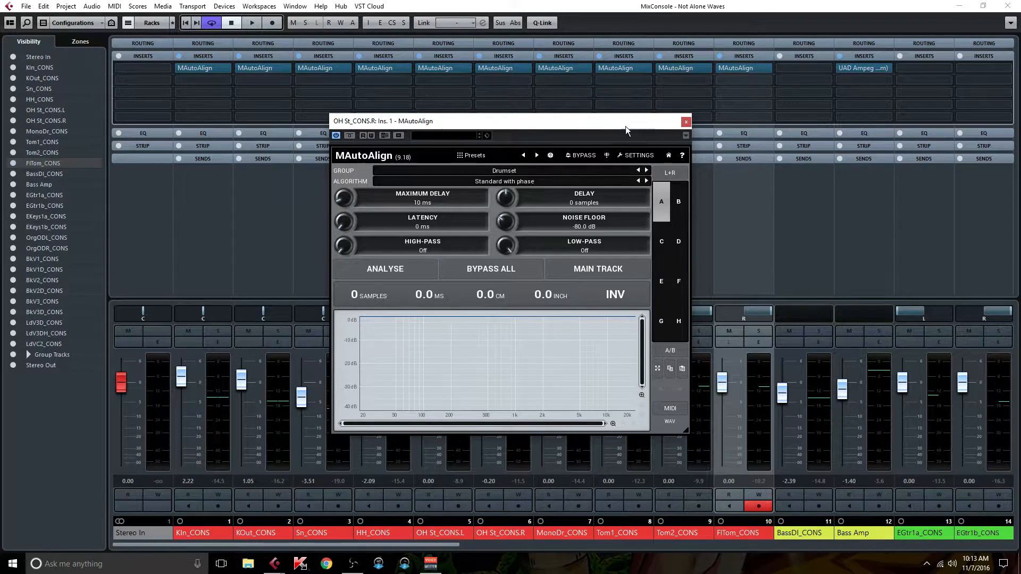
pyautogui.moveTo(482, 68)
pyautogui.click(449, 69)
pyautogui.click(757, 111)
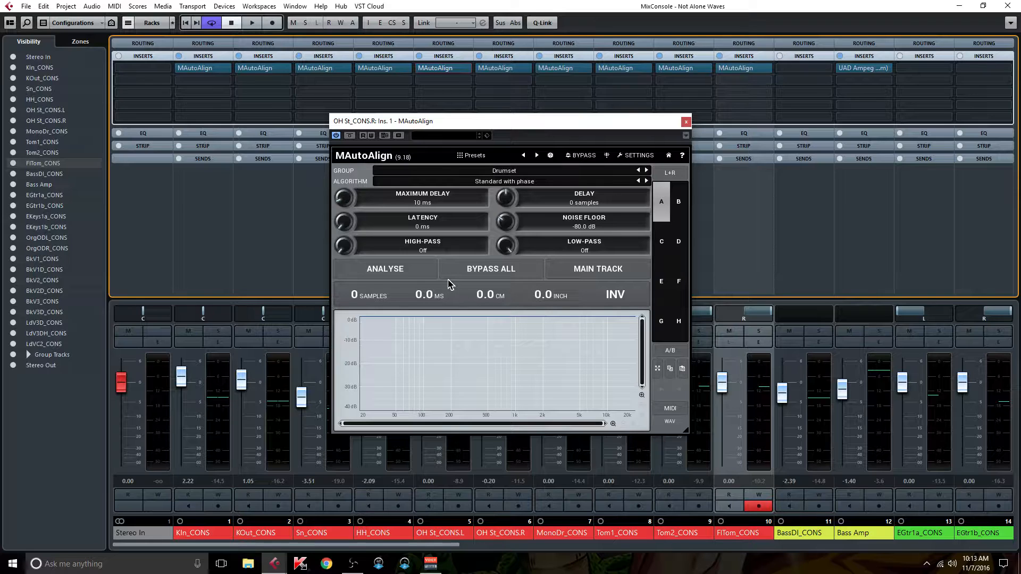
# Step: Play the song from an earlier passage in the project timeline and run MAutoAlign's analysis on the Drumset group
pyautogui.press('space')
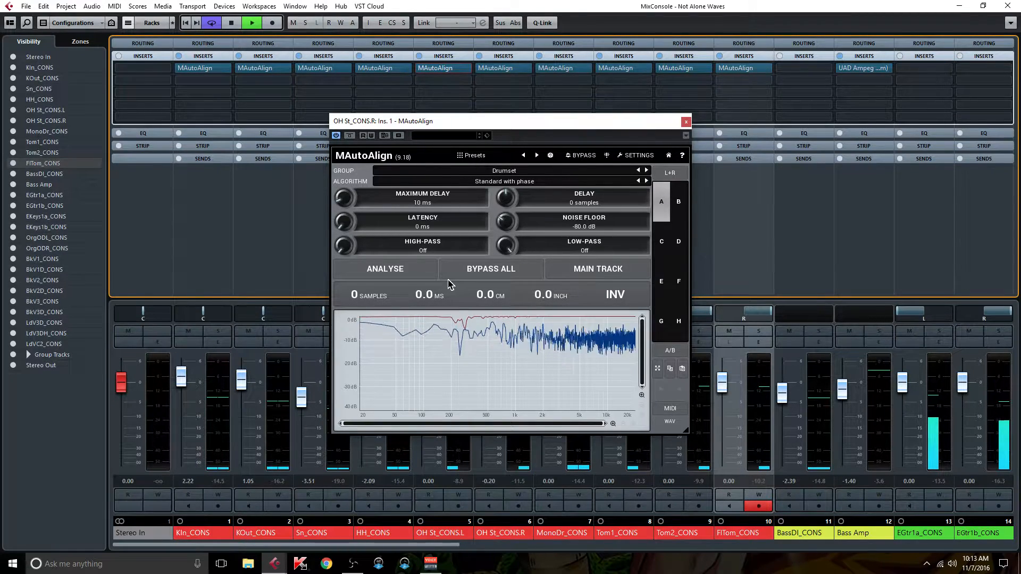
pyautogui.press('F3')
pyautogui.click(581, 59)
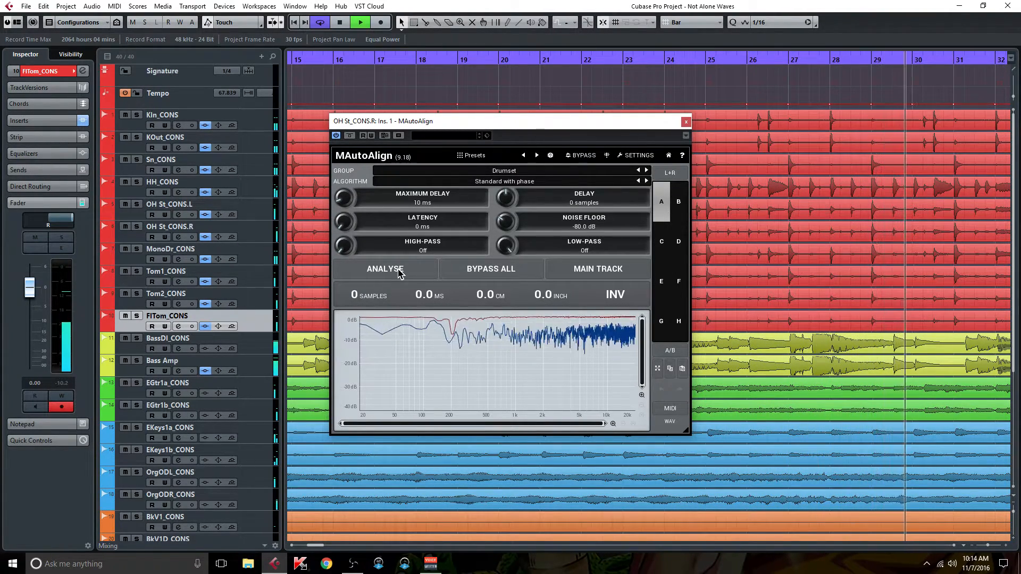
pyautogui.click(385, 269)
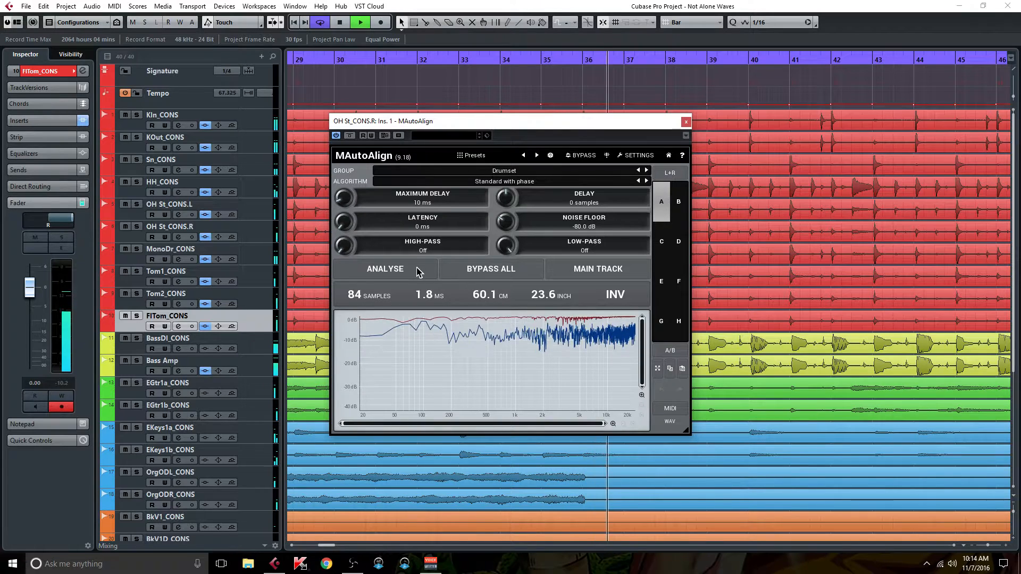
# Step: Compare the drums with and without alignment during playback using Bypass All, leave the alignment active and close MAutoAlign
pyautogui.click(500, 271)
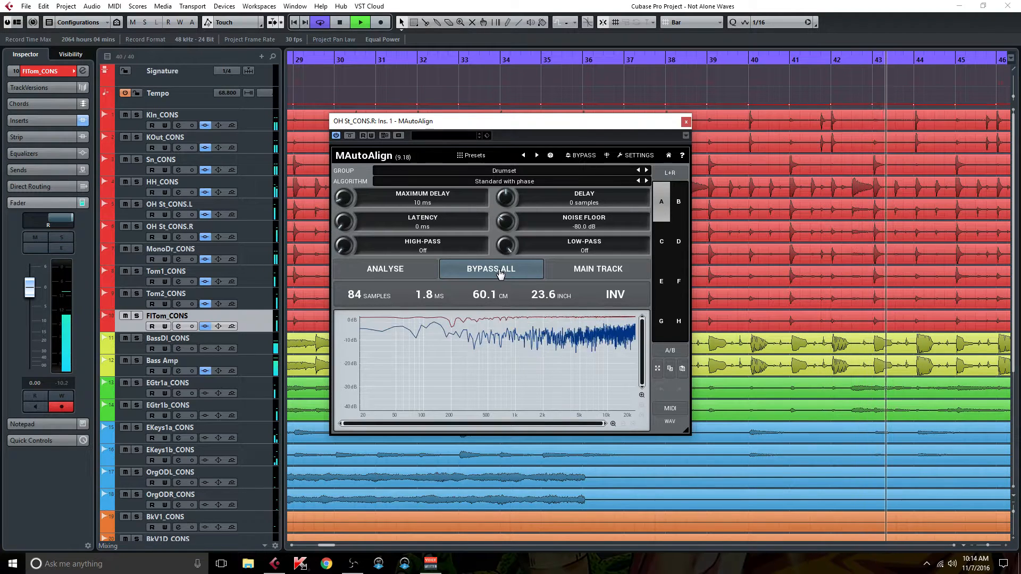
pyautogui.click(500, 272)
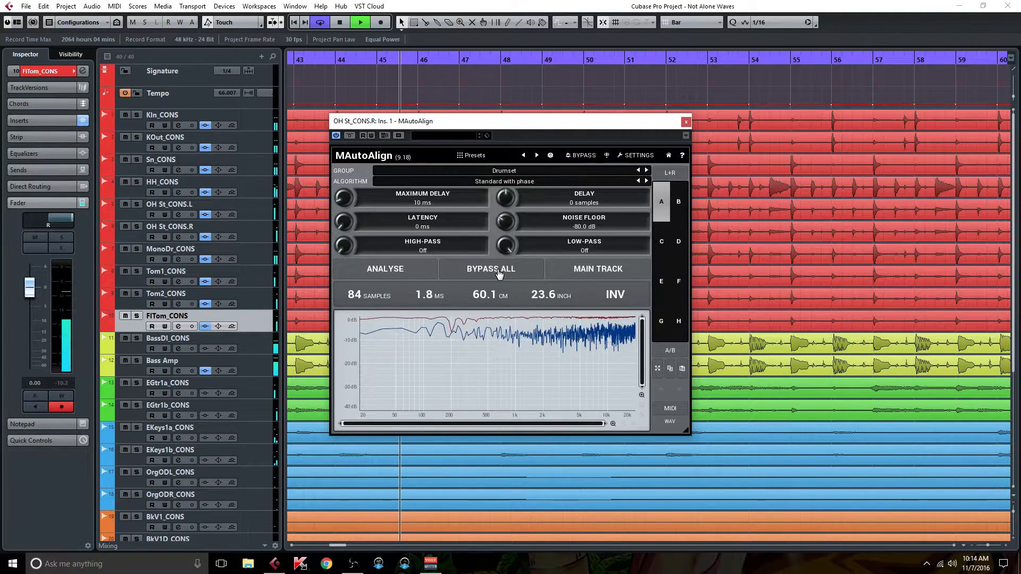
pyautogui.press('space')
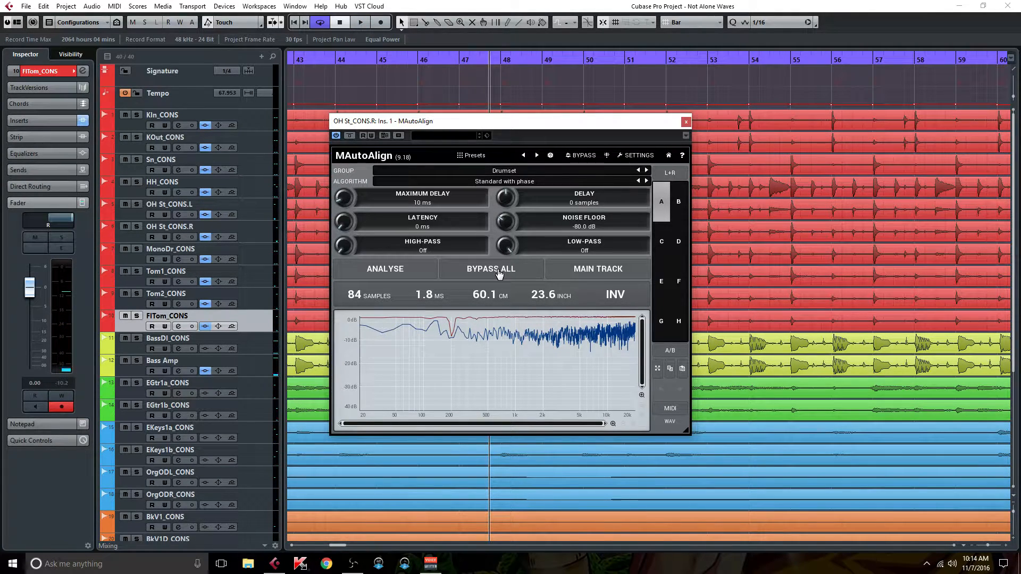
pyautogui.press('space')
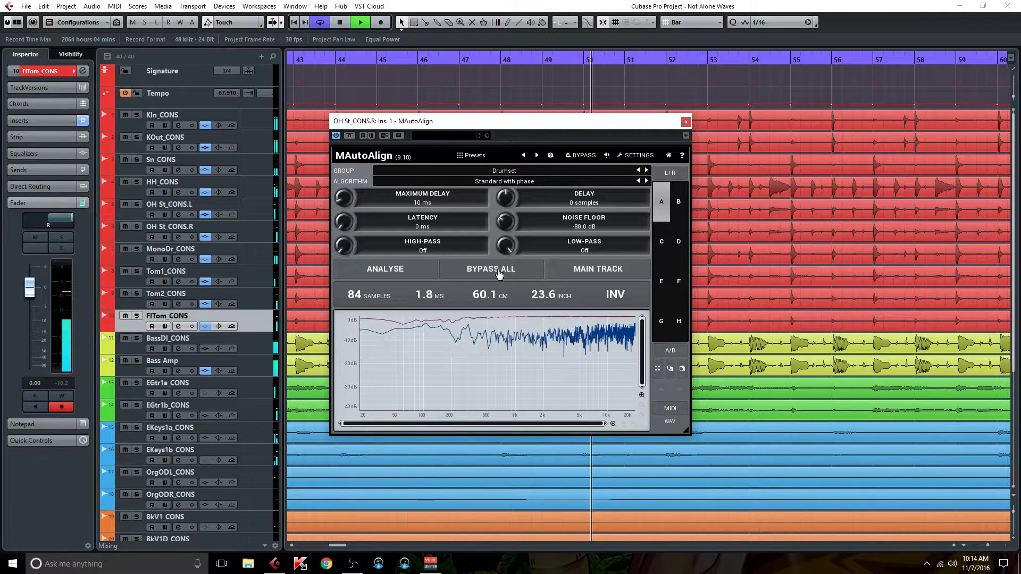
pyautogui.click(498, 273)
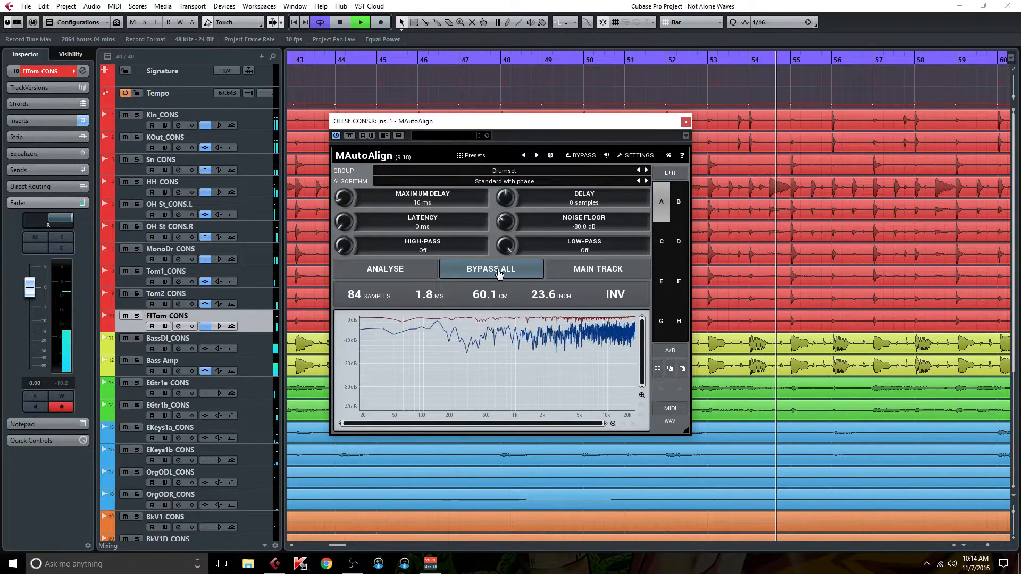
pyautogui.click(499, 273)
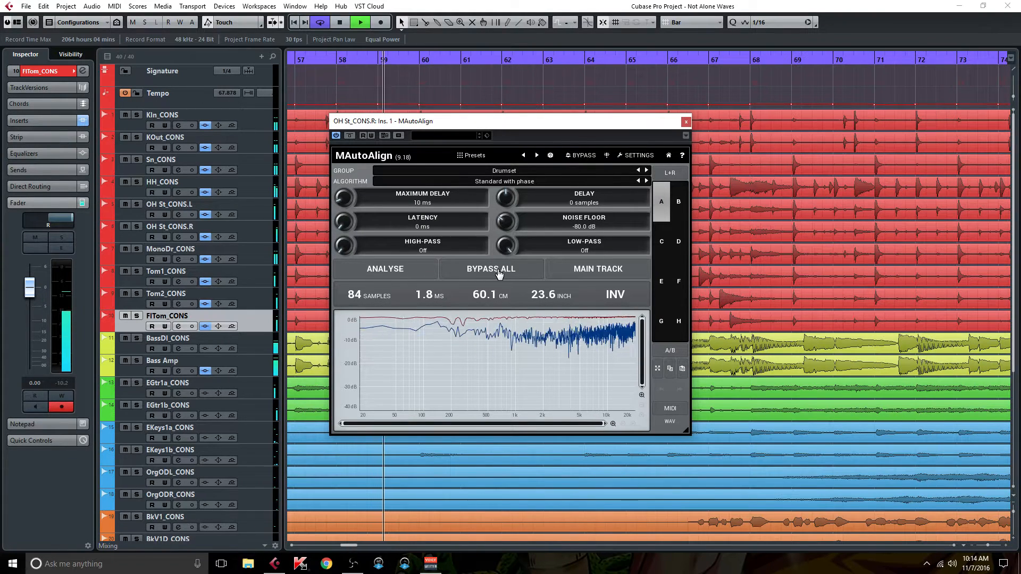
pyautogui.click(499, 274)
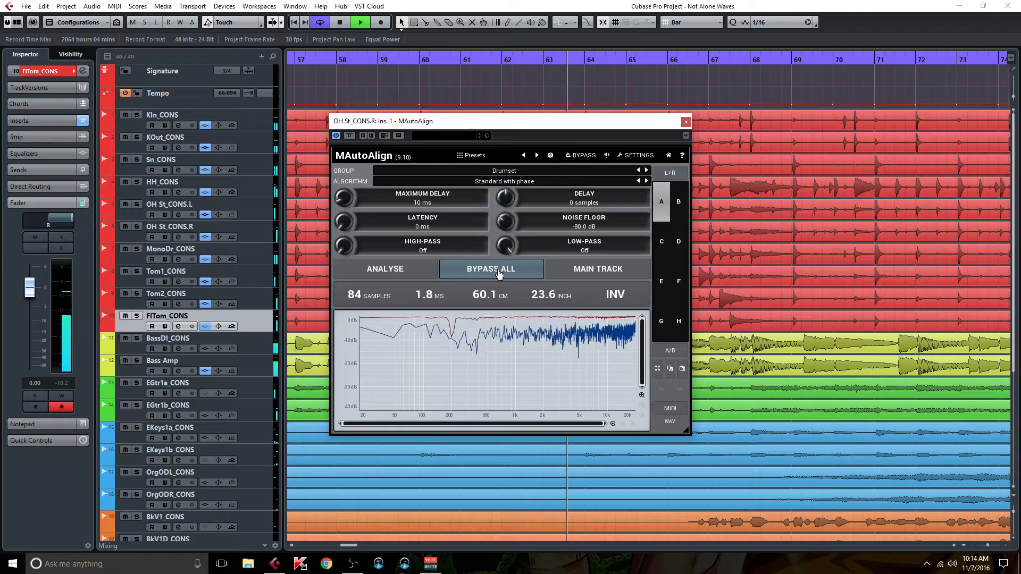
pyautogui.click(499, 273)
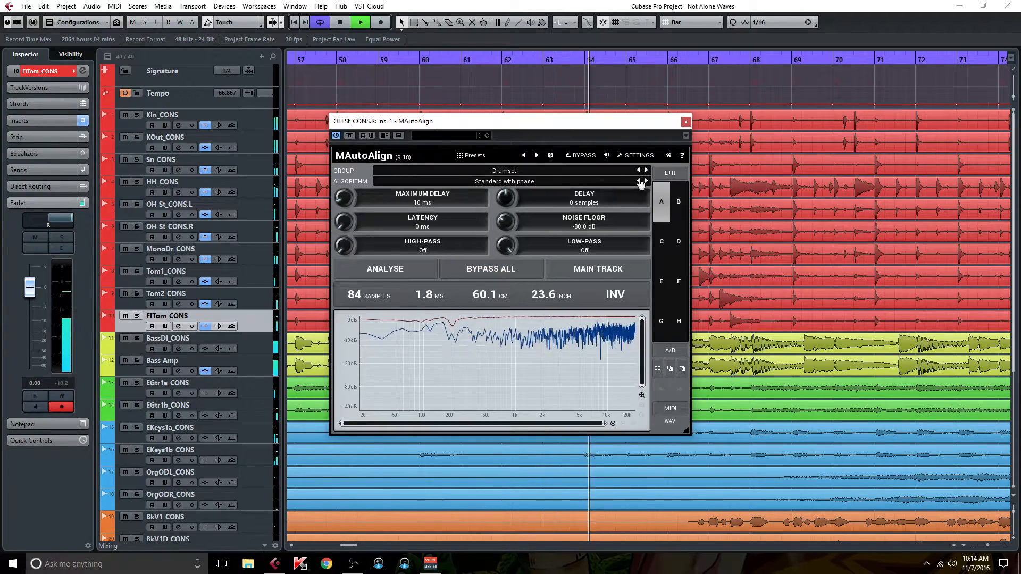
pyautogui.click(686, 122)
# Step: Insert the Saphira Stereo plugin in the first insert slot of the Drums group channel in the mixer
pyautogui.press('F3')
pyautogui.moveTo(426, 543); pyautogui.dragTo(866, 547)
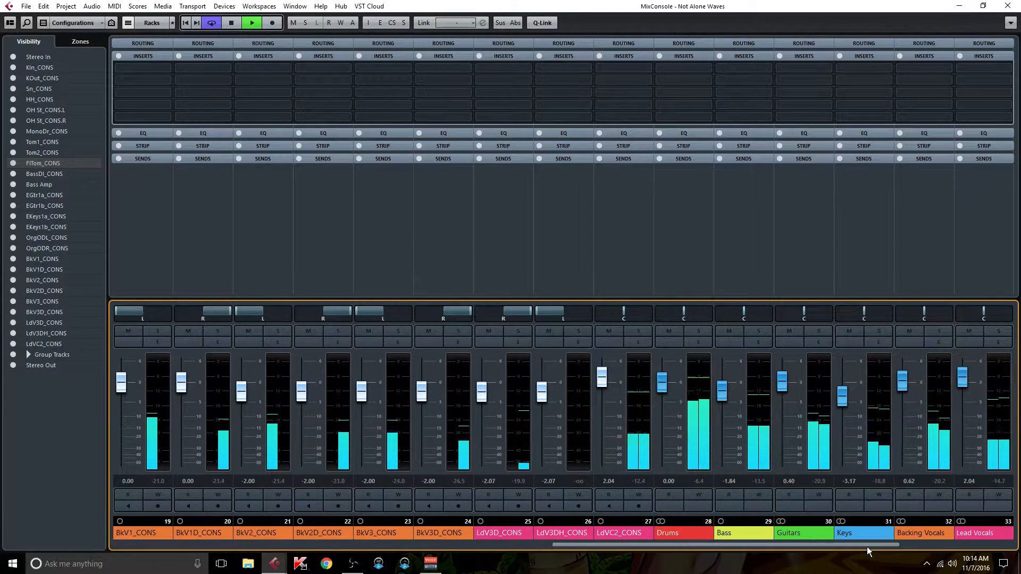
pyautogui.click(707, 68)
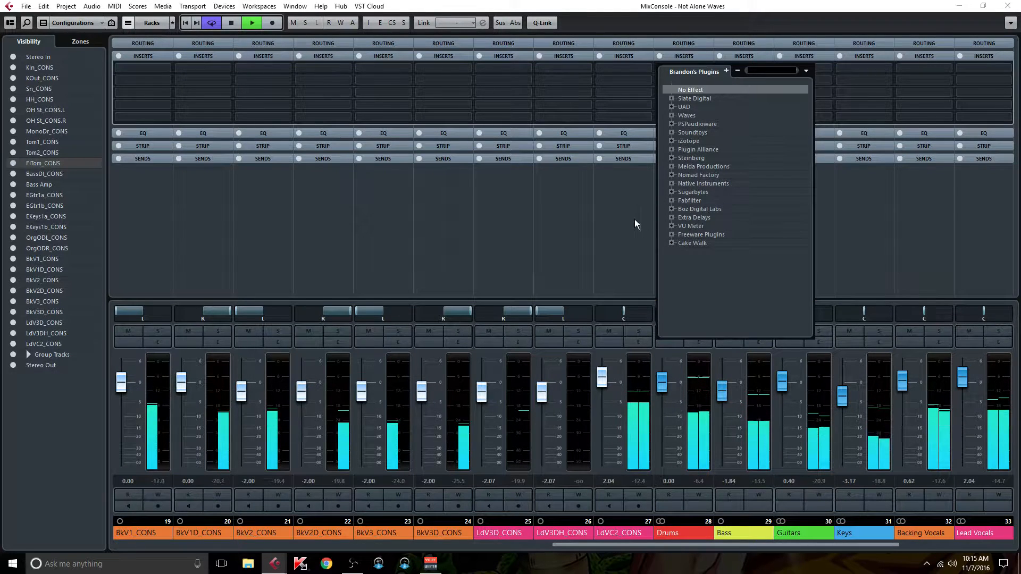
pyautogui.click(618, 184)
pyautogui.click(690, 208)
pyautogui.click(706, 69)
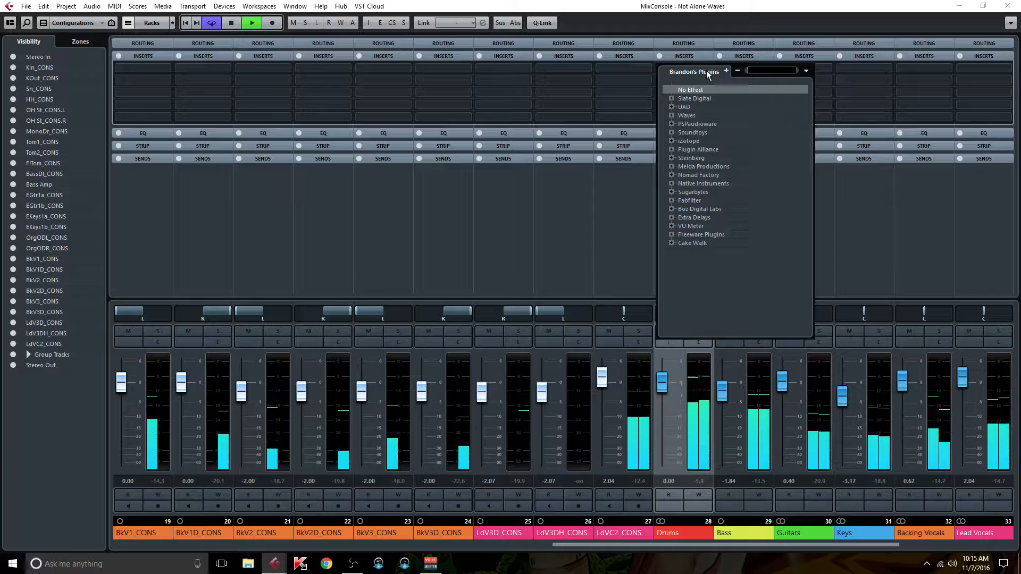
pyautogui.write('saphi')
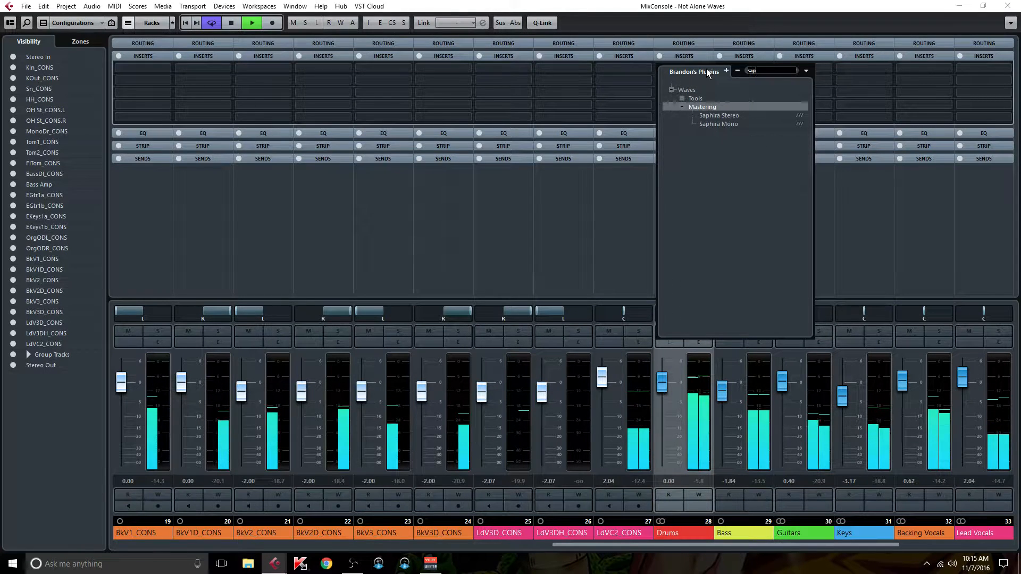
pyautogui.click(736, 116)
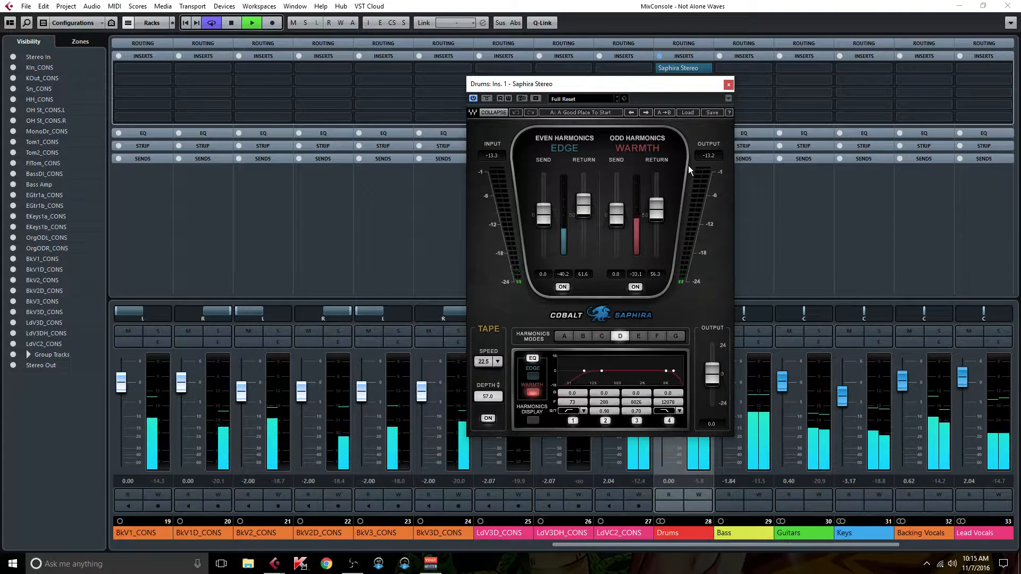
# Step: Set Saphira's tape speed to 15 on the Drums group
pyautogui.click(496, 363)
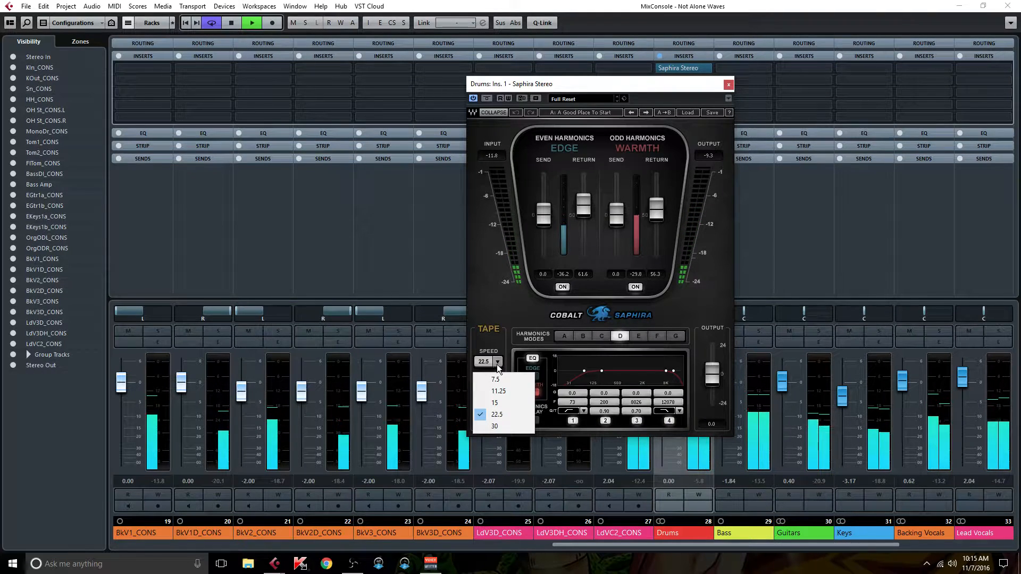
pyautogui.click(510, 404)
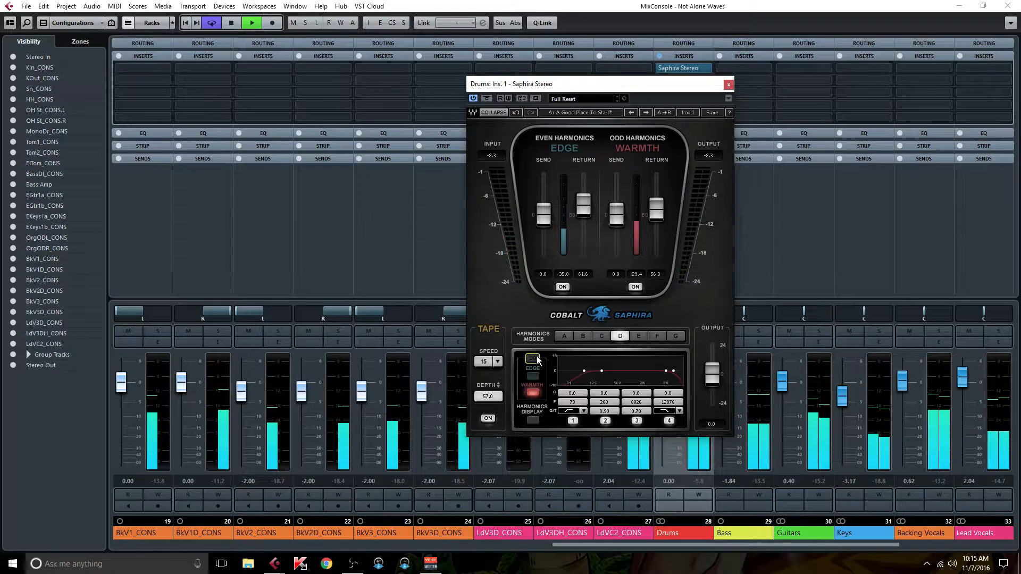
# Step: Examine Saphira's Edge and Warmth EQ curves and its harmonics display
pyautogui.click(534, 376)
pyautogui.click(533, 393)
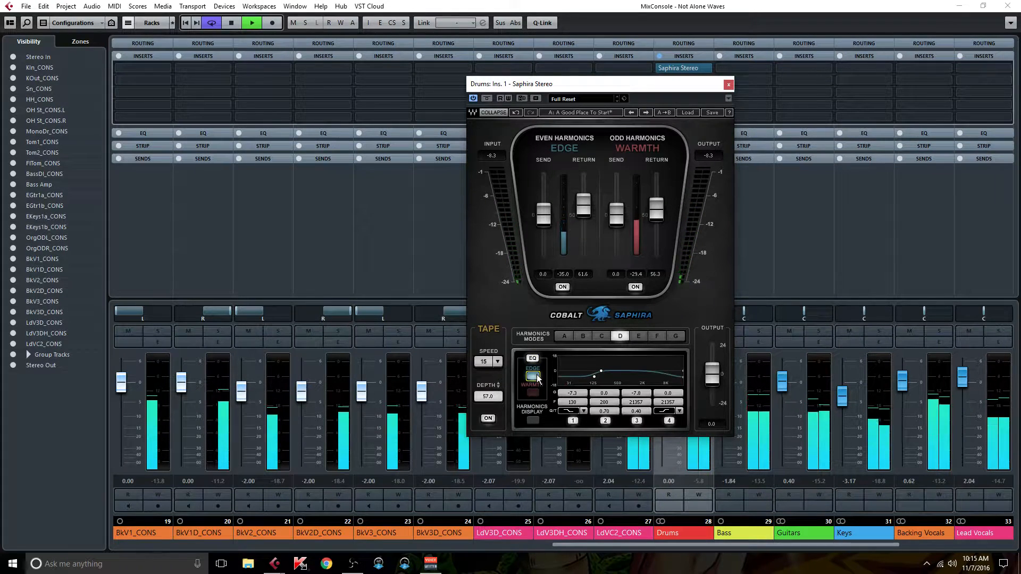
pyautogui.click(534, 420)
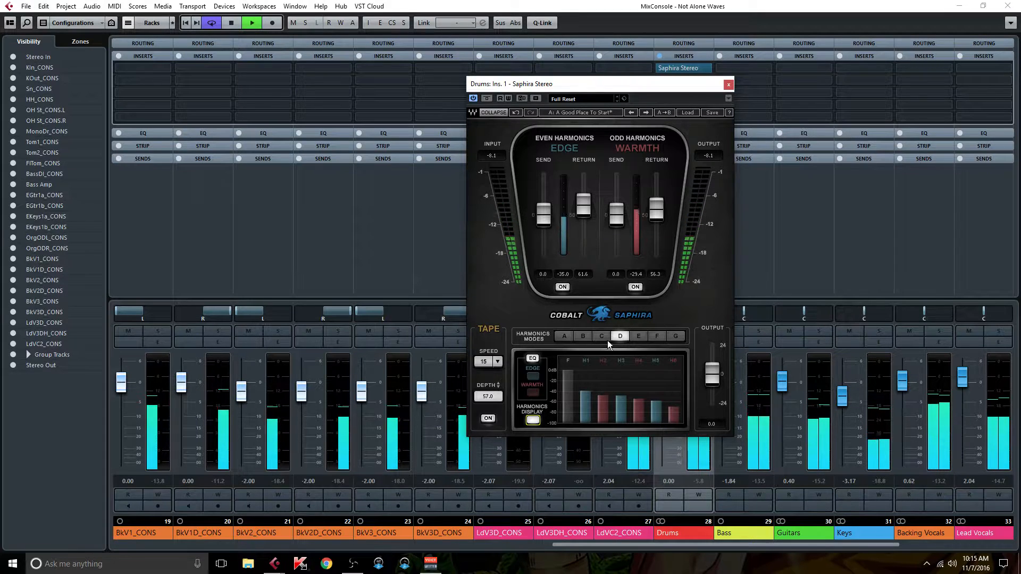
# Step: Load the factory group preset Drum Buss Enhance 1 in Saphira
pyautogui.click(690, 113)
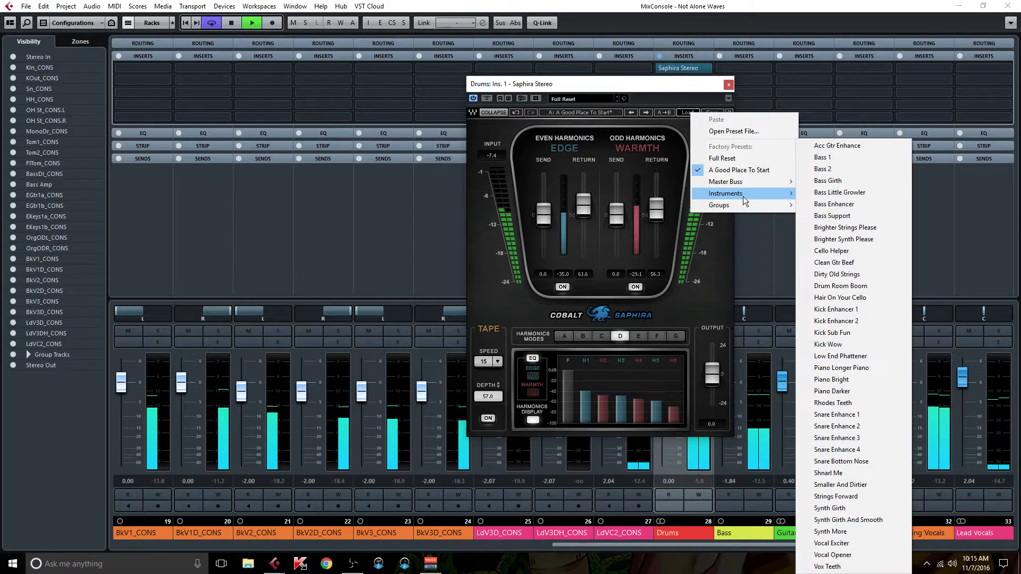
pyautogui.moveTo(748, 205)
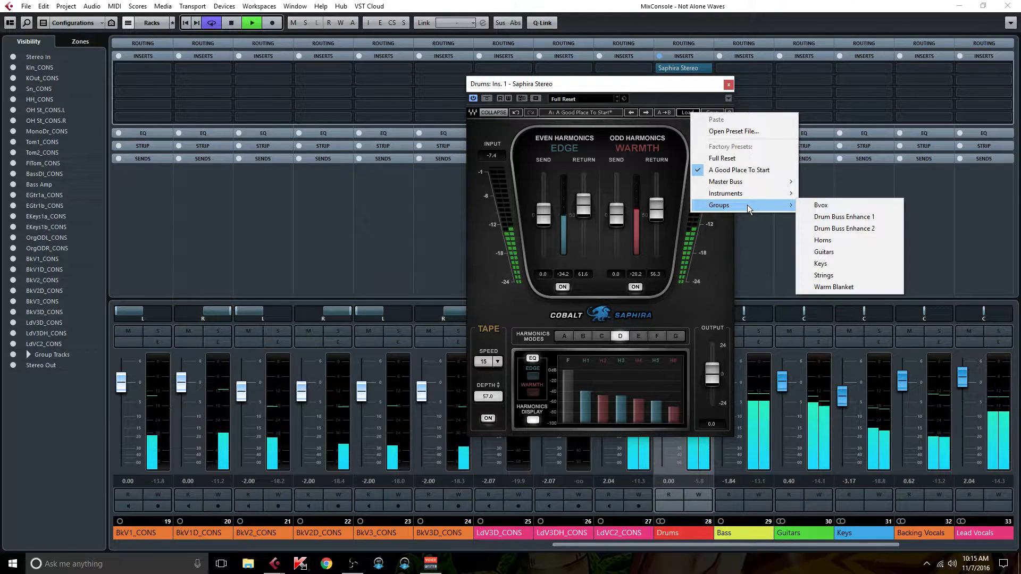
pyautogui.click(845, 218)
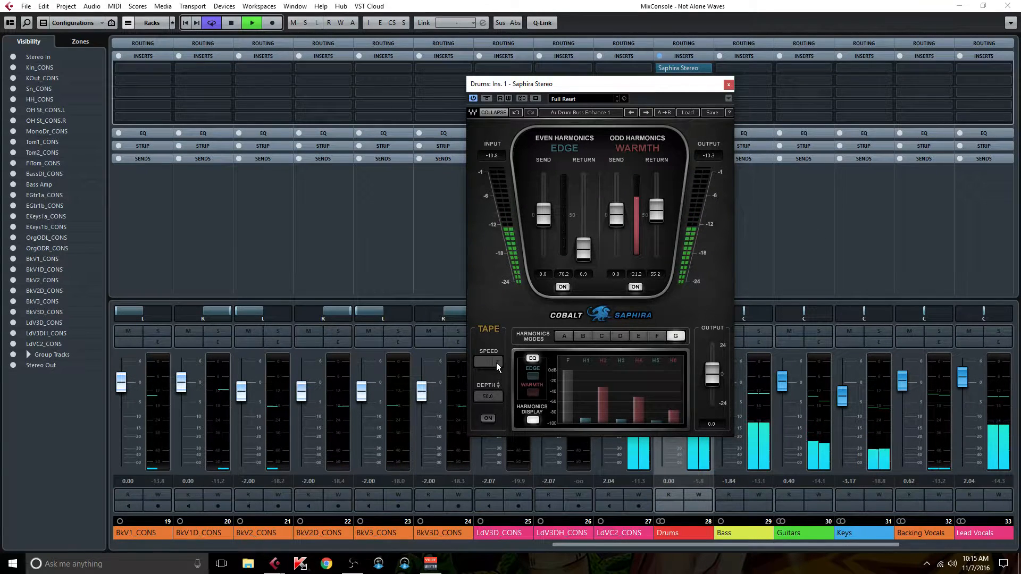
# Step: Try the Drum Buss Enhance 2 preset in Saphira and return to Drum Buss Enhance 1
pyautogui.click(688, 112)
pyautogui.moveTo(743, 208)
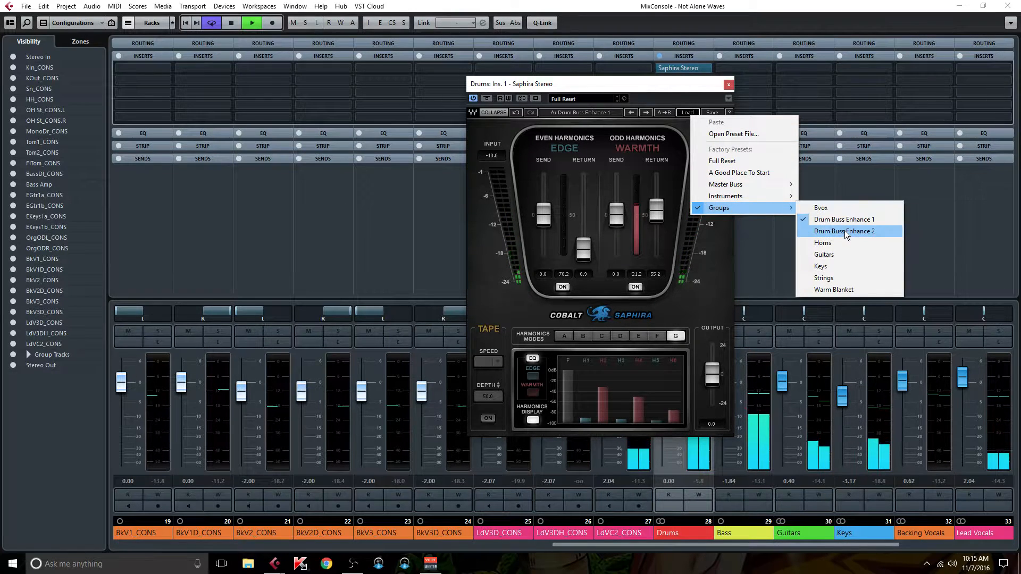
pyautogui.click(844, 231)
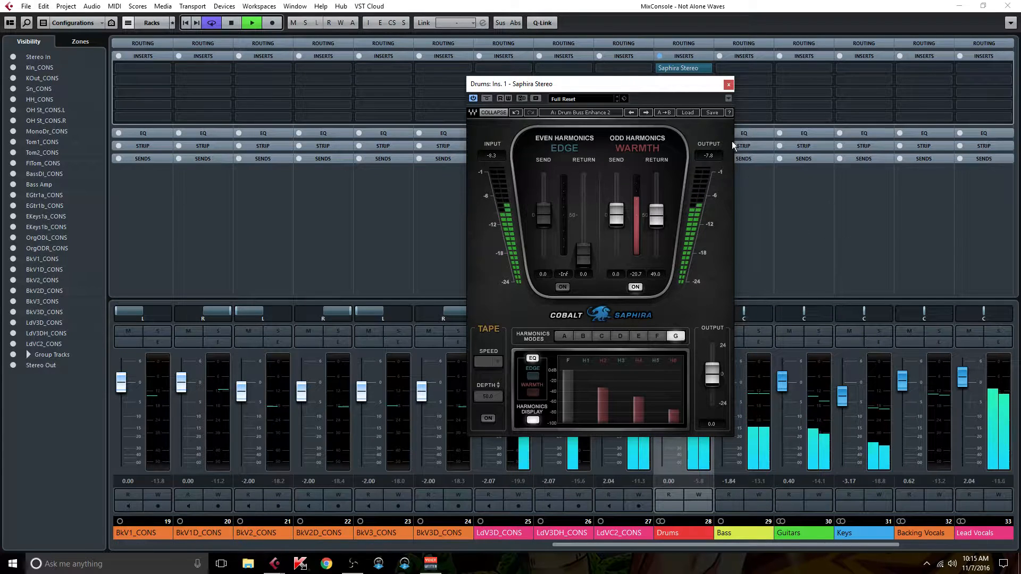
pyautogui.click(690, 115)
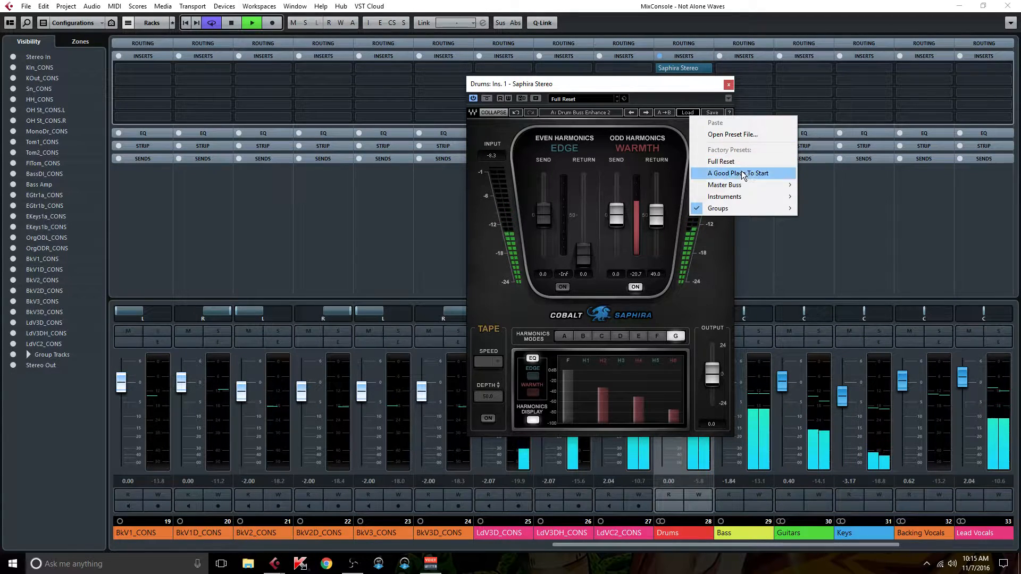
pyautogui.moveTo(756, 208)
pyautogui.click(841, 219)
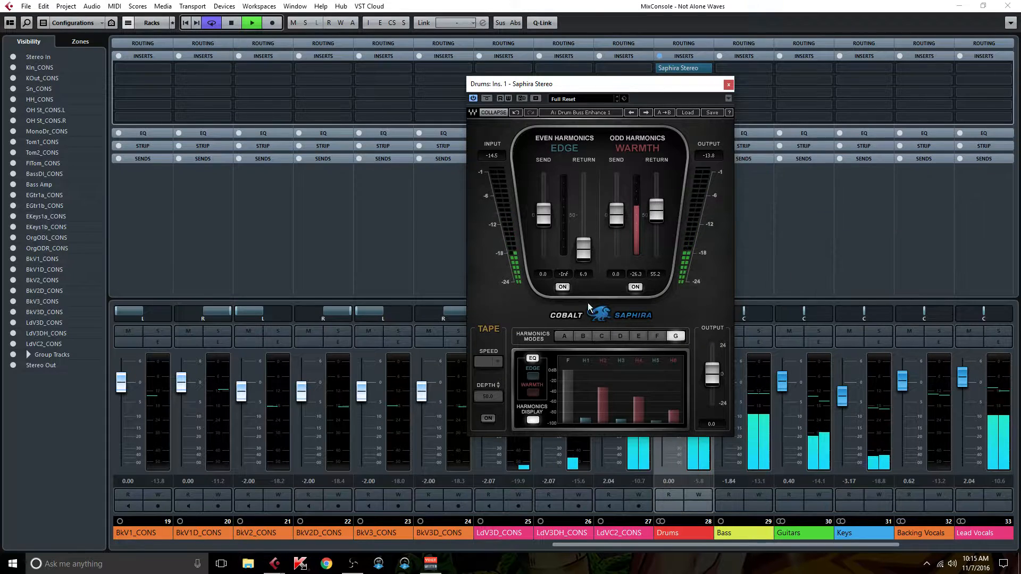
# Step: Turn on Saphira's tape section with the speed set to 15 and display the Warmth EQ curve
pyautogui.click(488, 418)
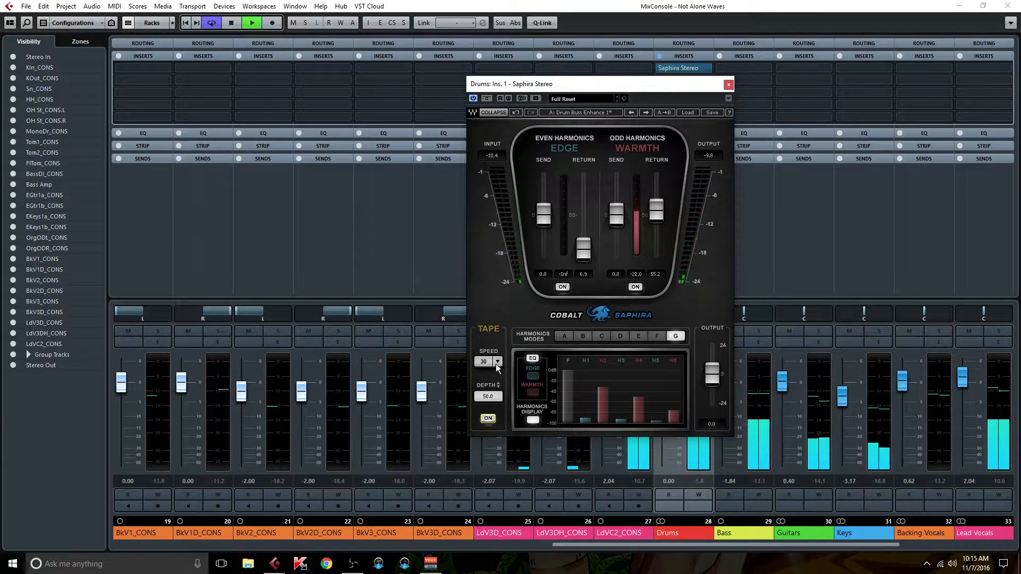
pyautogui.click(497, 362)
pyautogui.click(505, 403)
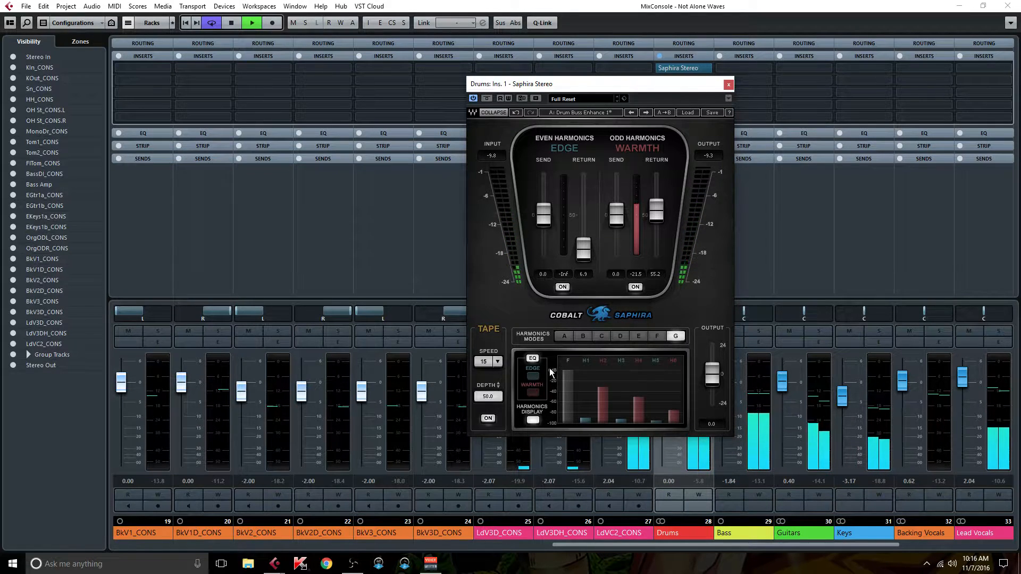
pyautogui.click(532, 393)
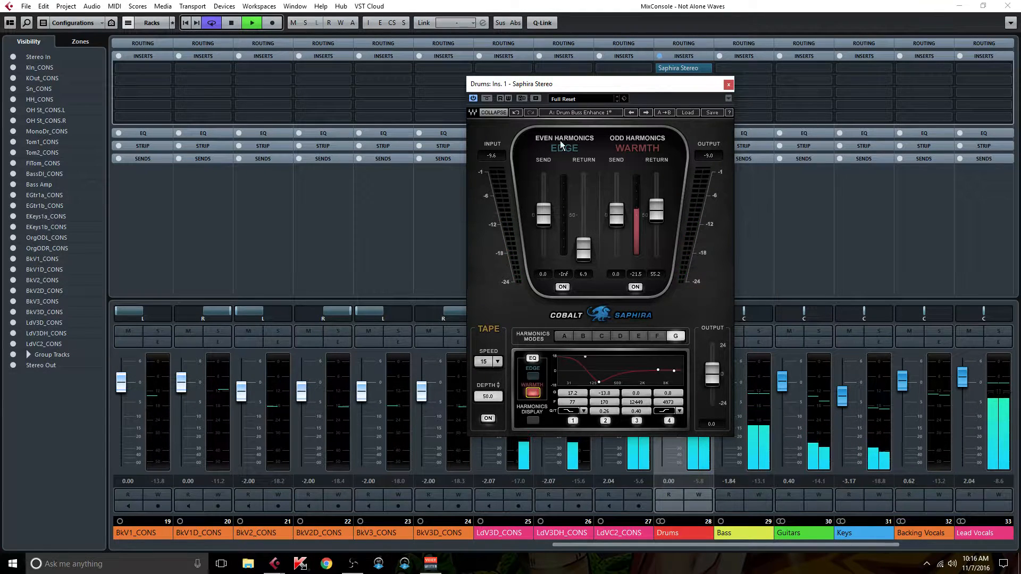
# Step: Close Saphira and insert the Waves SSLChannel Stereo plug-in in the second insert slot of the Drums group
pyautogui.click(729, 84)
pyautogui.click(707, 80)
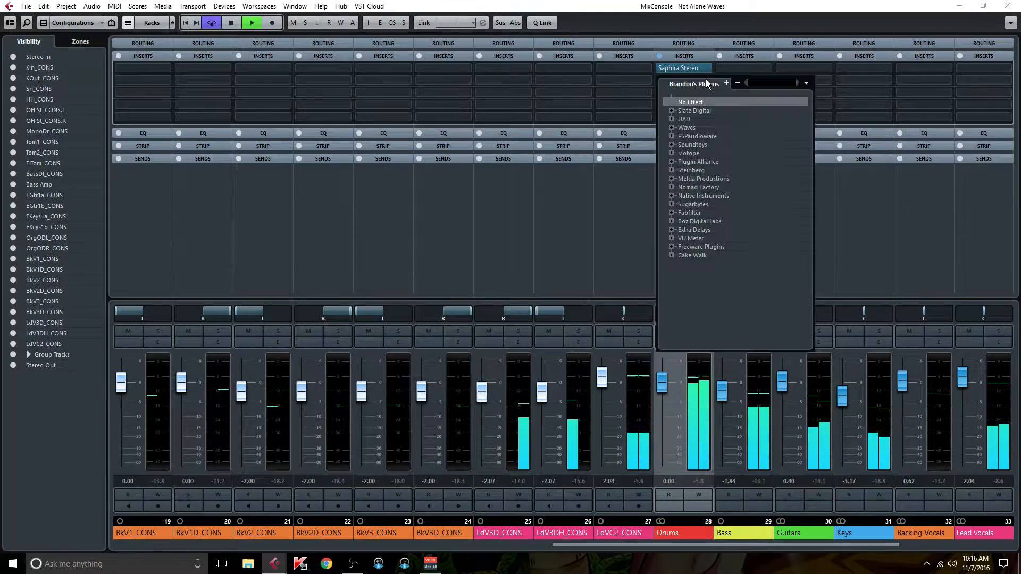
pyautogui.write('ssl')
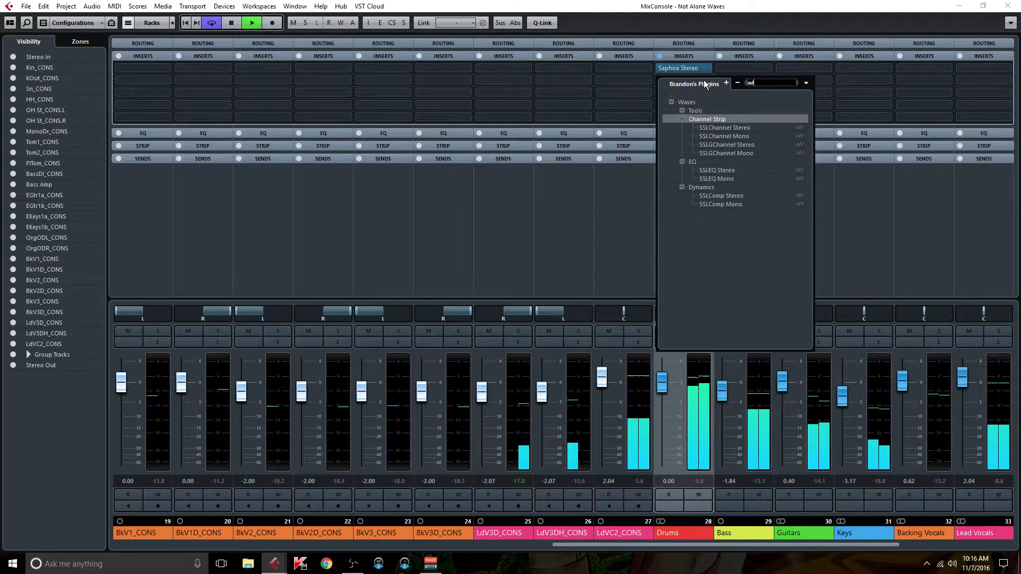
pyautogui.click(742, 128)
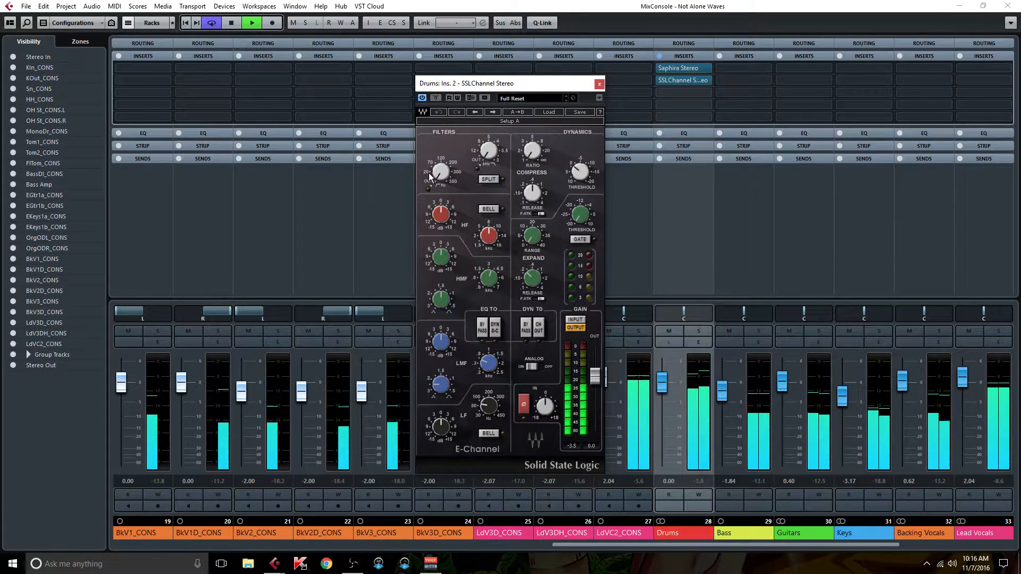
# Step: Shape the Drums group's SSL EQ with the high-pass filter engaged, slight LF and HF boosts, and a small LMF cut
pyautogui.moveTo(441, 171); pyautogui.dragTo(441, 166)
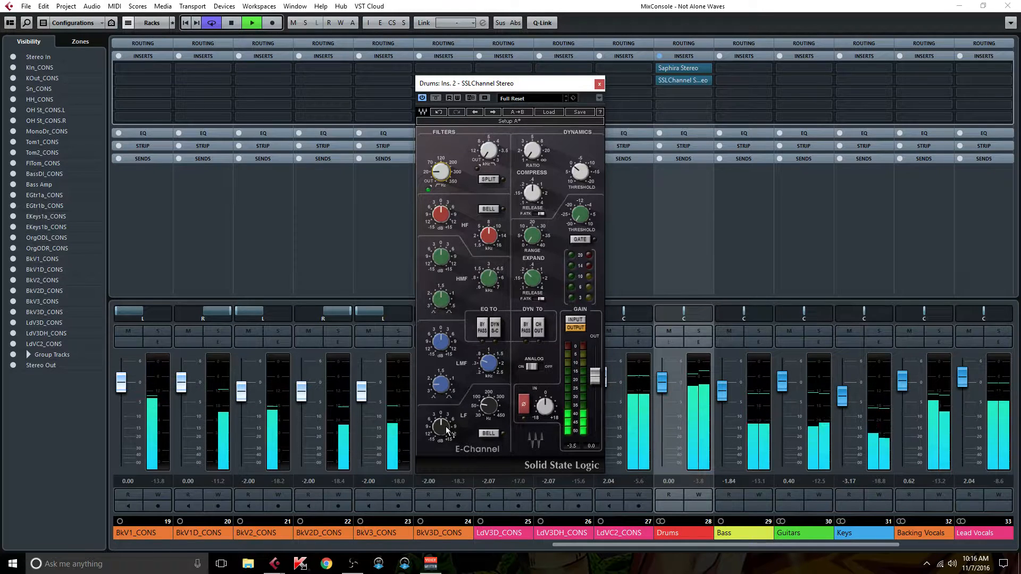
pyautogui.moveTo(486, 407); pyautogui.dragTo(440, 425)
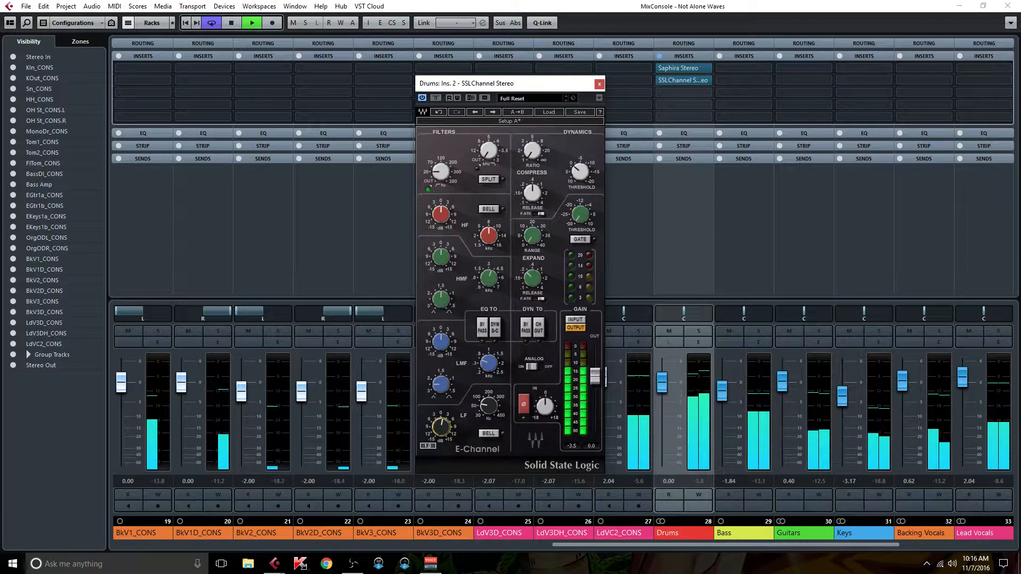
pyautogui.moveTo(441, 426); pyautogui.dragTo(440, 425)
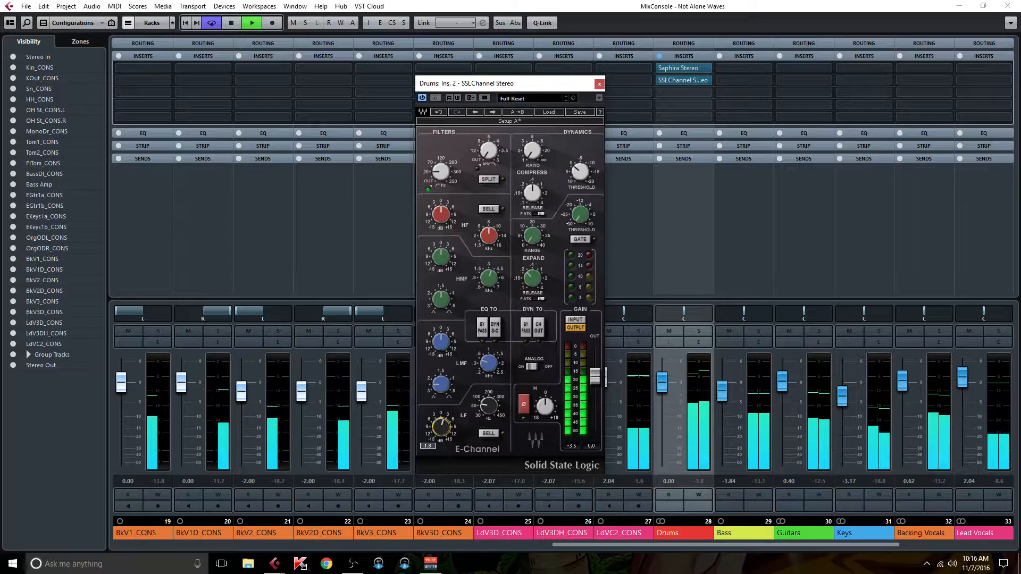
pyautogui.moveTo(488, 364); pyautogui.dragTo(488, 364)
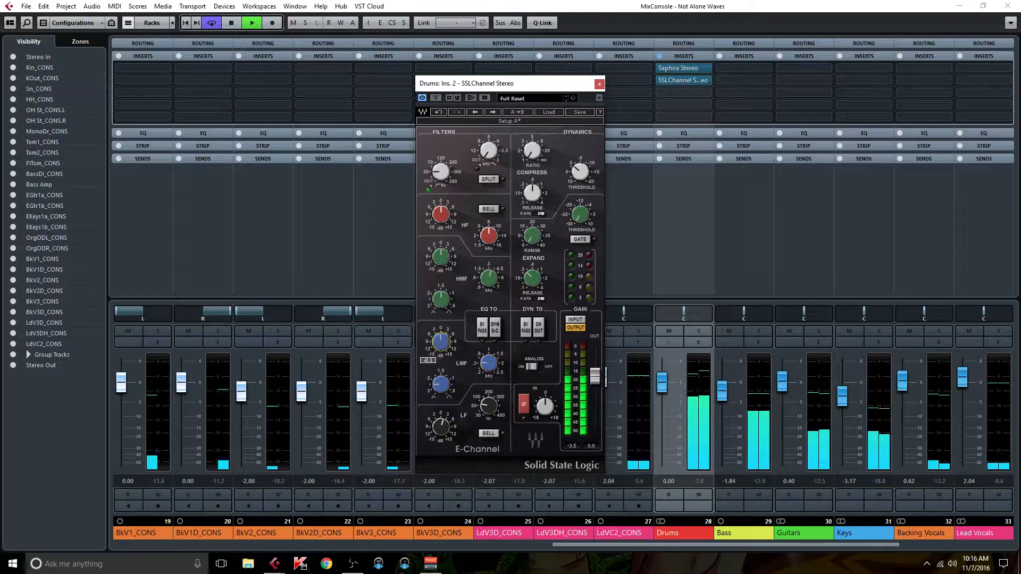
pyautogui.moveTo(441, 342); pyautogui.dragTo(441, 346)
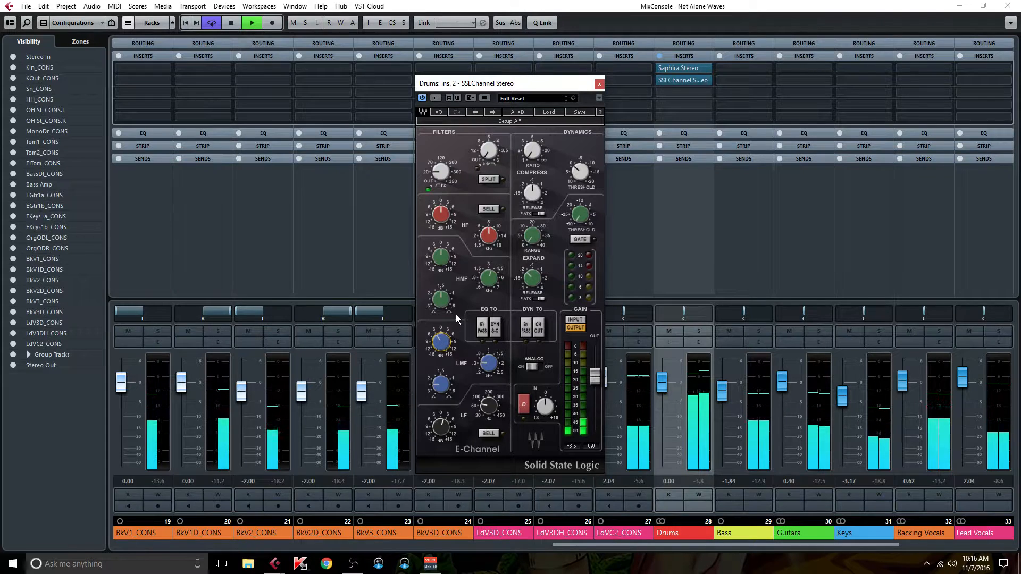
pyautogui.click(487, 231)
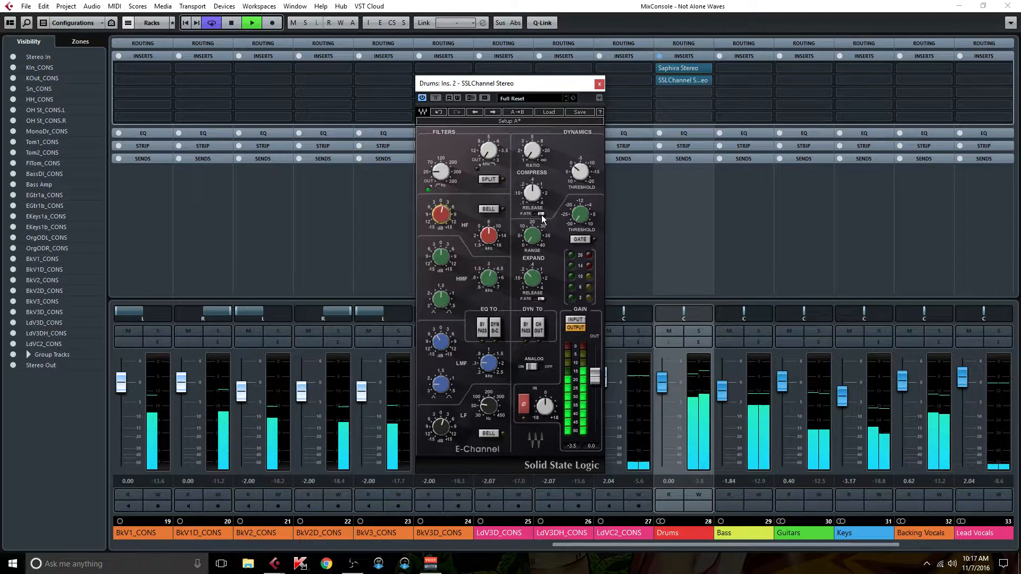
# Step: Set the Drums group's SSL compressor to a ratio of about 2 with a faster release and a lower threshold
pyautogui.click(532, 152)
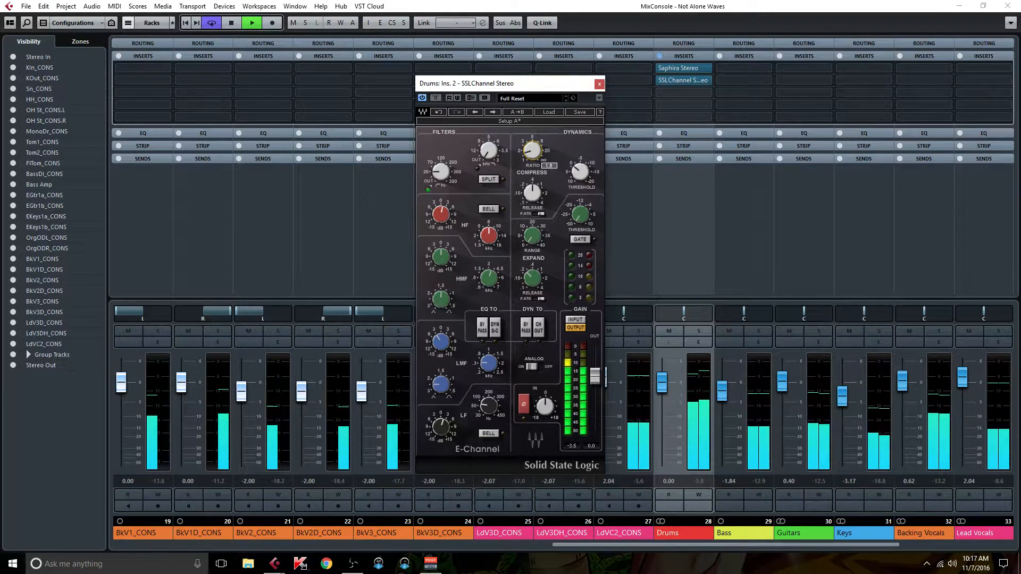
pyautogui.moveTo(533, 152); pyautogui.dragTo(533, 147)
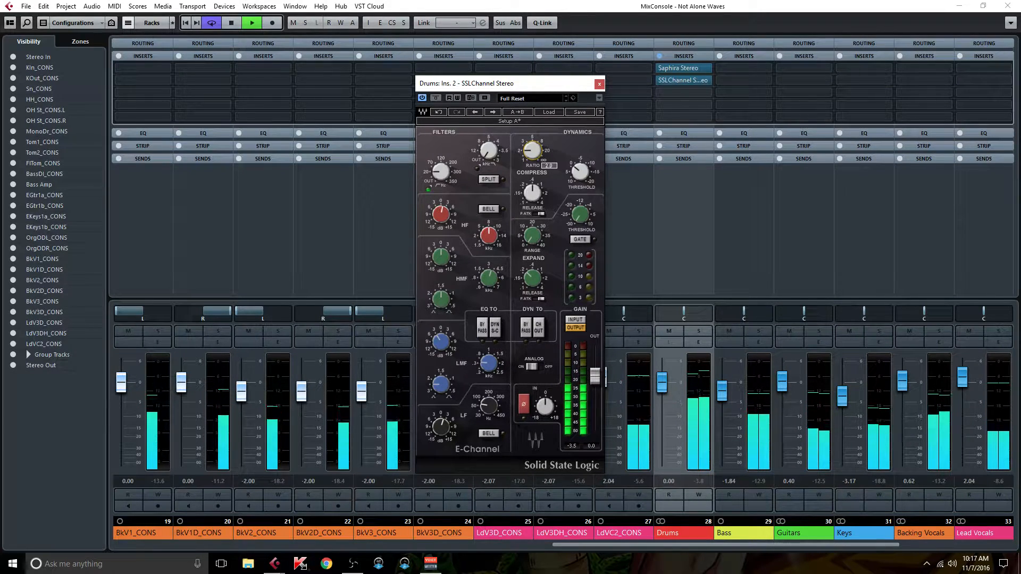
pyautogui.moveTo(534, 192); pyautogui.dragTo(534, 202)
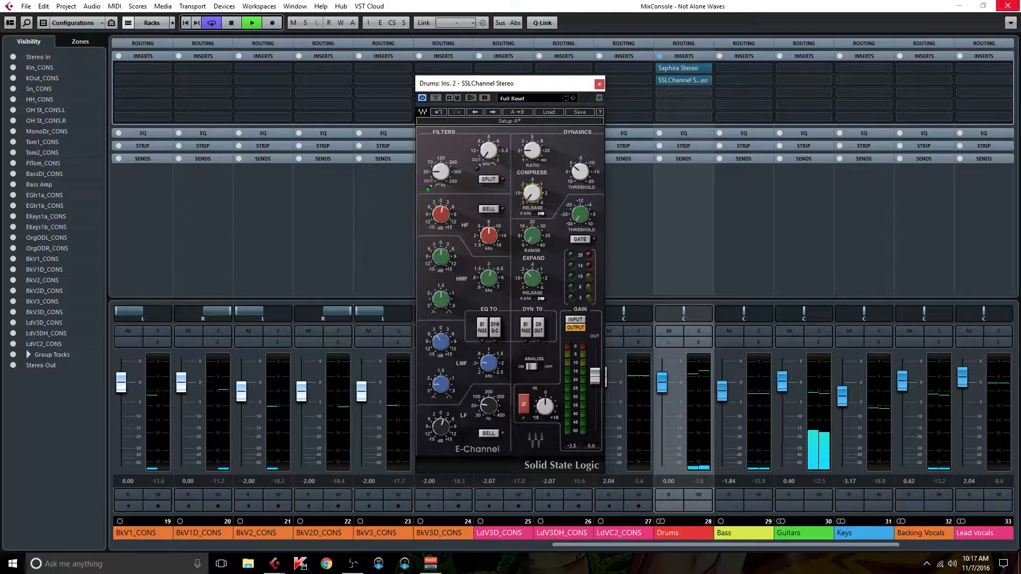
pyautogui.click(1007, 5)
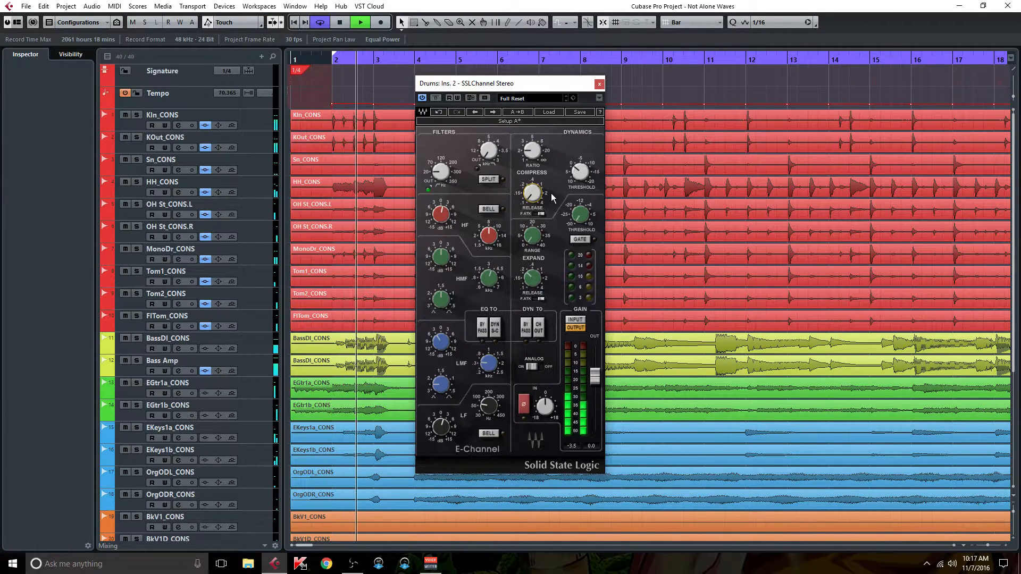
pyautogui.moveTo(577, 176)
pyautogui.mouseDown()
pyautogui.moveTo(576, 124)
pyautogui.moveTo(581, 170)
pyautogui.mouseUp()
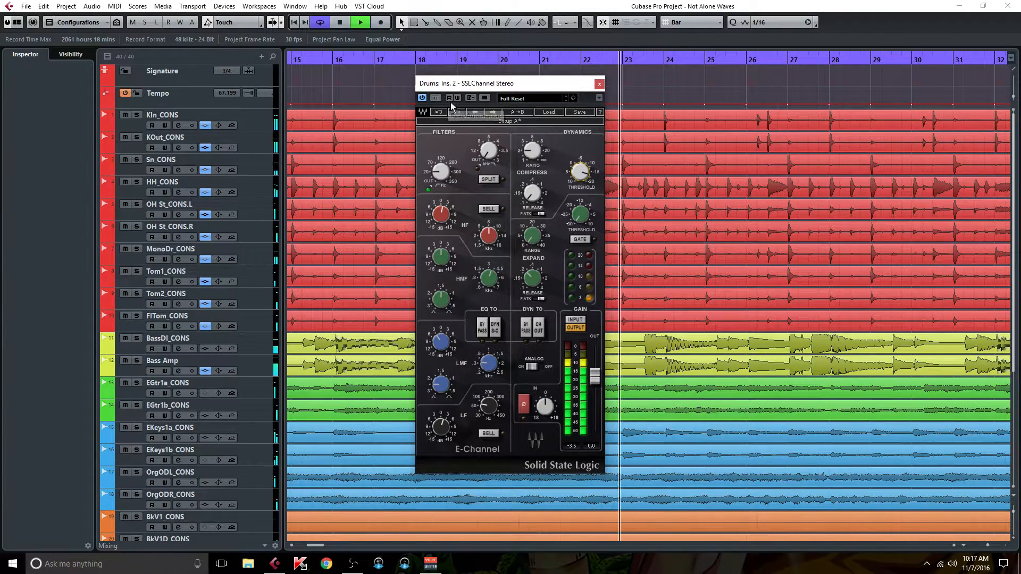
# Step: Lower the SSL channel's output to -2.5 dB, matching levels by bypassing and re-enabling the Drums group's inserts
pyautogui.press('F3')
pyautogui.click(661, 55)
pyautogui.click(661, 55)
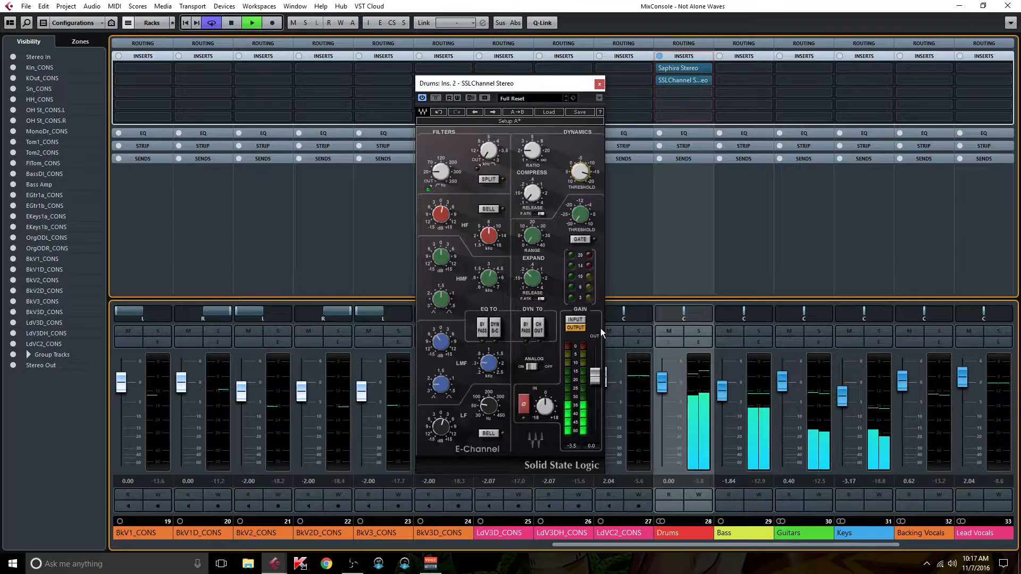
pyautogui.moveTo(598, 379); pyautogui.dragTo(598, 385)
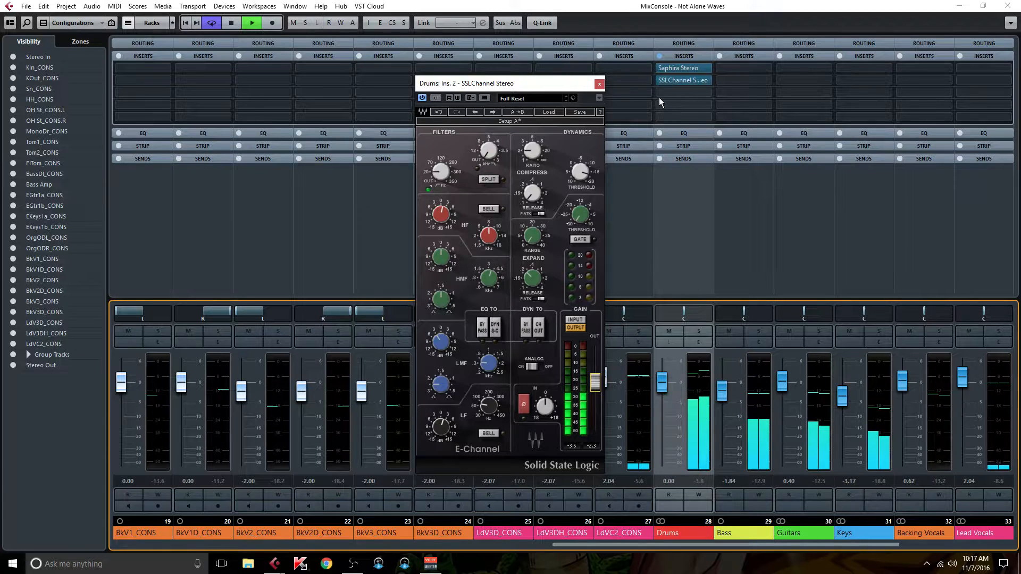
pyautogui.click(661, 56)
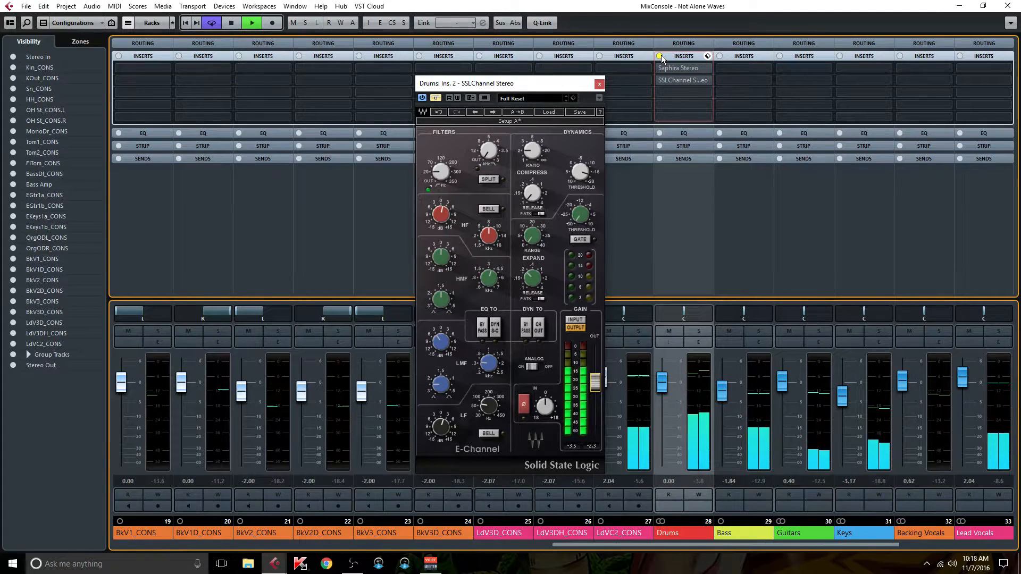
pyautogui.click(661, 55)
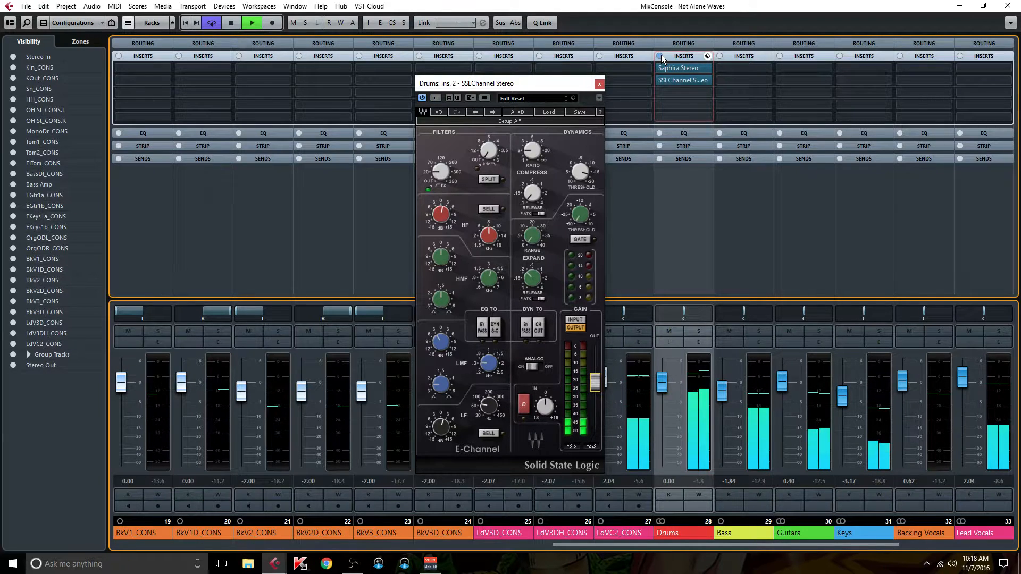
pyautogui.click(594, 387)
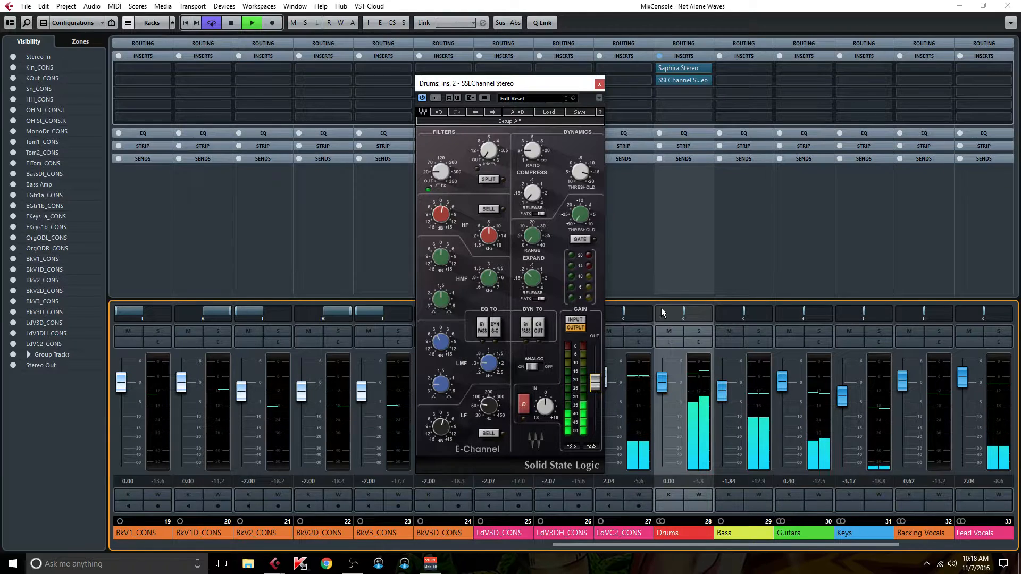
pyautogui.click(660, 55)
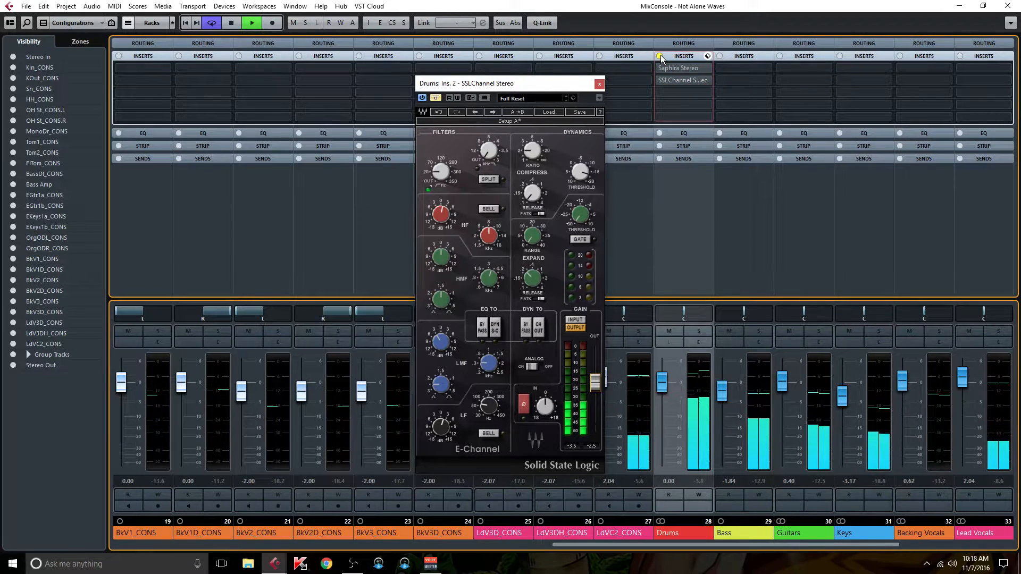
pyautogui.click(661, 55)
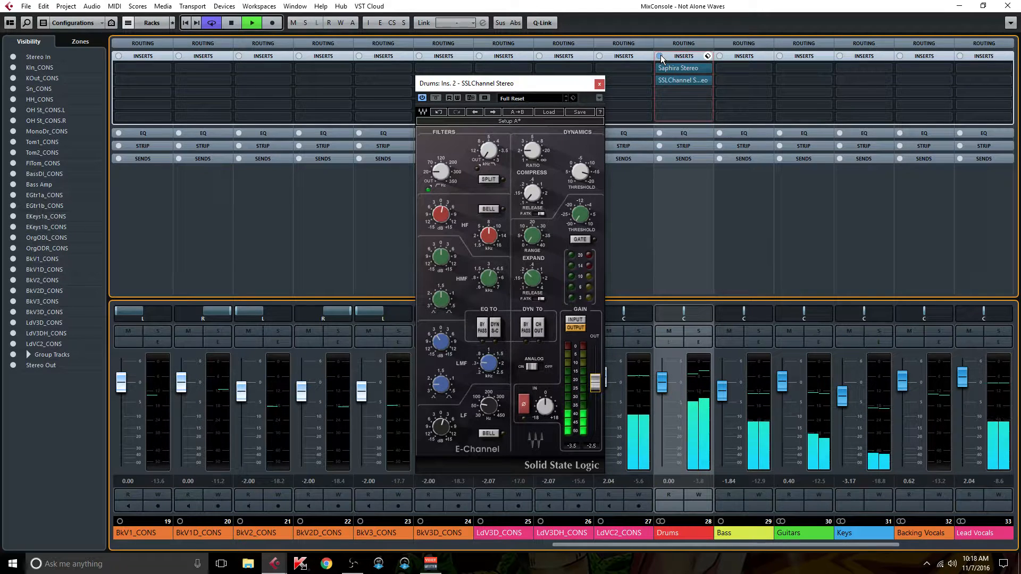
# Step: Insert NLS Channel Mono in Nevo mode after MAutoAlign on KIn_CONS and copy it to the other drum tracks through FlTom_CONS
pyautogui.click(599, 83)
pyautogui.moveTo(570, 544); pyautogui.dragTo(123, 508)
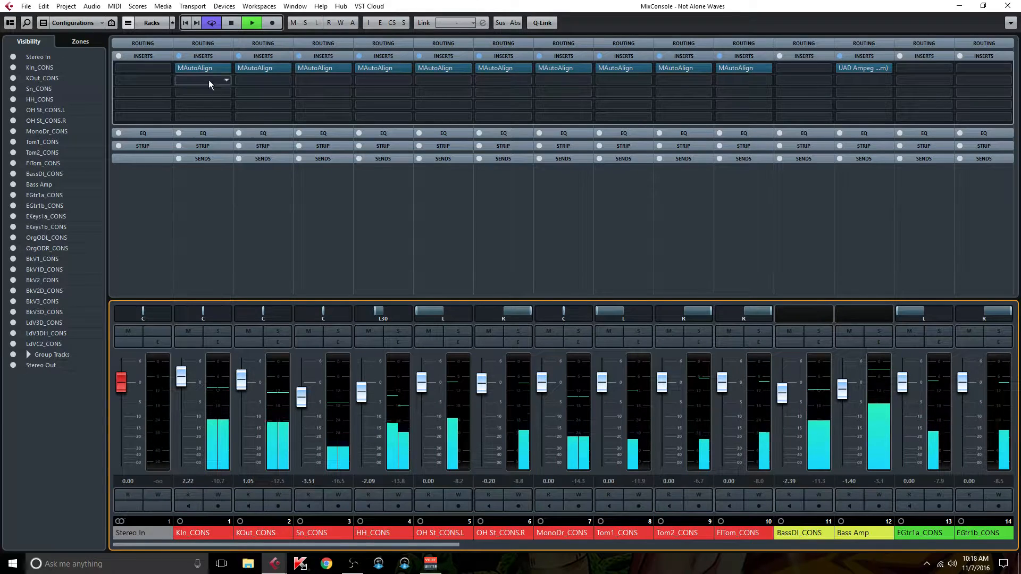
pyautogui.click(225, 81)
pyautogui.write('nls')
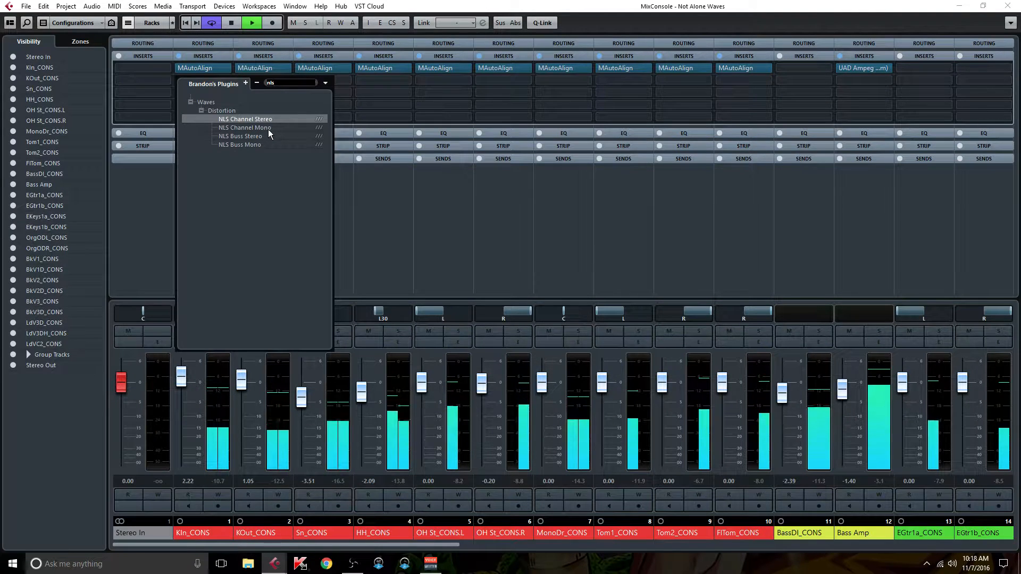
pyautogui.click(268, 128)
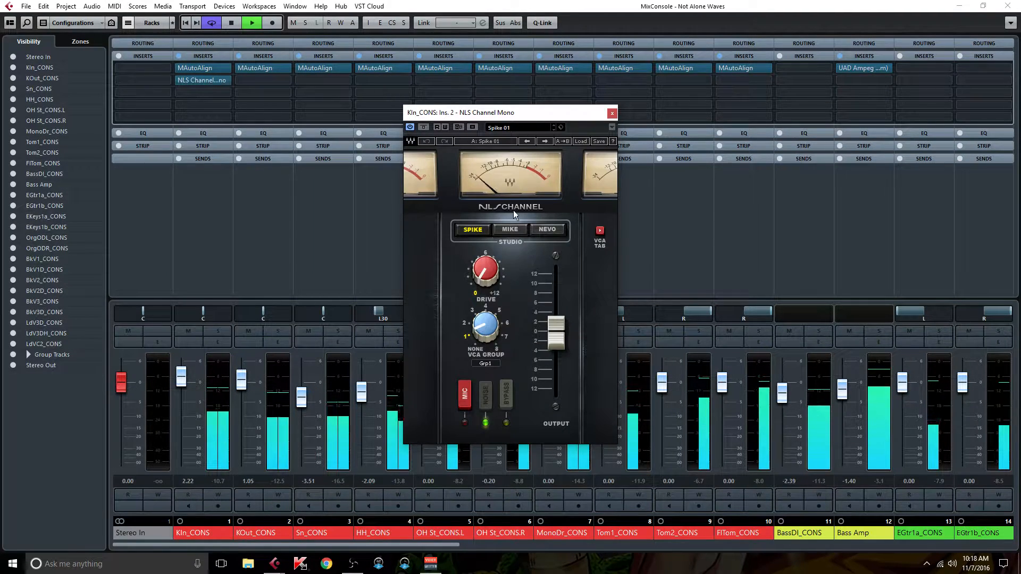
pyautogui.click(551, 230)
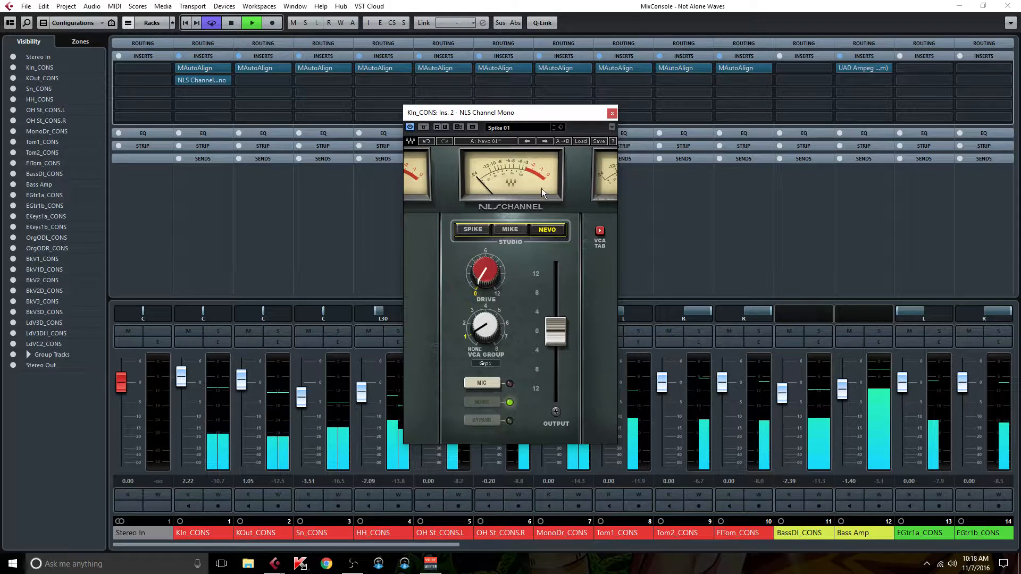
pyautogui.click(612, 113)
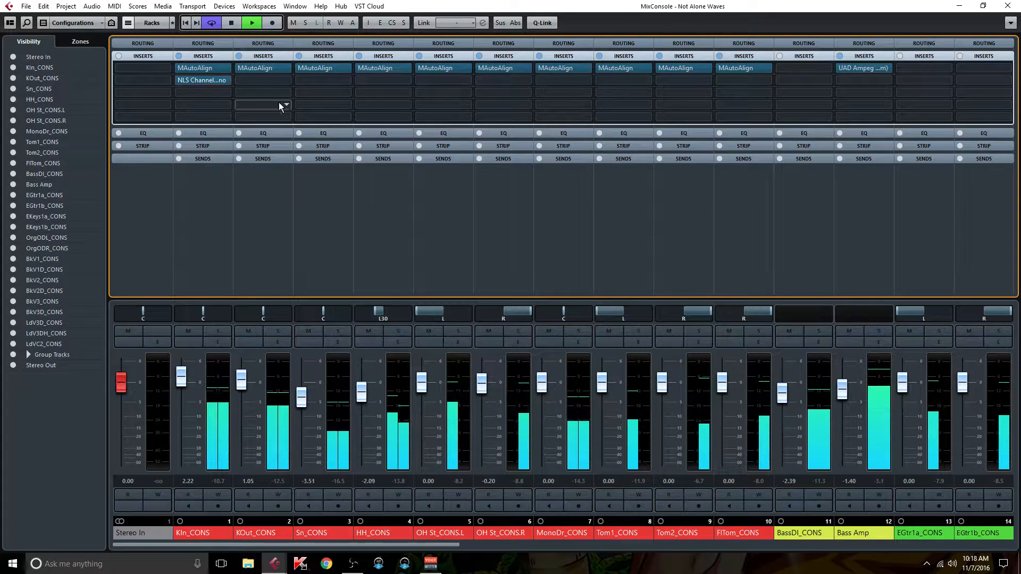
pyautogui.moveTo(204, 78); pyautogui.dragTo(385, 80)
pyautogui.moveTo(385, 80); pyautogui.dragTo(729, 77)
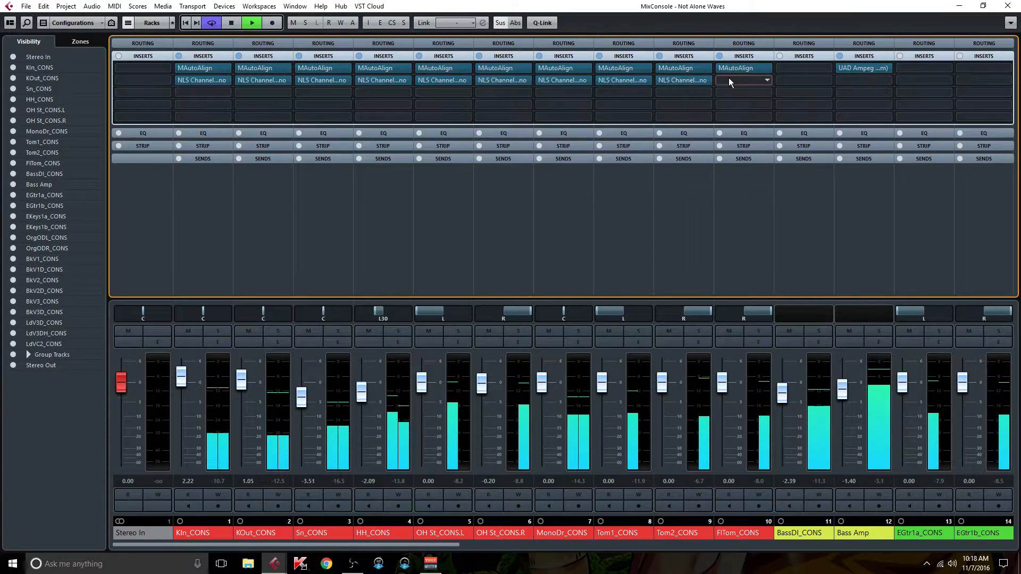
# Step: Insert SSLChannel Mono in the third slot of KIn_CONS and copy it to the other drum tracks through FlTom_CONS
pyautogui.click(231, 95)
pyautogui.write('ssl')
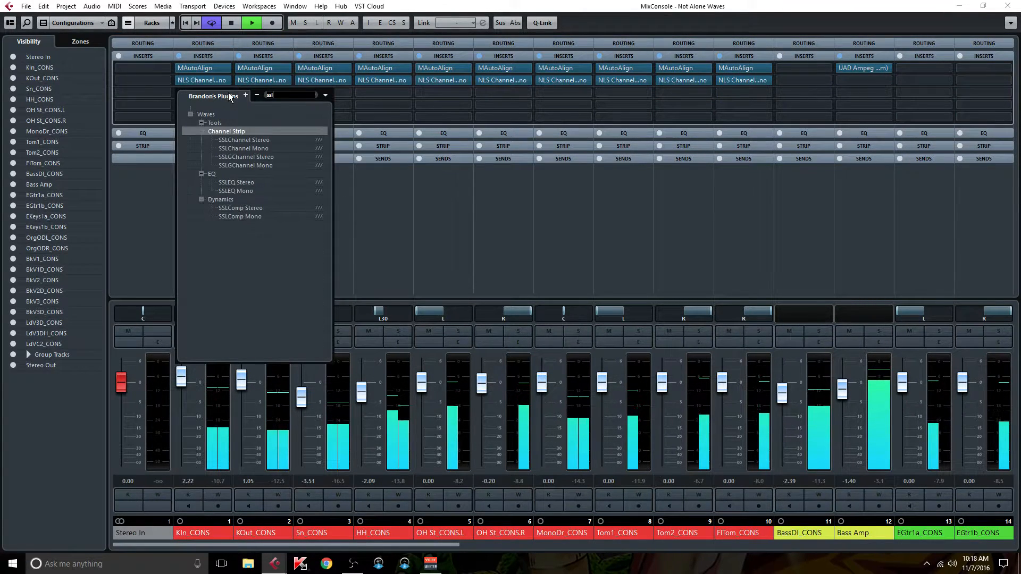
pyautogui.click(257, 148)
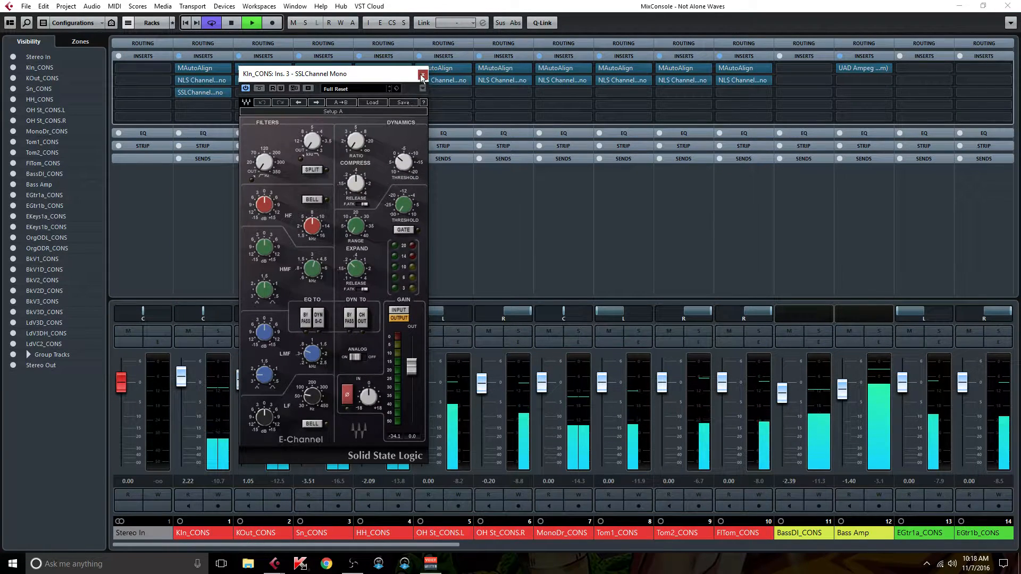
pyautogui.click(422, 76)
pyautogui.moveTo(203, 93); pyautogui.dragTo(729, 93)
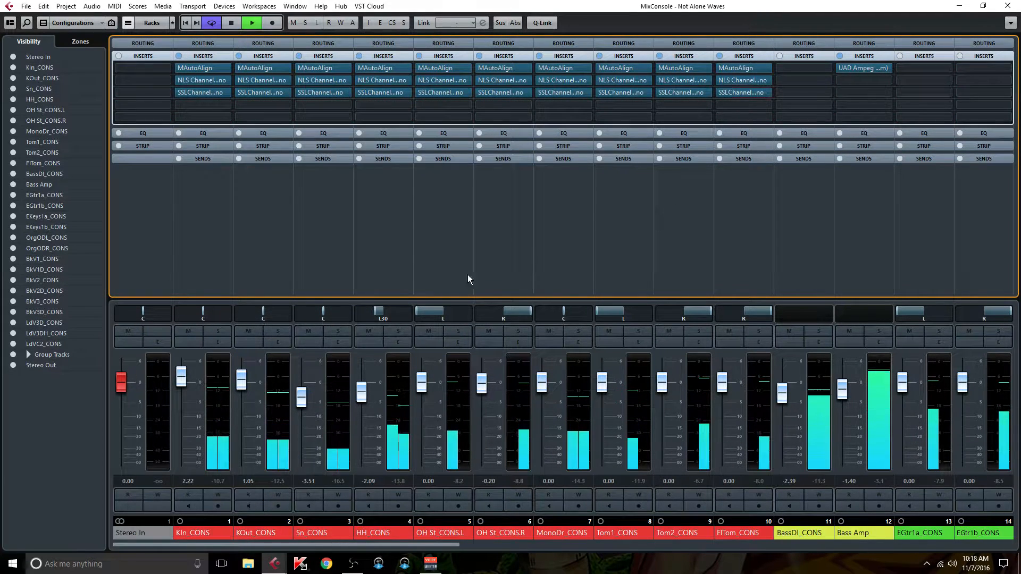
# Step: Set the high-pass filter of OH St_CONS.L's SSL channel to 50 Hz and stop playback
pyautogui.click(454, 231)
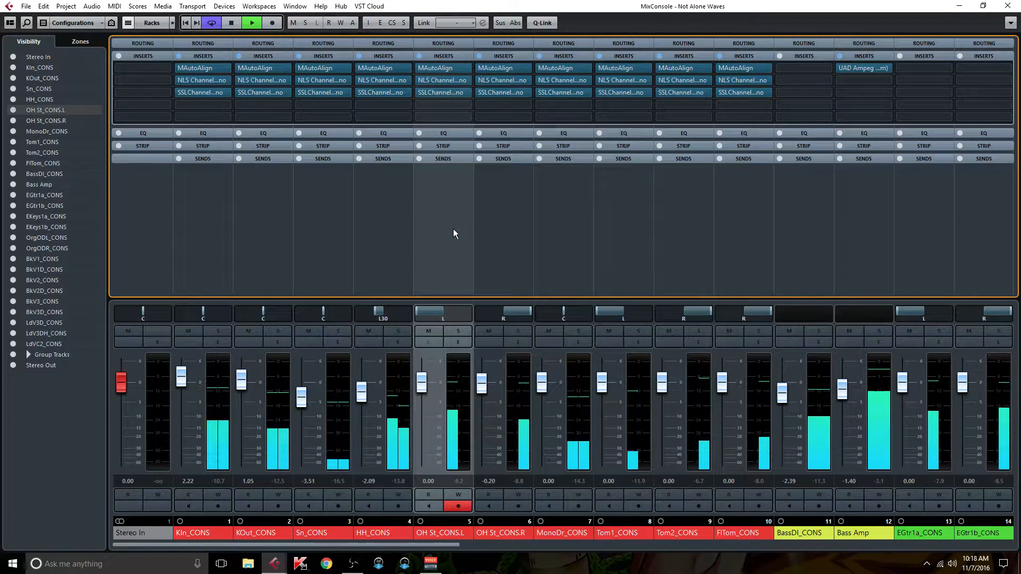
pyautogui.click(445, 92)
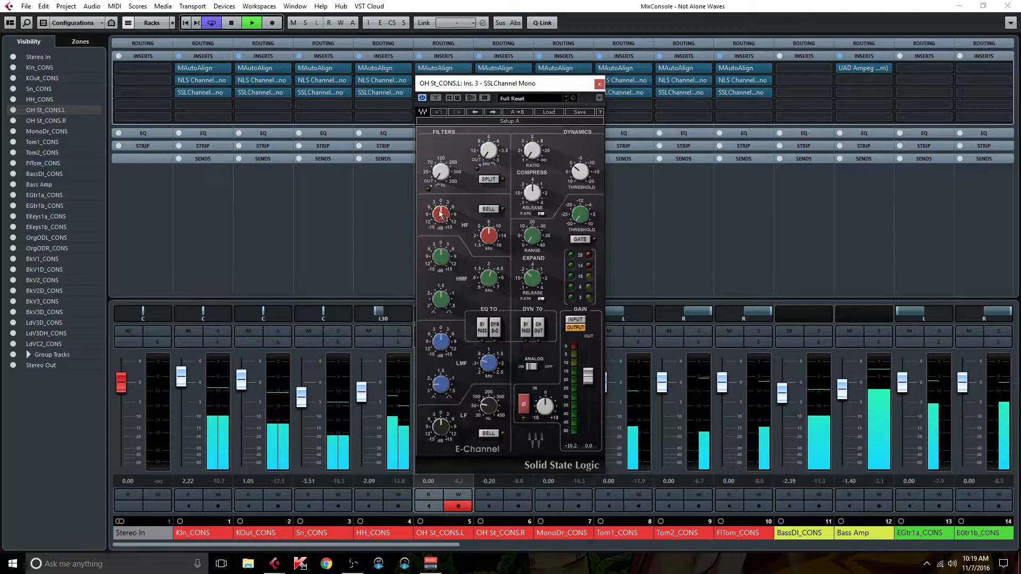
pyautogui.doubleClick(446, 171)
pyautogui.write('50')
pyautogui.press('Return')
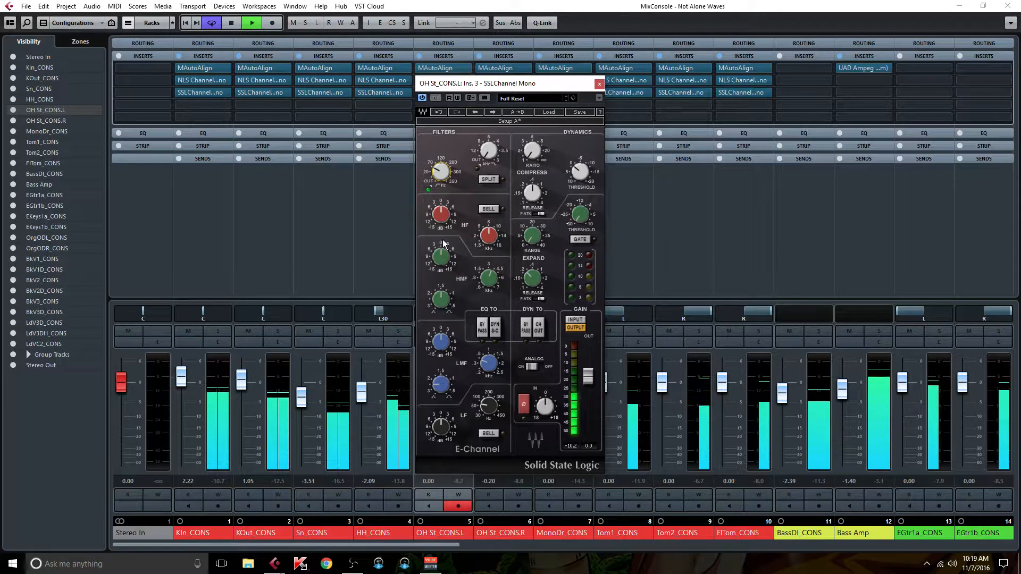
pyautogui.moveTo(491, 365)
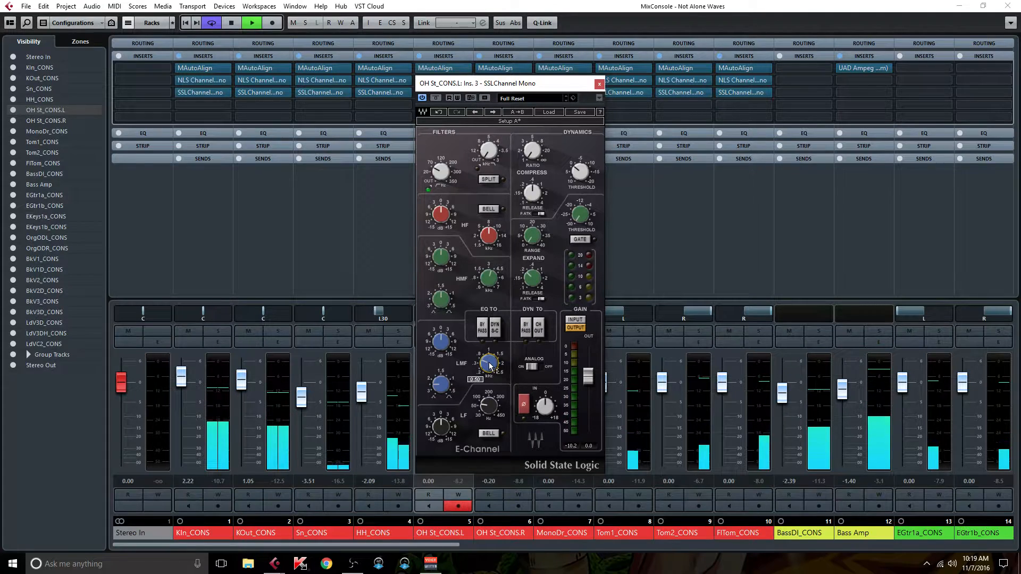
pyautogui.click(254, 23)
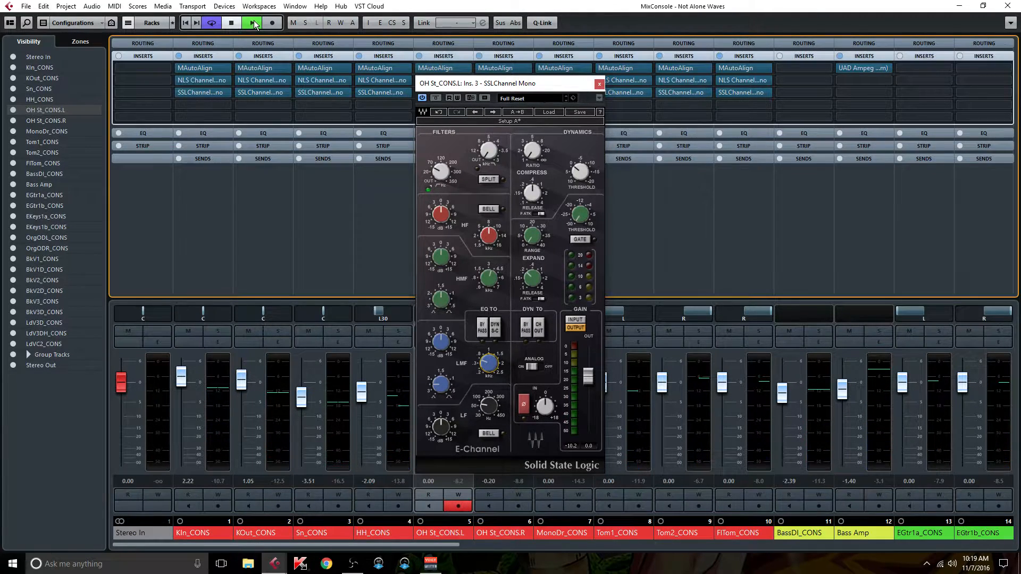
# Step: Move playback to bar 2 in the project window and return to the MixConsole
pyautogui.click(1007, 6)
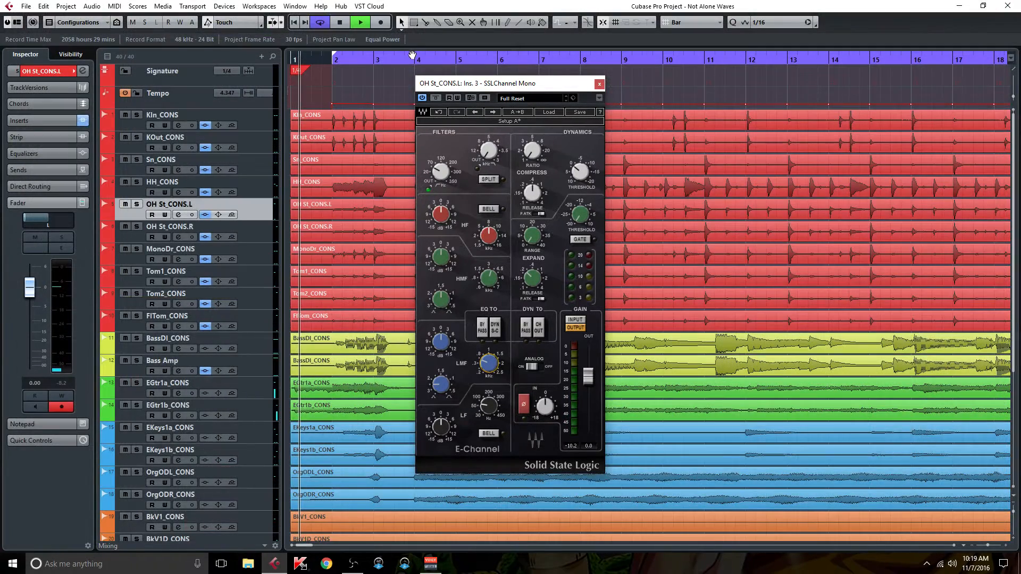
pyautogui.click(331, 58)
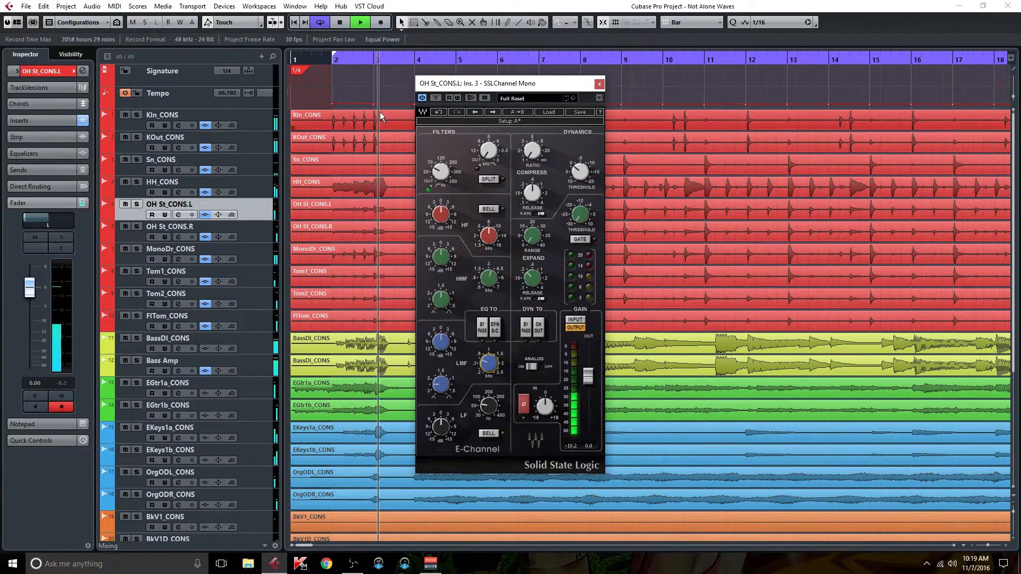
pyautogui.press('F3')
# Step: Adjust the LMF frequency and slightly cut the LMF gain on OH St_CONS.L's SSL channel, closing the plug-in
pyautogui.click(494, 366)
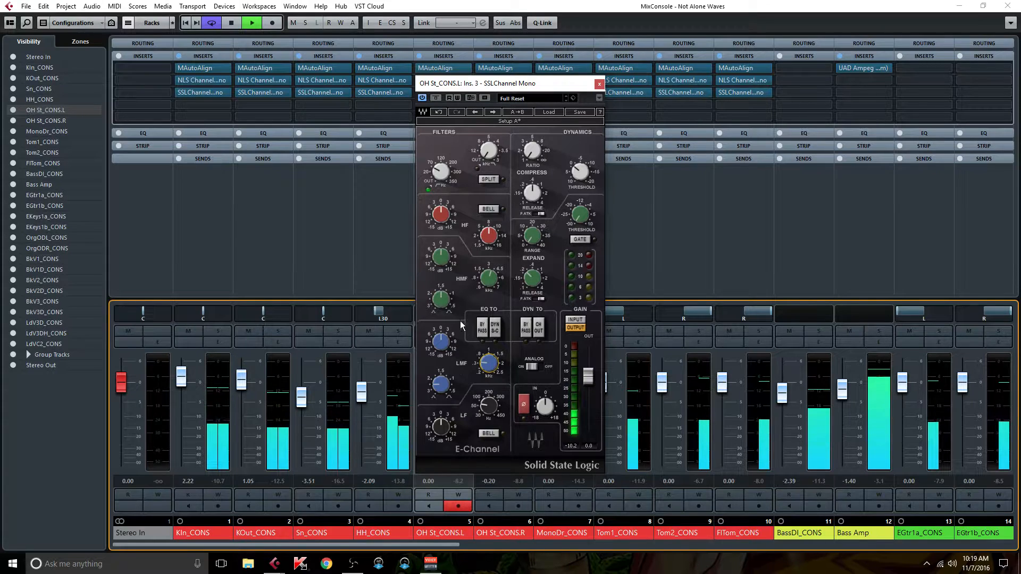
pyautogui.click(441, 343)
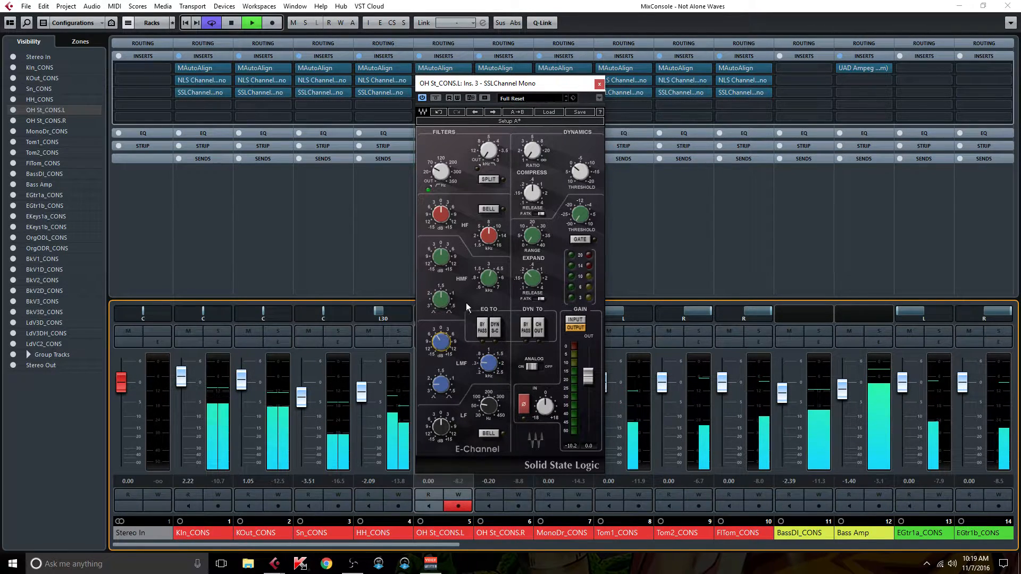
pyautogui.click(599, 84)
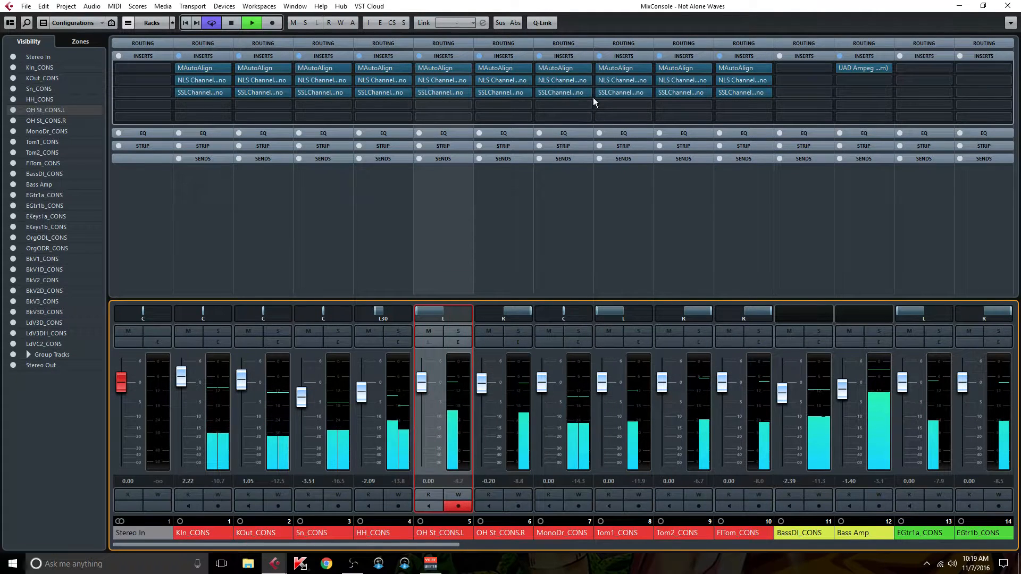
# Step: Replace the SSLChannel insert on OH St_CONS.R with a copy of OH St_CONS.L's adjusted one
pyautogui.click(522, 94)
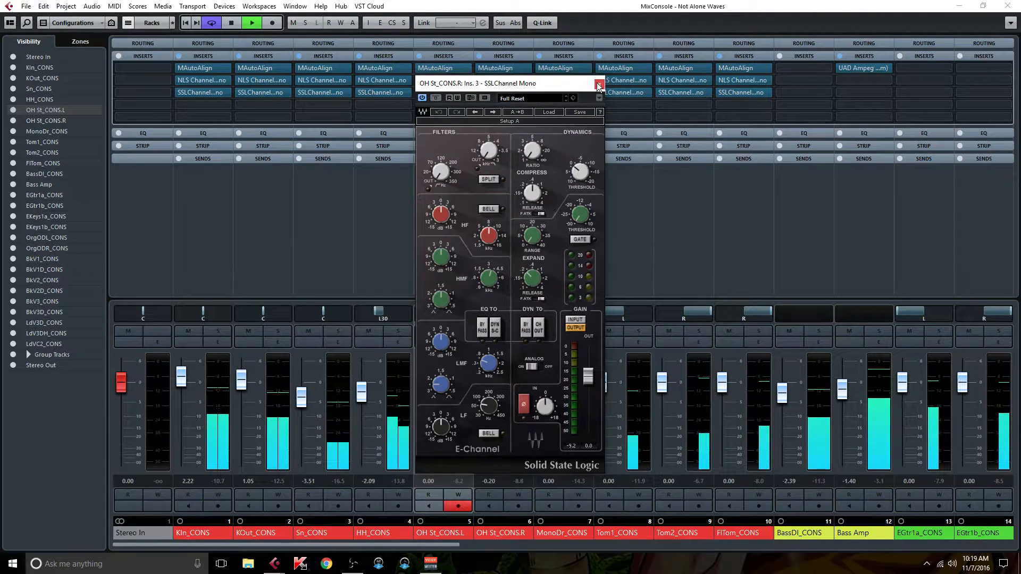
pyautogui.click(599, 84)
pyautogui.click(550, 93)
pyautogui.click(519, 114)
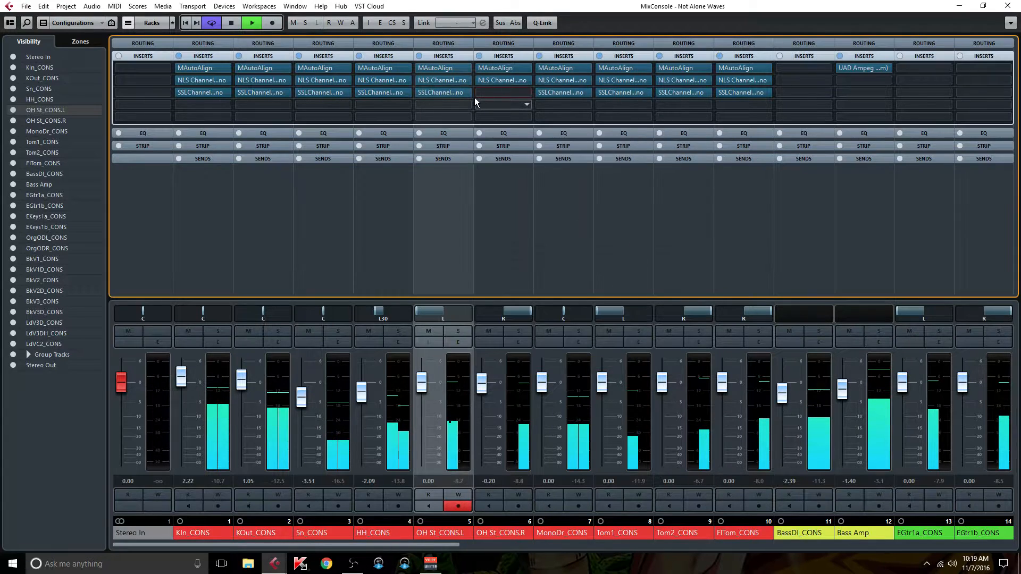
pyautogui.moveTo(464, 91); pyautogui.dragTo(488, 92)
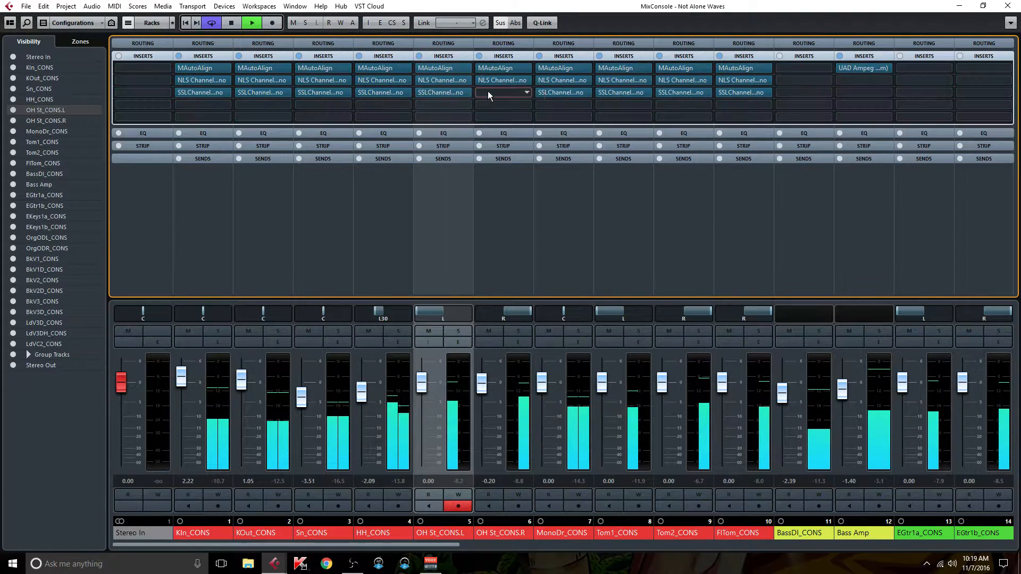
# Step: Check MonoDr_CONS's SSL channel and replace it with a copy of the SSLChannel insert from OH St_CONS.R
pyautogui.click(574, 196)
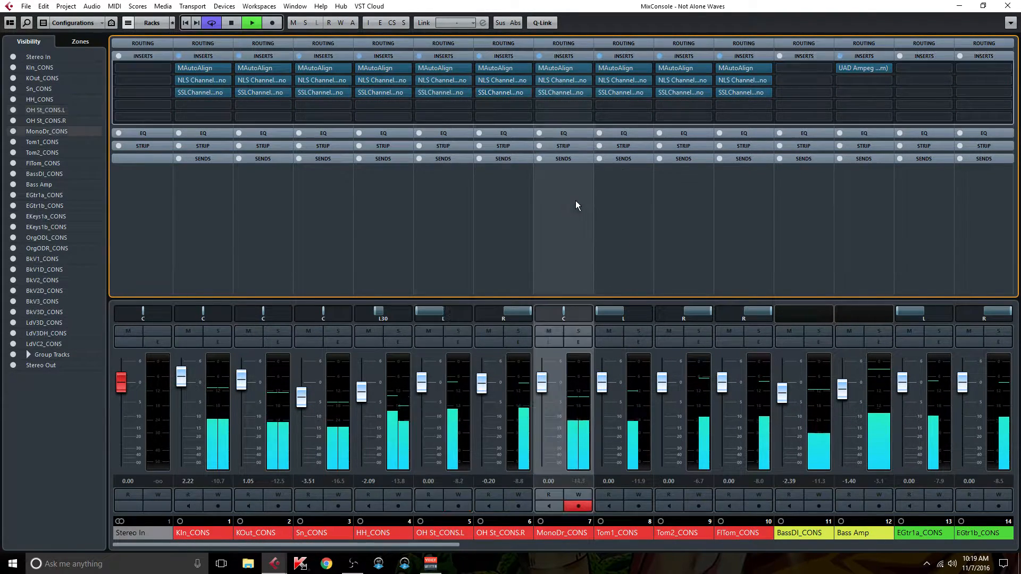
pyautogui.click(566, 92)
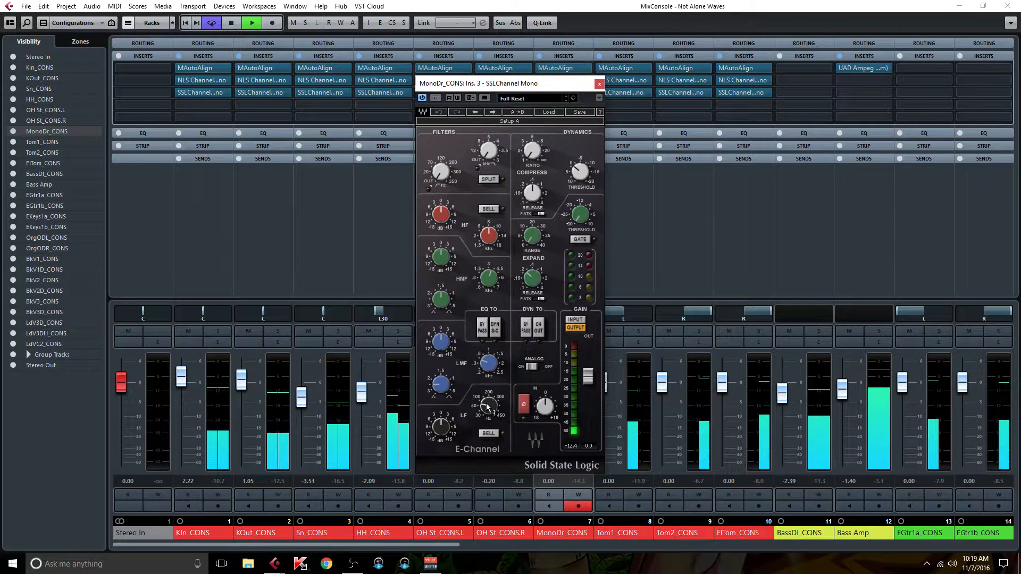
pyautogui.click(451, 423)
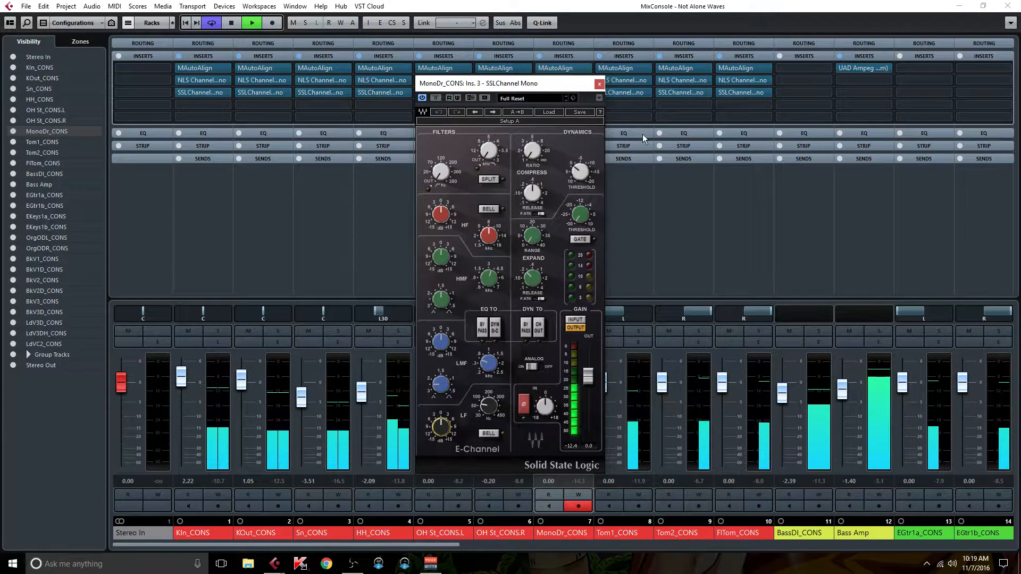
pyautogui.click(599, 84)
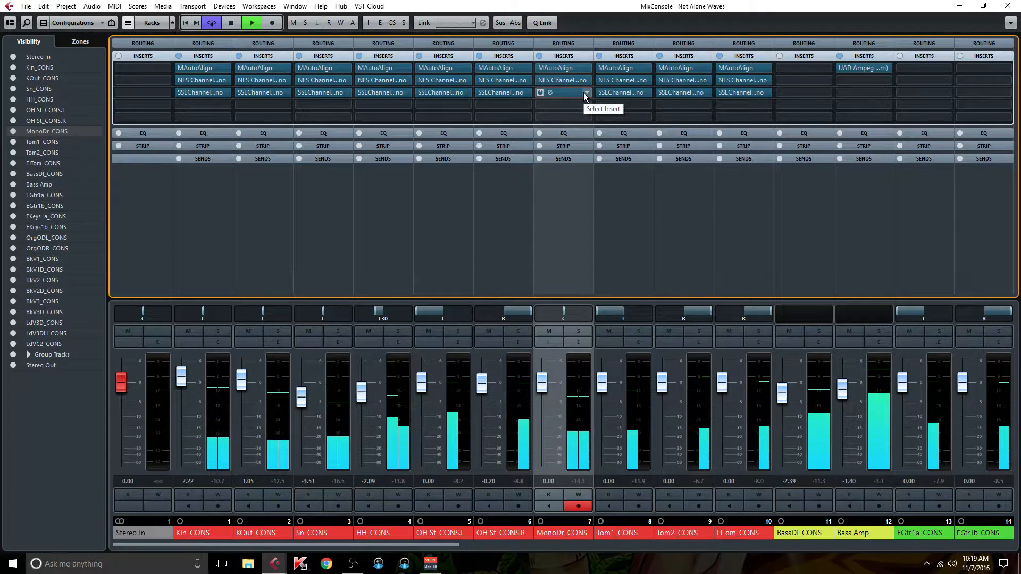
pyautogui.click(584, 93)
pyautogui.click(573, 115)
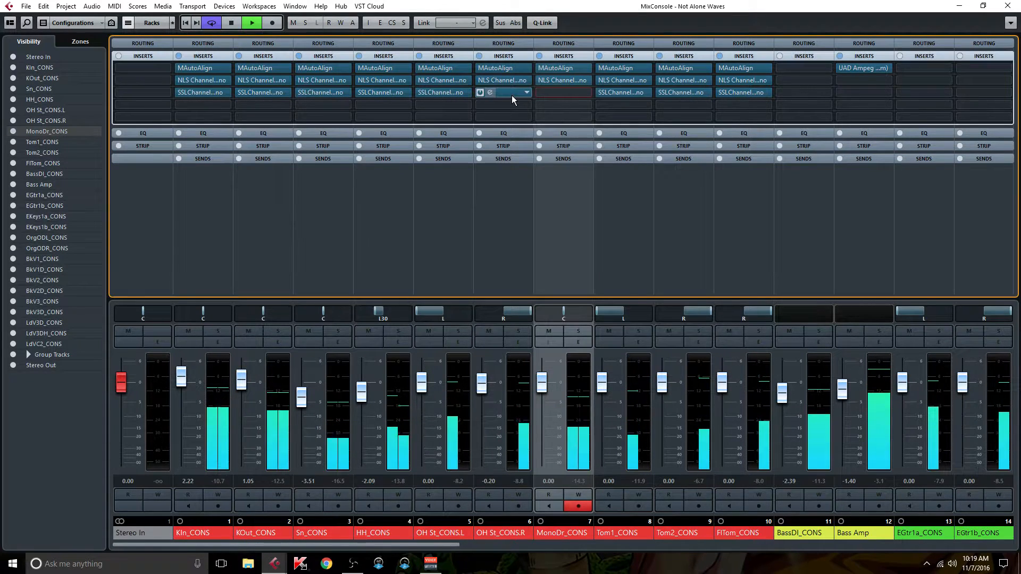
pyautogui.moveTo(513, 94); pyautogui.dragTo(545, 94)
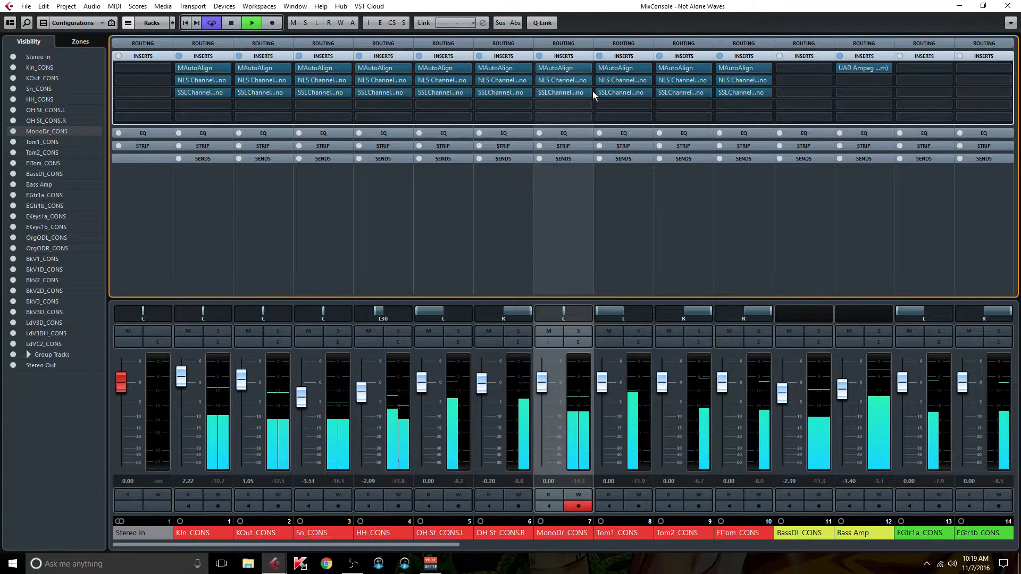
# Step: Open Tom1_CONS's SSL channel and remove the SSLChannel inserts from Tom2_CONS and FlTom_CONS
pyautogui.click(629, 94)
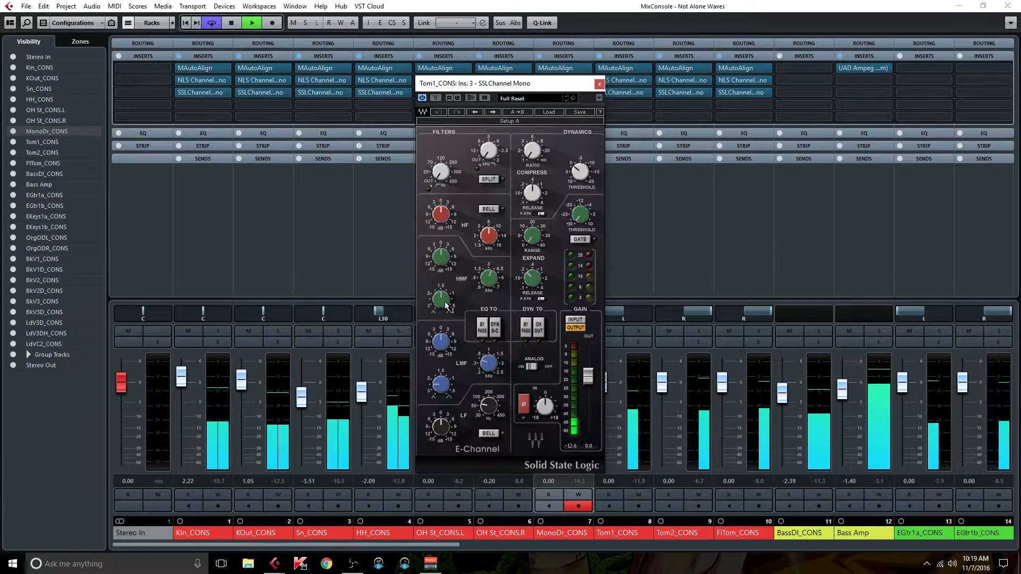
pyautogui.click(699, 174)
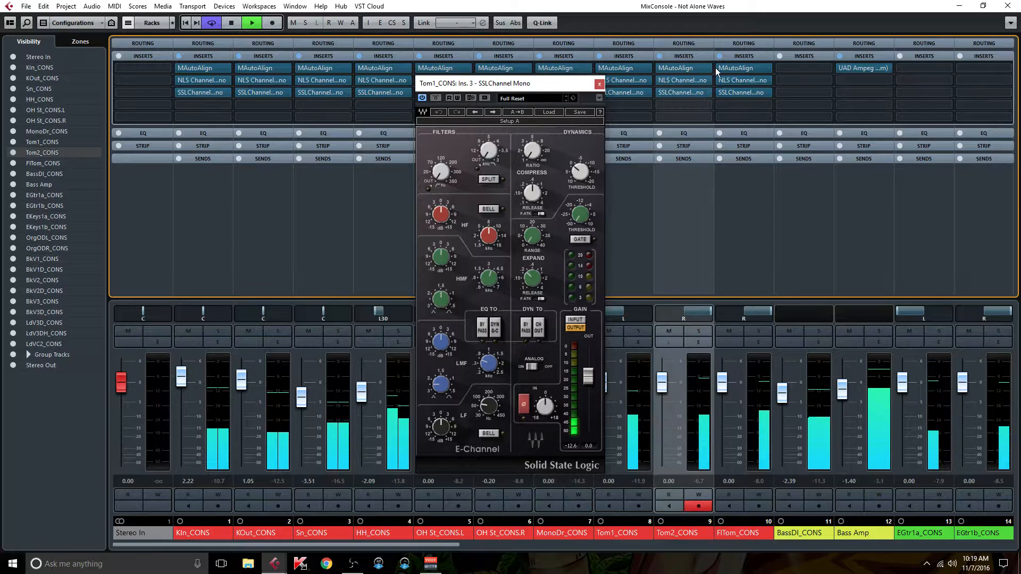
pyautogui.click(708, 92)
pyautogui.click(694, 114)
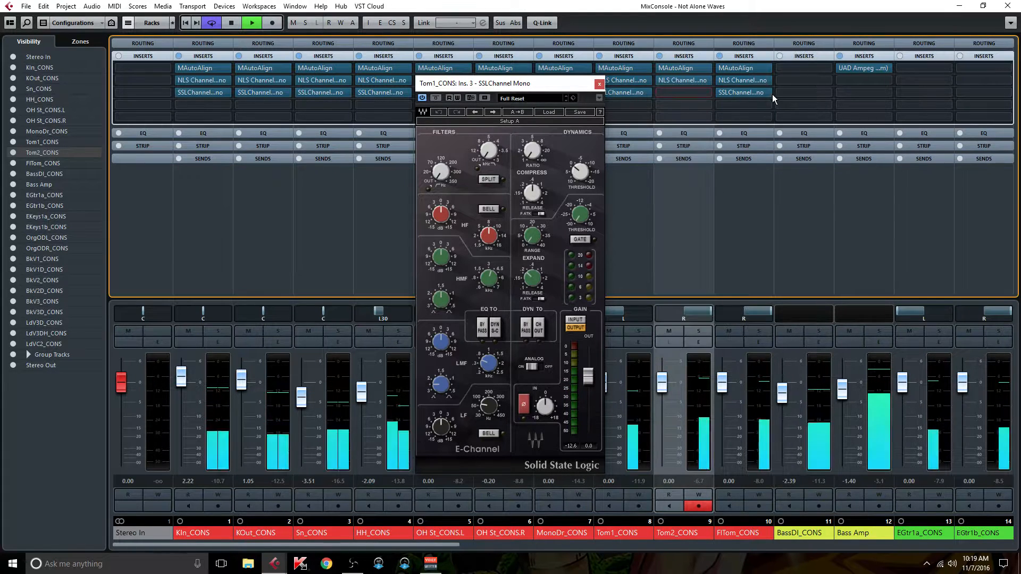
pyautogui.click(769, 93)
pyautogui.click(749, 114)
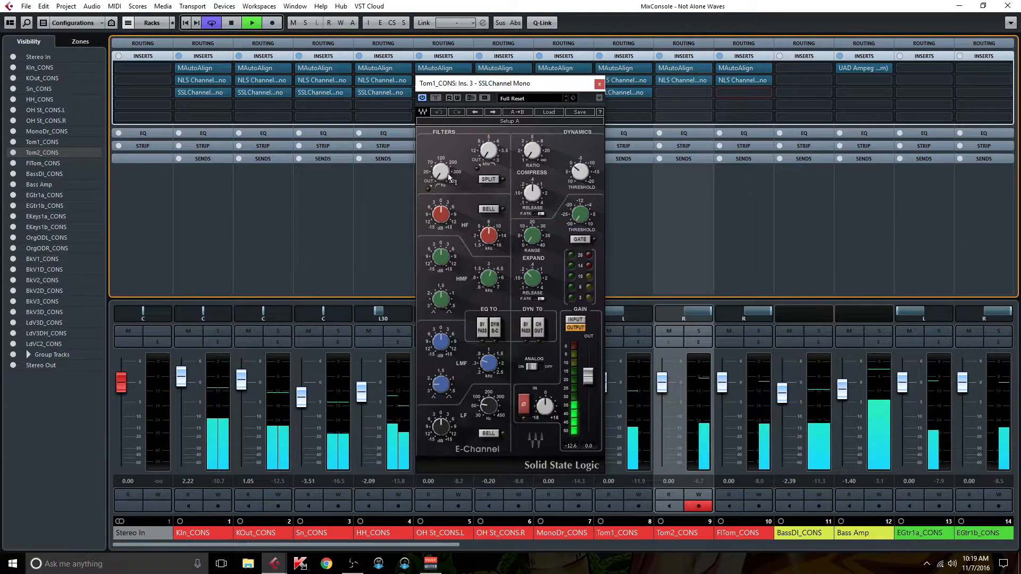
# Step: Engage the high-pass filter and cut the LMF band on Tom1_CONS's SSL channel, copying it to Tom2_CONS and FlTom_CONS
pyautogui.moveTo(441, 171); pyautogui.dragTo(441, 165)
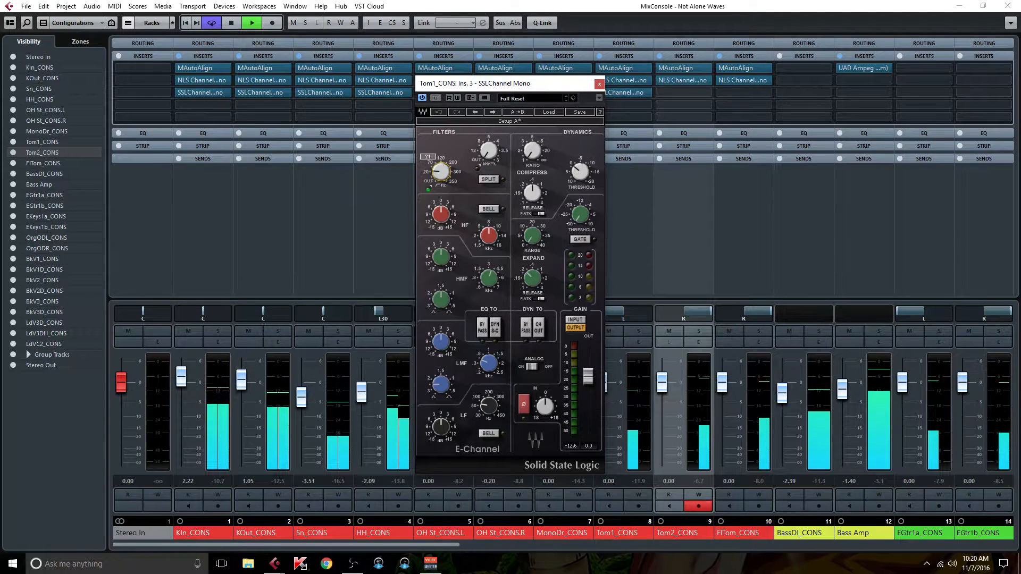
pyautogui.click(487, 364)
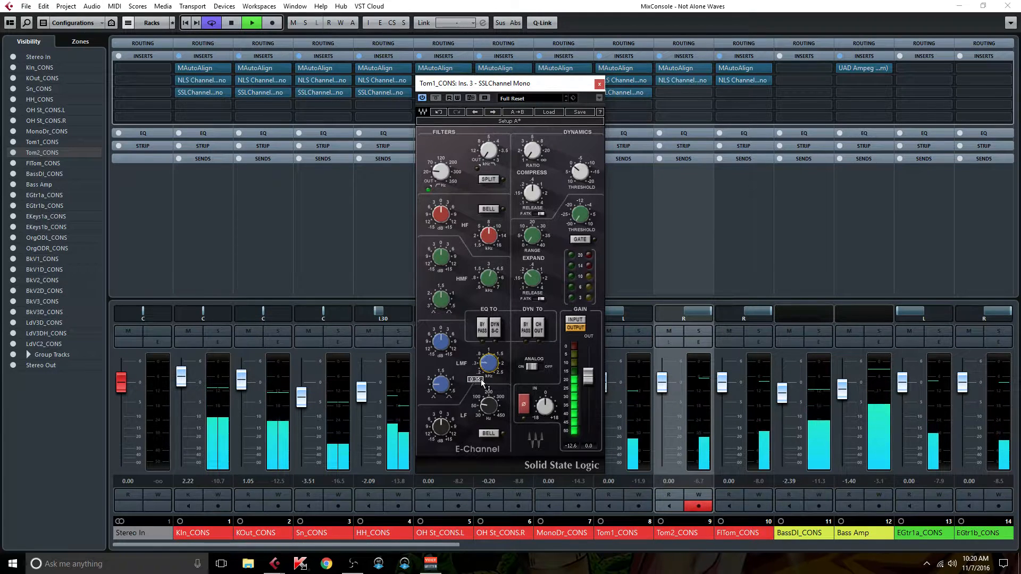
pyautogui.click(440, 342)
pyautogui.moveTo(441, 342); pyautogui.dragTo(441, 352)
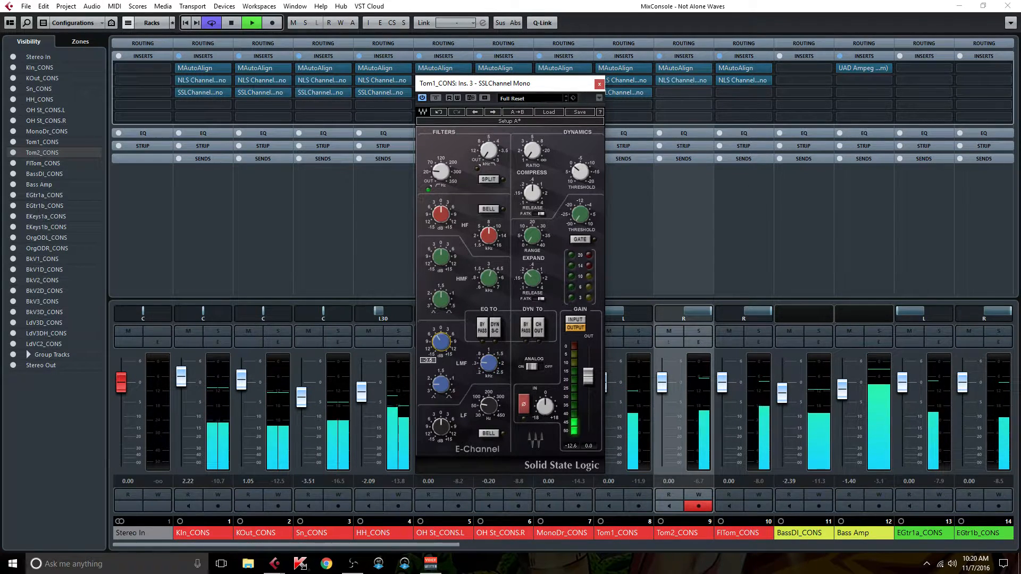
pyautogui.click(600, 83)
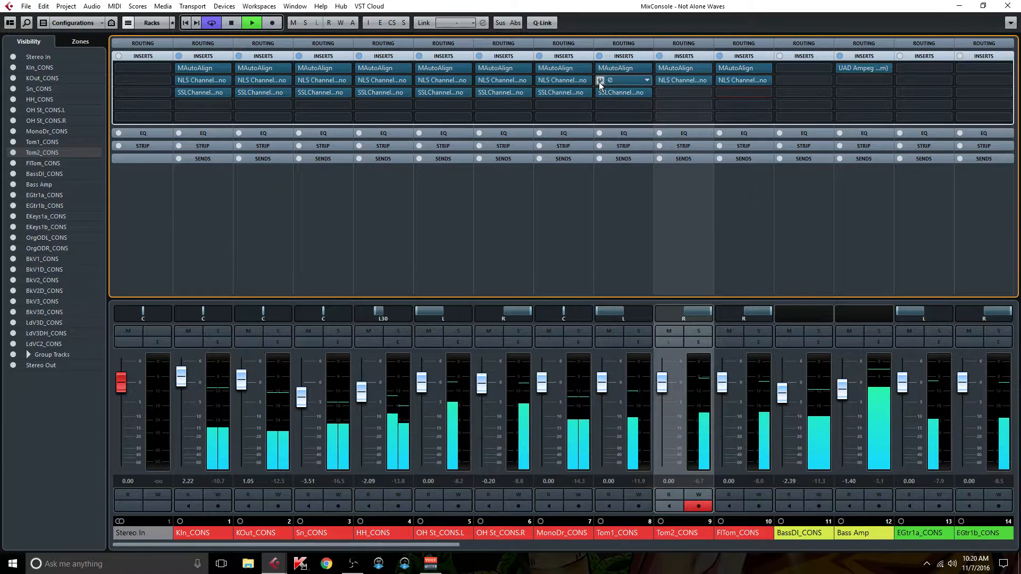
pyautogui.moveTo(636, 91); pyautogui.dragTo(730, 94)
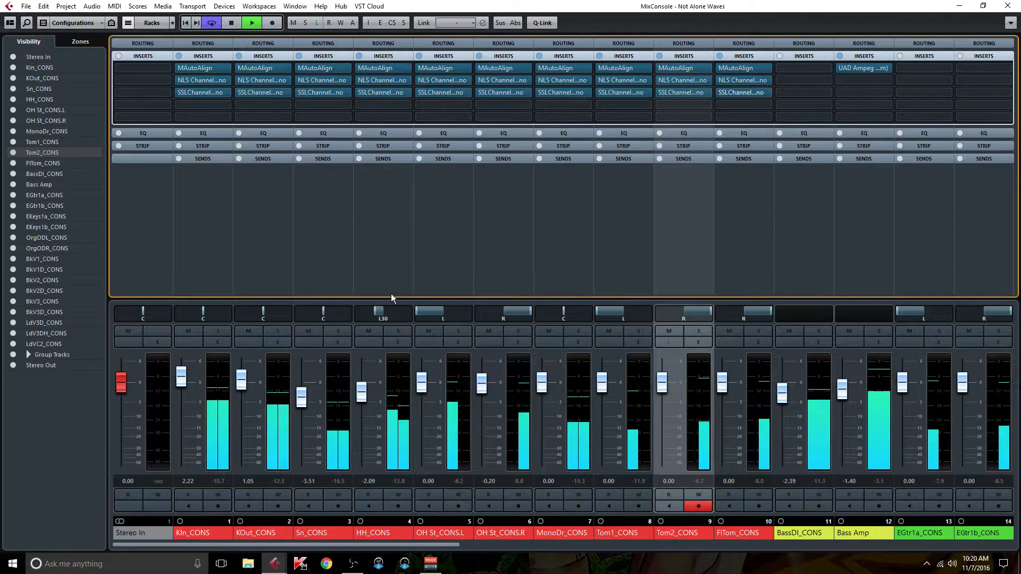
# Step: Raise the high-pass filter of HH_CONS's SSL channel to near its highest frequency and close the plug-in
pyautogui.click(381, 197)
pyautogui.click(381, 92)
pyautogui.moveTo(441, 171); pyautogui.dragTo(440, 149)
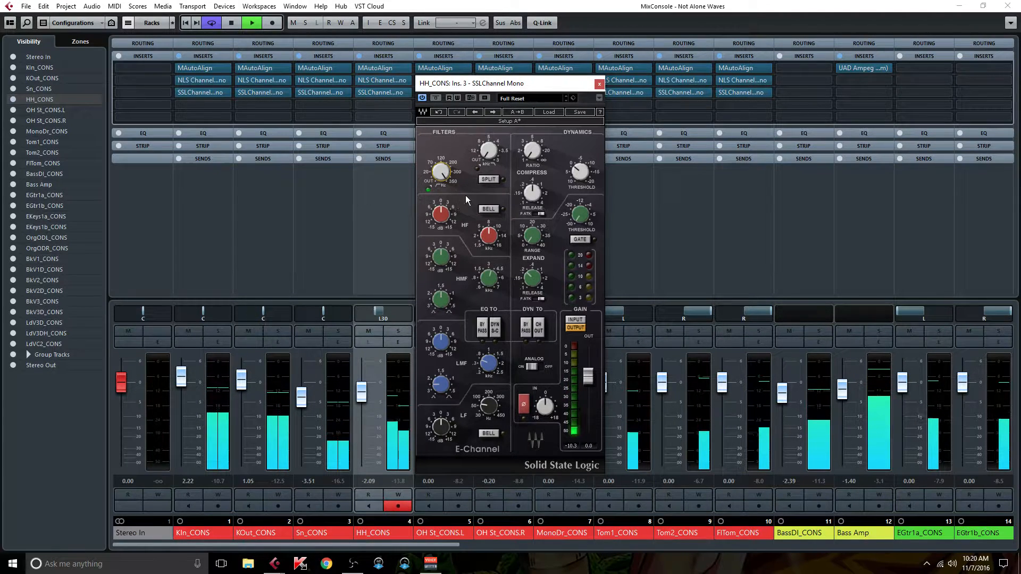
pyautogui.click(599, 83)
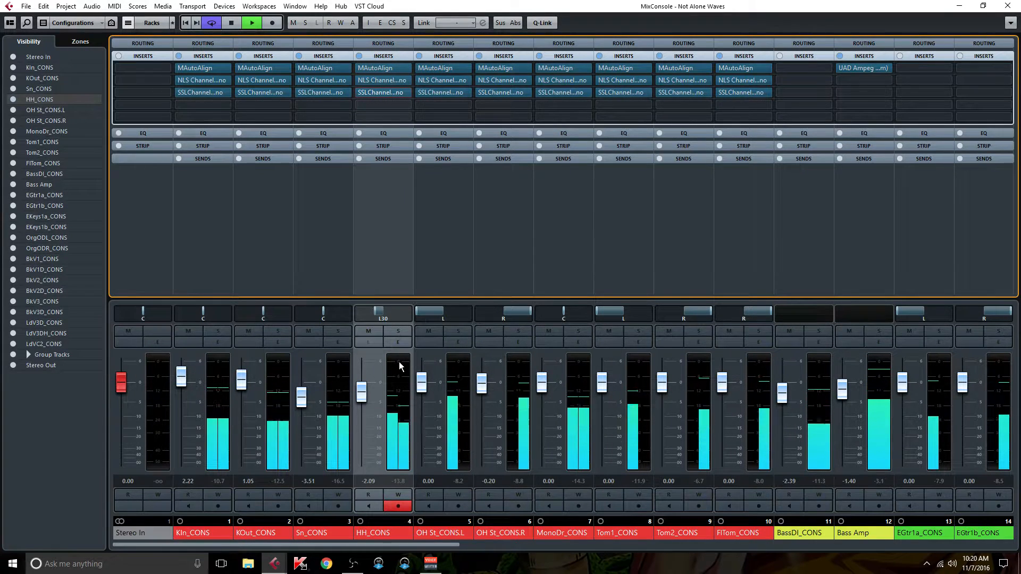
# Step: Engage the high-pass filter on Sn_CONS's SSL channel and boost its LF band around 200 Hz
pyautogui.click(301, 287)
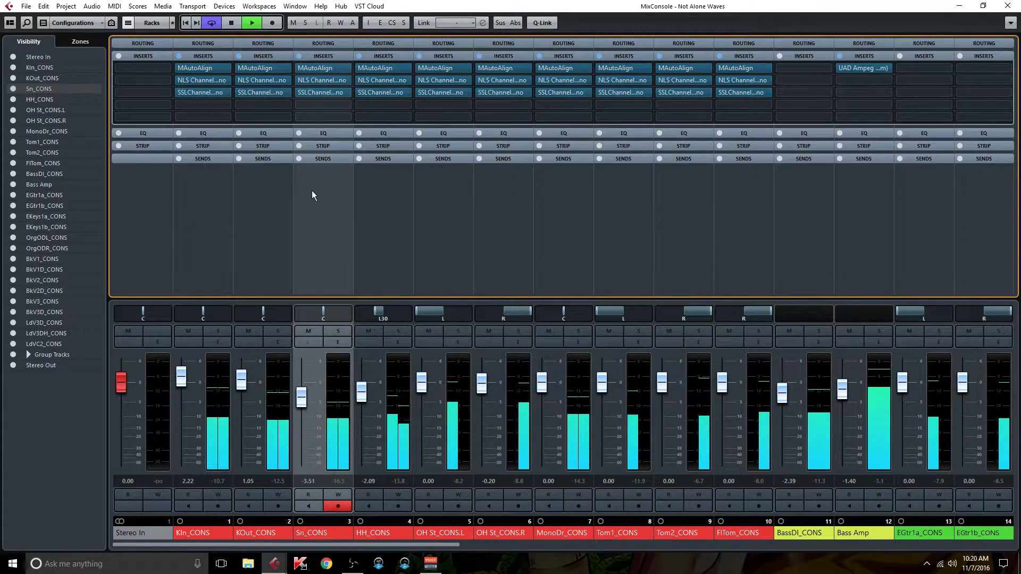
pyautogui.click(327, 93)
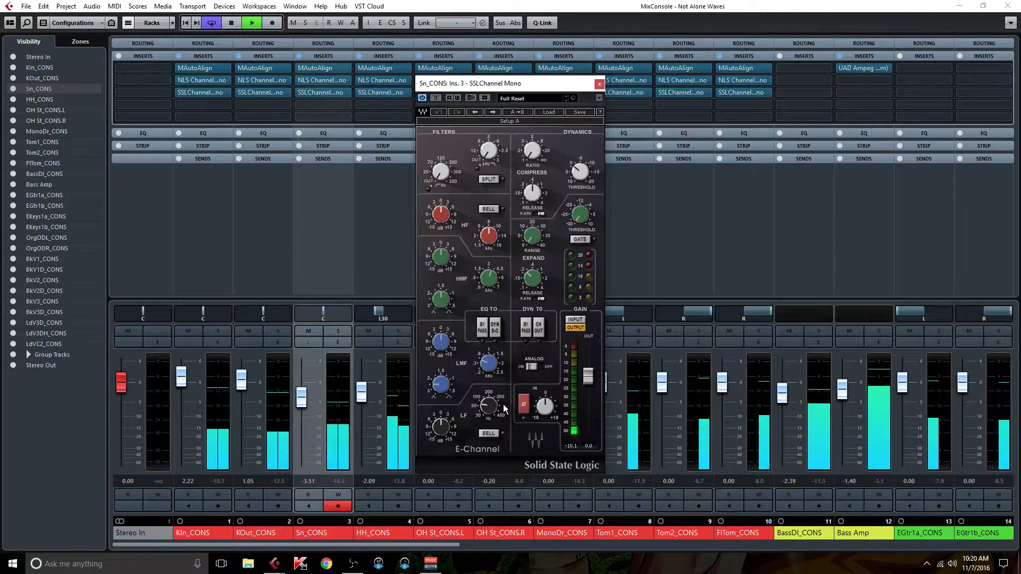
pyautogui.moveTo(441, 172); pyautogui.dragTo(441, 158)
pyautogui.moveTo(489, 404); pyautogui.dragTo(489, 403)
pyautogui.moveTo(444, 429); pyautogui.dragTo(443, 424)
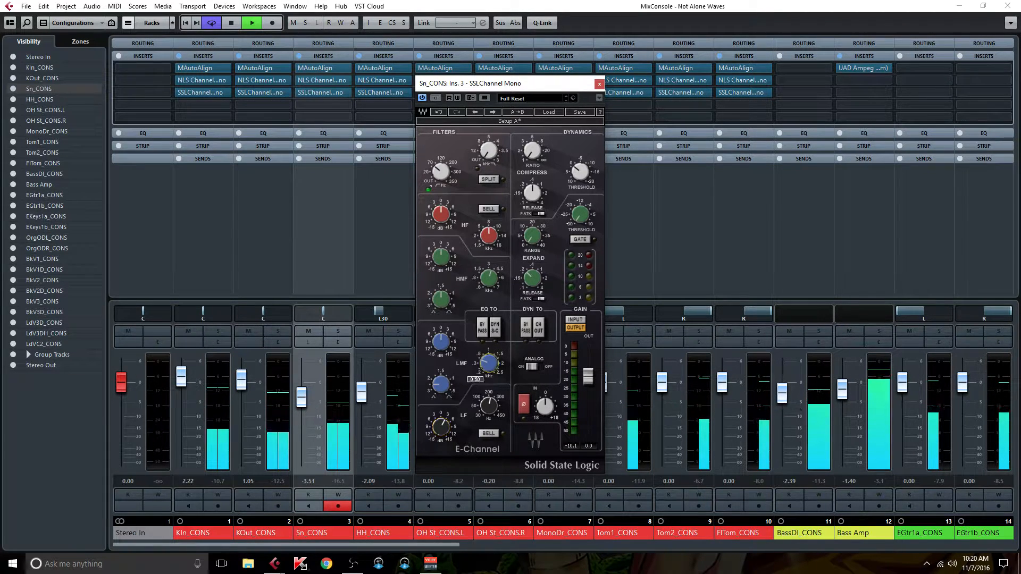
# Step: Adjust the LMF frequency on the snare's SSL channel and cut the LMF gain slightly
pyautogui.click(487, 369)
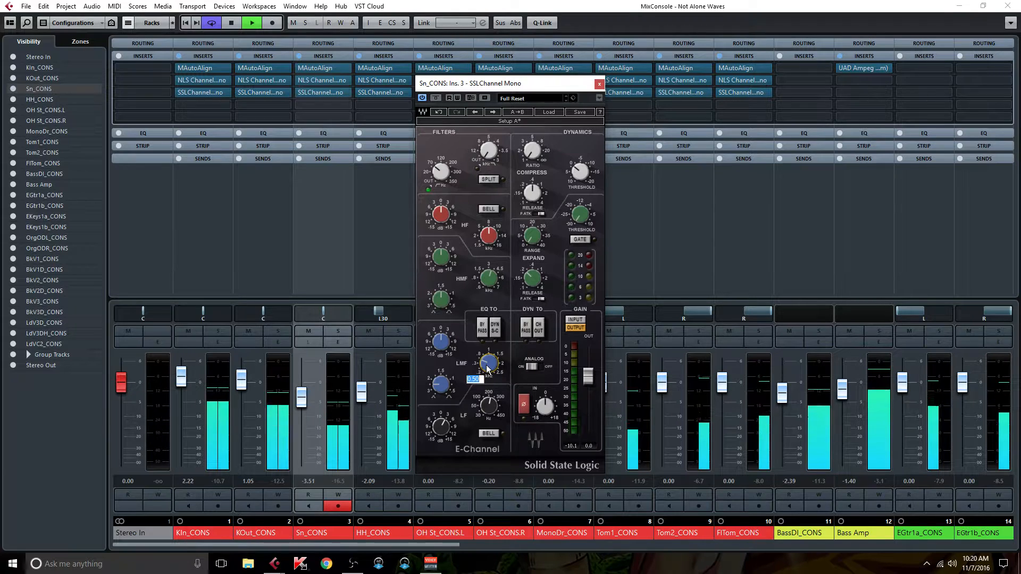
pyautogui.press('Return')
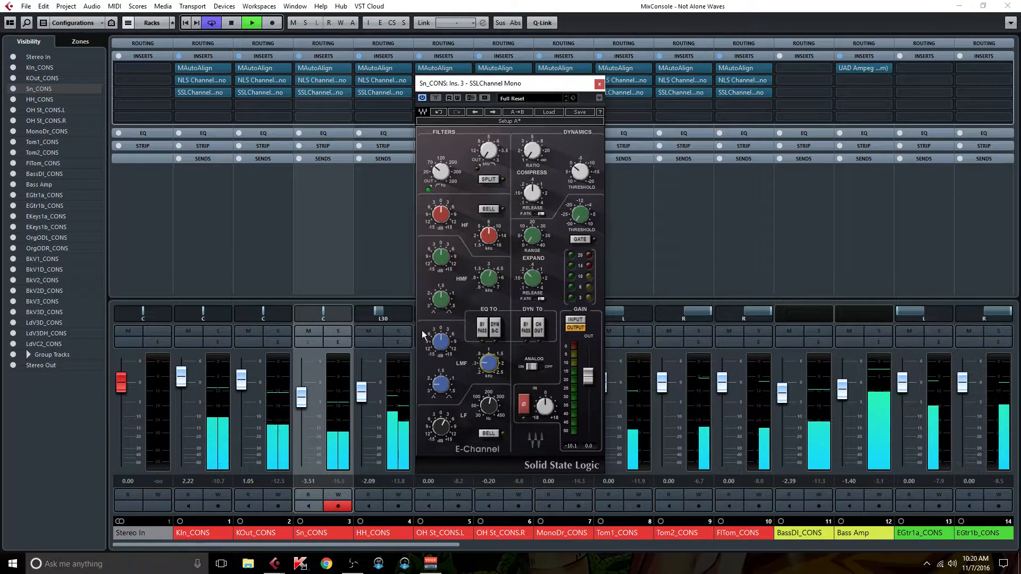
pyautogui.moveTo(441, 343); pyautogui.dragTo(440, 348)
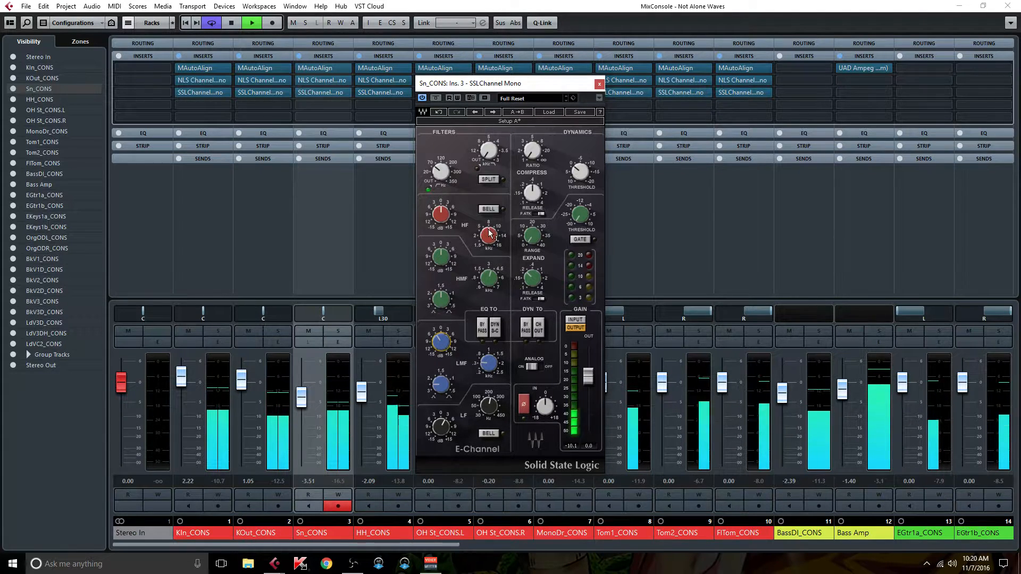
# Step: Raise the HF and HMF frequencies on the snare's SSL channel and boost both bands
pyautogui.moveTo(490, 234); pyautogui.dragTo(441, 202)
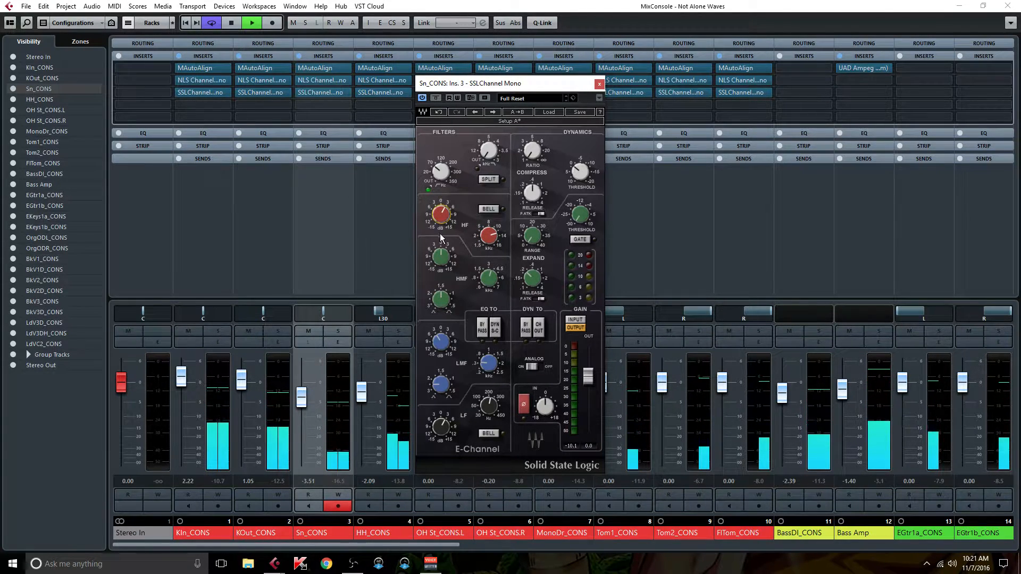
pyautogui.click(489, 277)
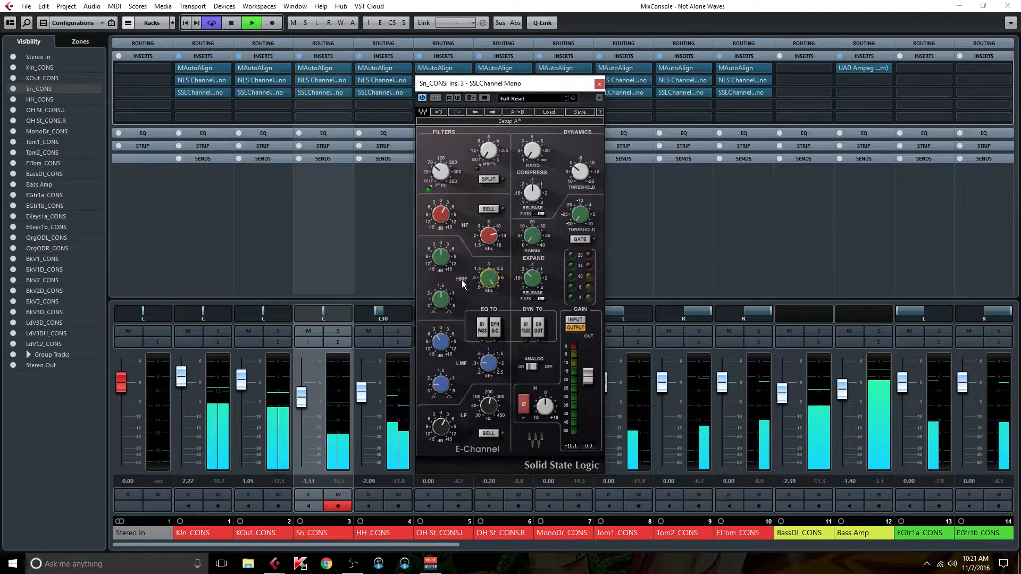
pyautogui.moveTo(438, 267); pyautogui.dragTo(438, 259)
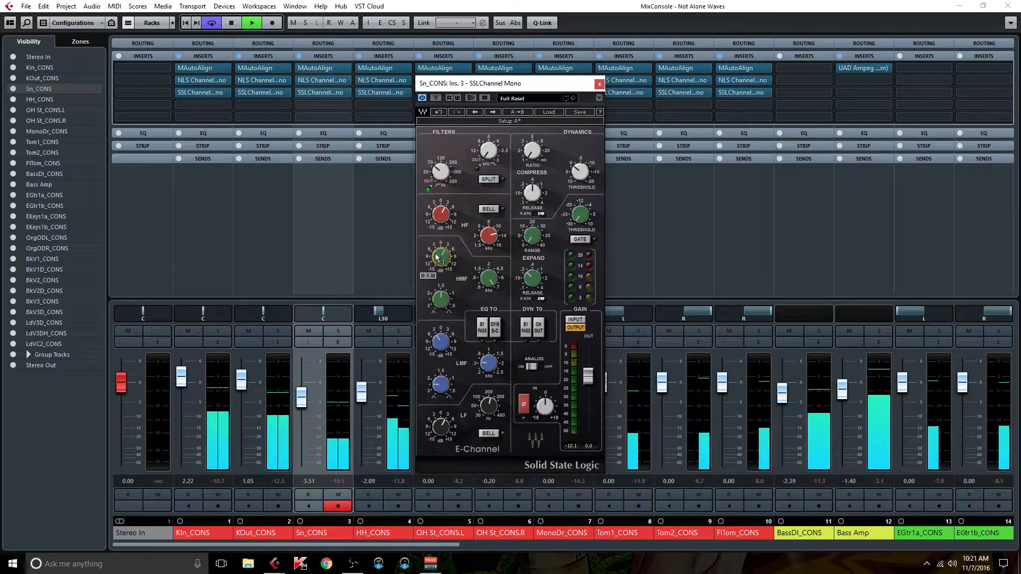
# Step: Set the snare SSL channel's compressor ratio to 4.0, shorten its release, and lower its threshold
pyautogui.moveTo(532, 151); pyautogui.dragTo(532, 150)
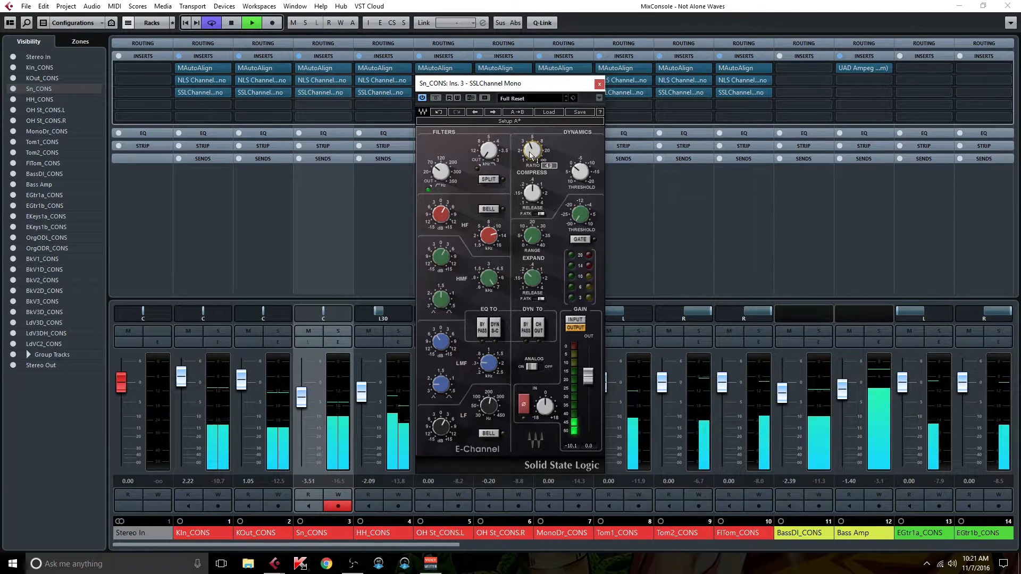
pyautogui.moveTo(543, 190); pyautogui.dragTo(532, 196)
pyautogui.moveTo(580, 171); pyautogui.dragTo(580, 171)
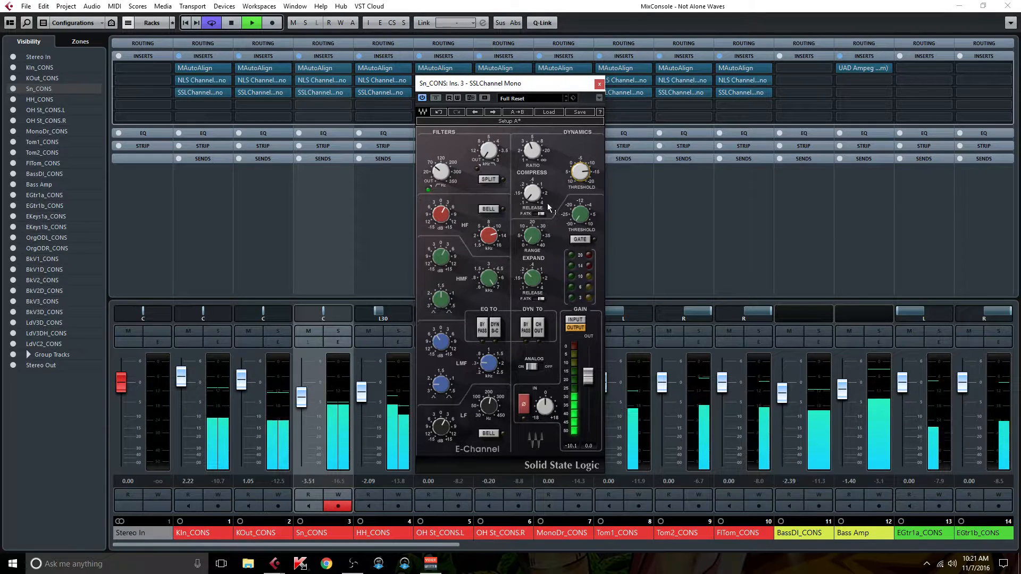
# Step: Solo Sn_CONS, audition its SSL channel using the plug-in bypass, and release the solo
pyautogui.click(341, 331)
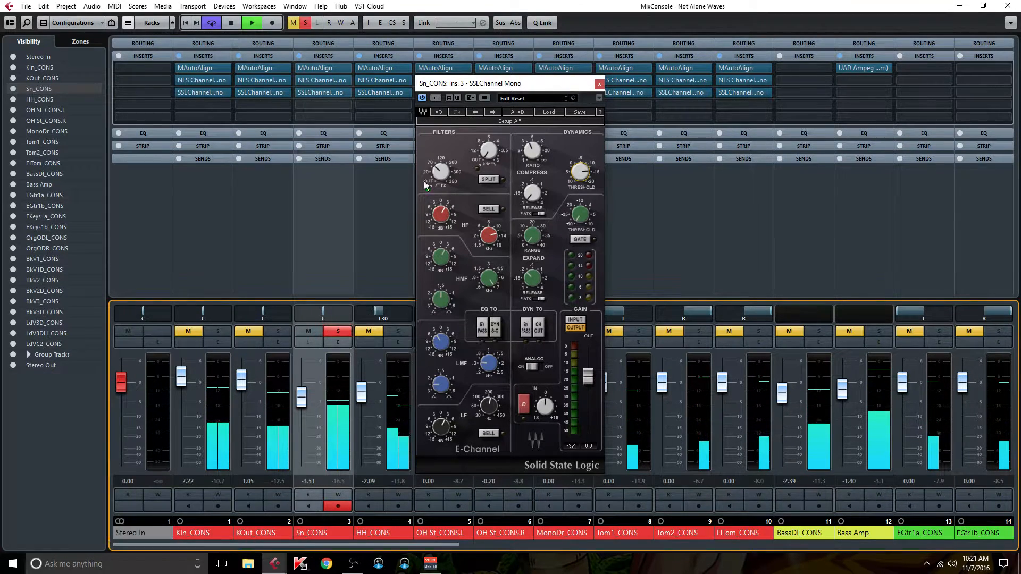
pyautogui.click(442, 97)
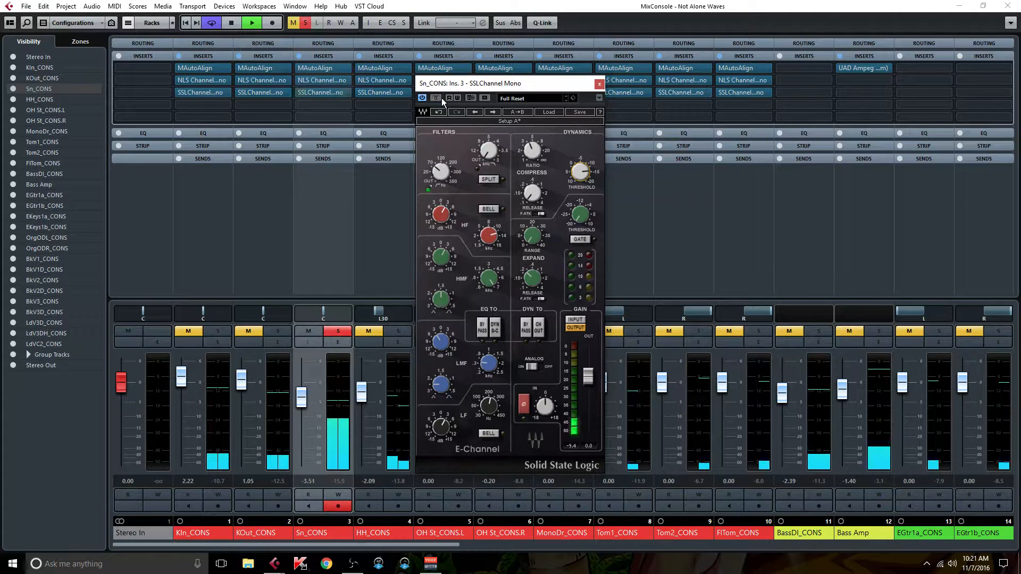
pyautogui.click(341, 332)
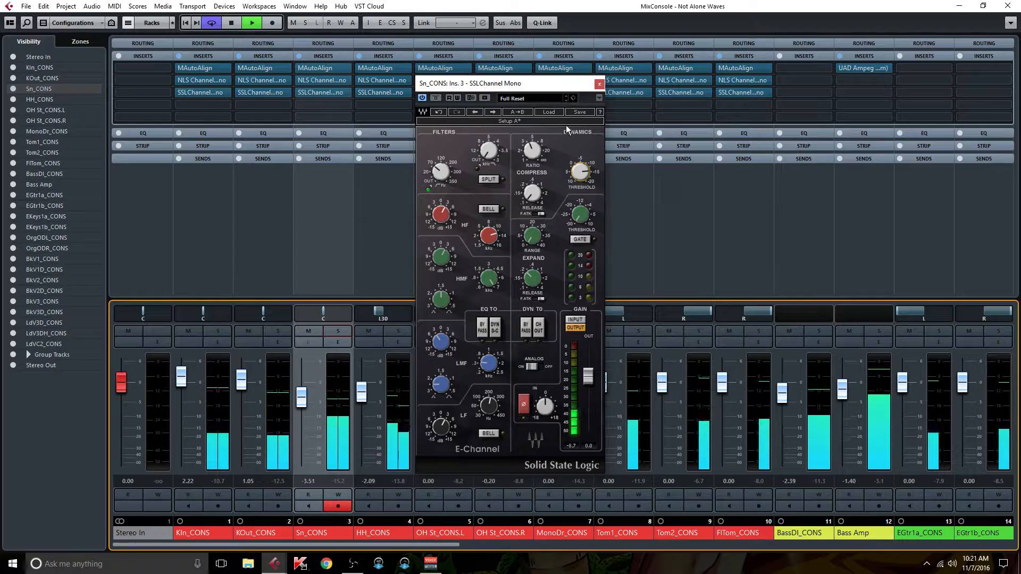
# Step: Enable the filter split and send the EQ to the dynamics side-chain on the snare's SSL channel, and close the plug-in
pyautogui.click(489, 179)
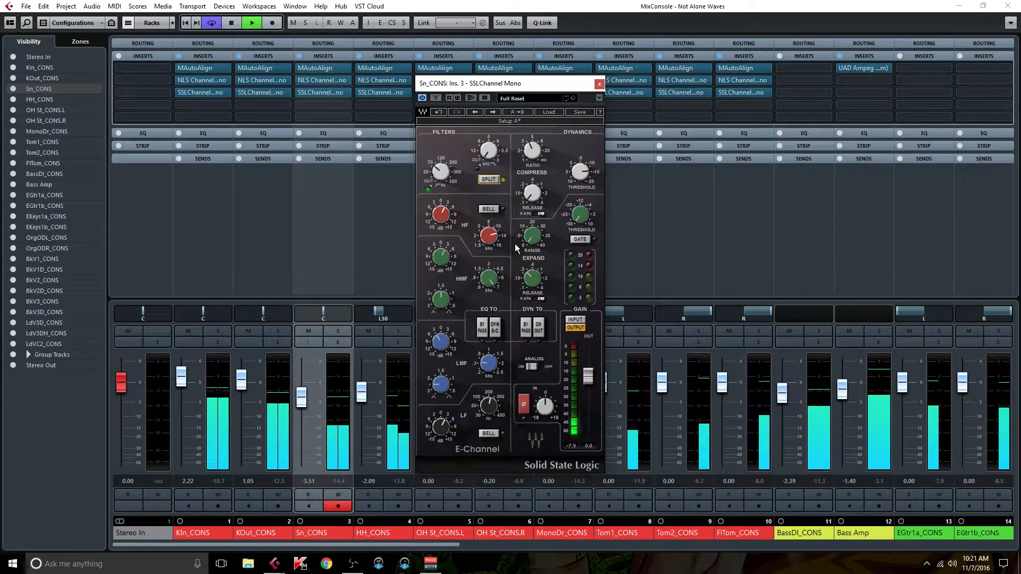
pyautogui.click(496, 328)
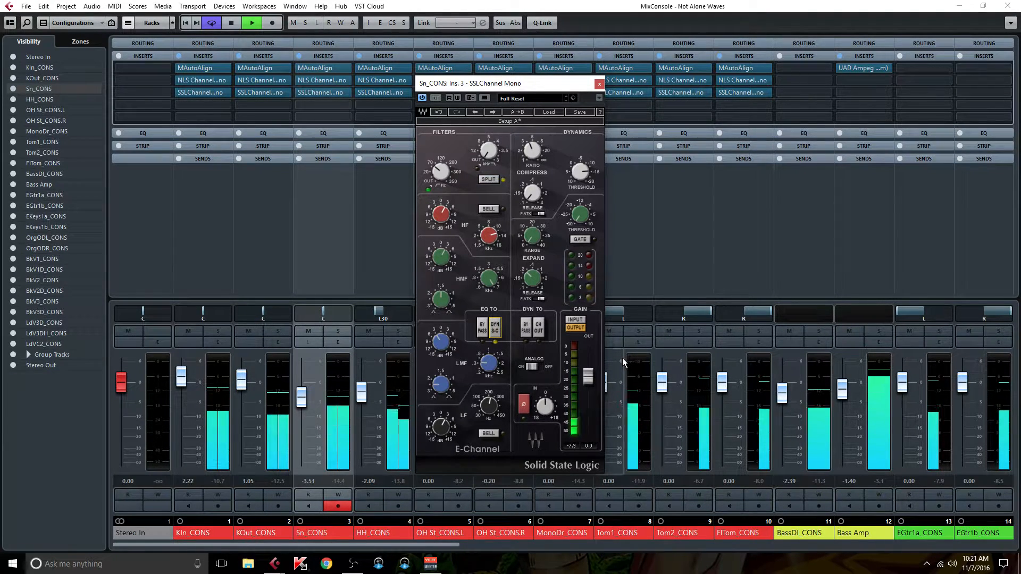
pyautogui.click(598, 83)
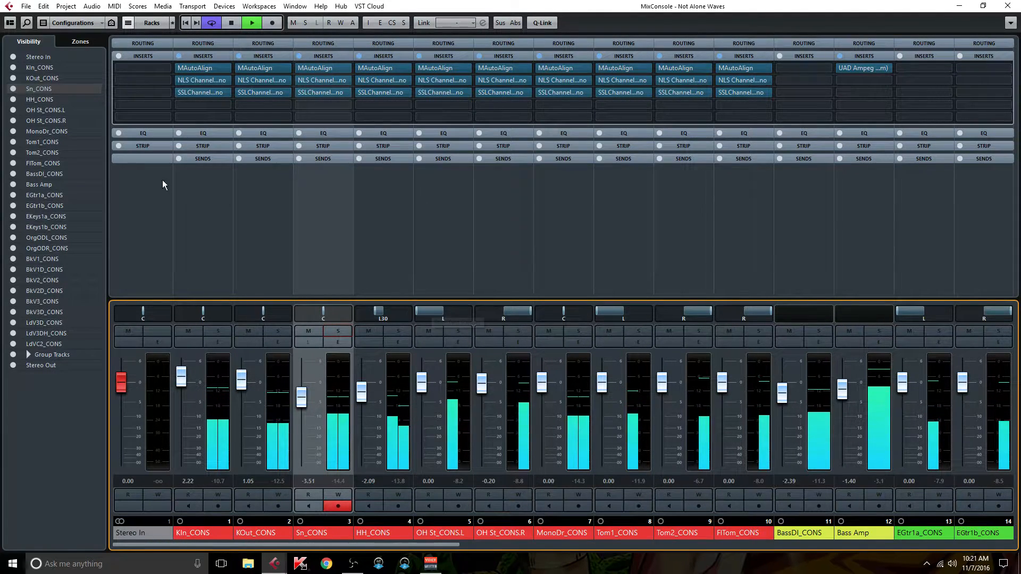
# Step: On KOut_CONS's SSL channel, send the EQ to the dynamics side-chain, boost HF, HMF and LF, and cut LMF slightly
pyautogui.click(245, 188)
pyautogui.click(264, 93)
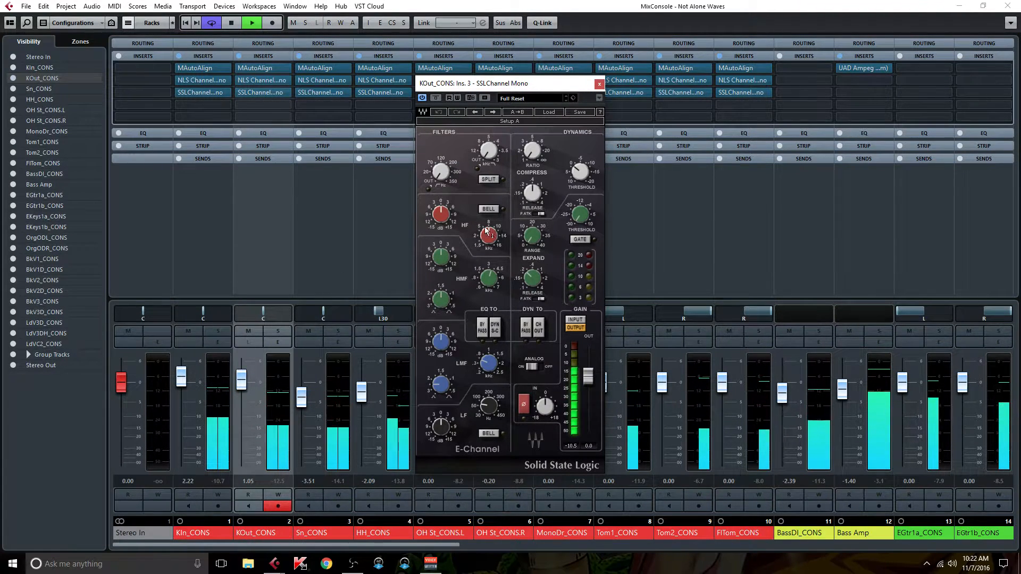
pyautogui.moveTo(441, 214); pyautogui.dragTo(441, 212)
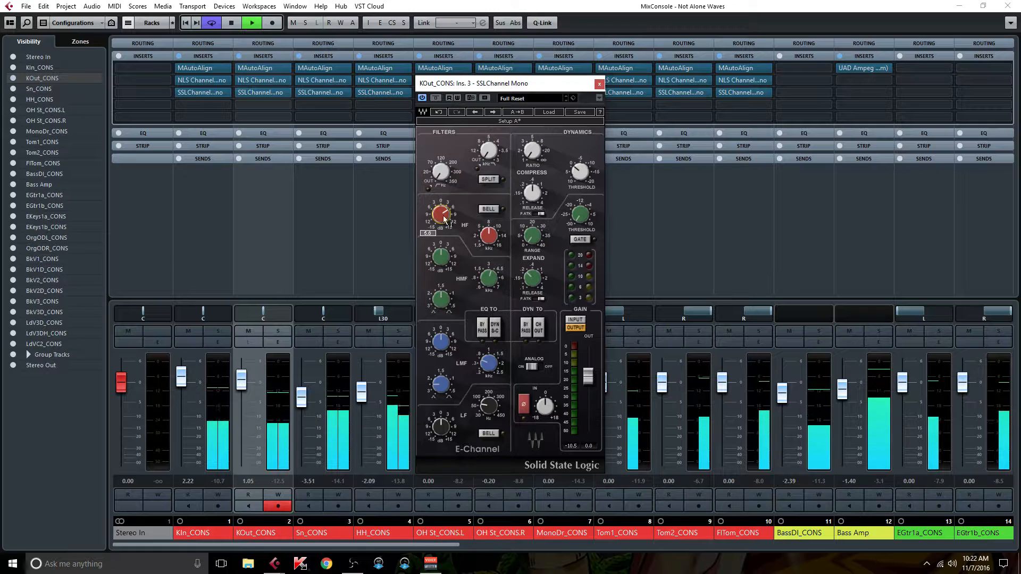
pyautogui.moveTo(489, 277); pyautogui.dragTo(489, 276)
pyautogui.moveTo(435, 302); pyautogui.dragTo(435, 299)
pyautogui.moveTo(436, 260); pyautogui.dragTo(436, 255)
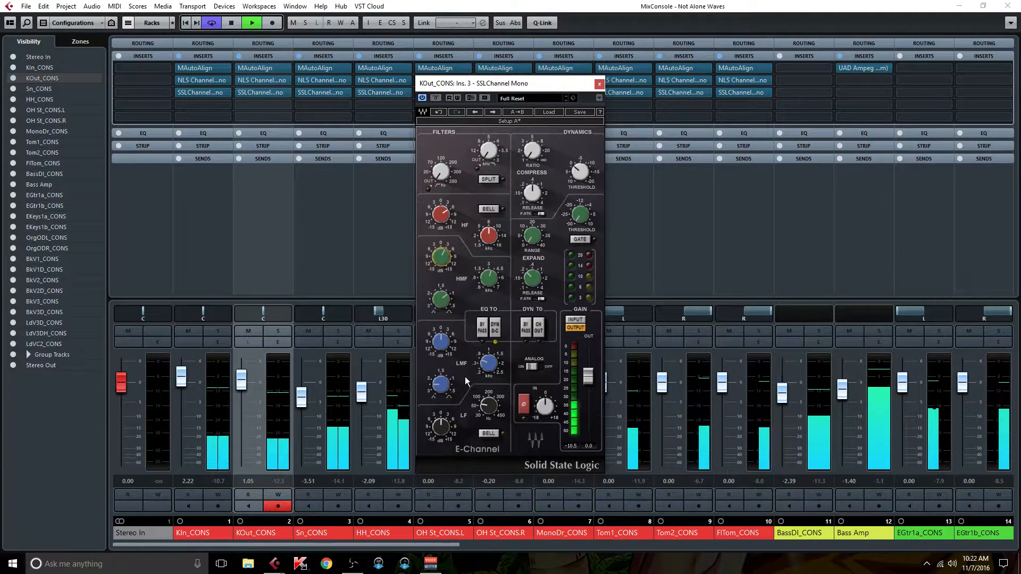
pyautogui.moveTo(439, 347); pyautogui.dragTo(439, 347)
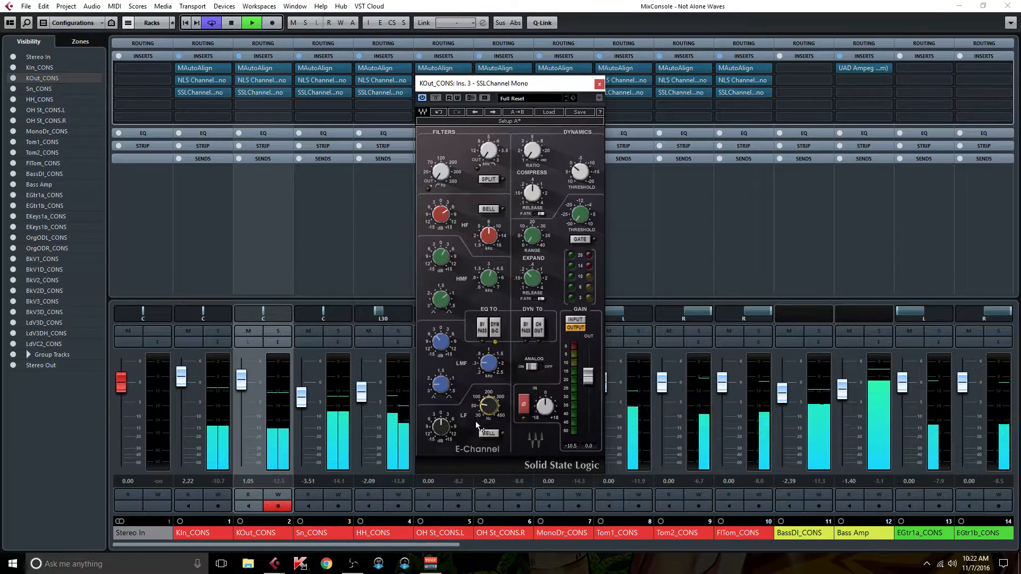
pyautogui.moveTo(441, 428); pyautogui.dragTo(441, 426)
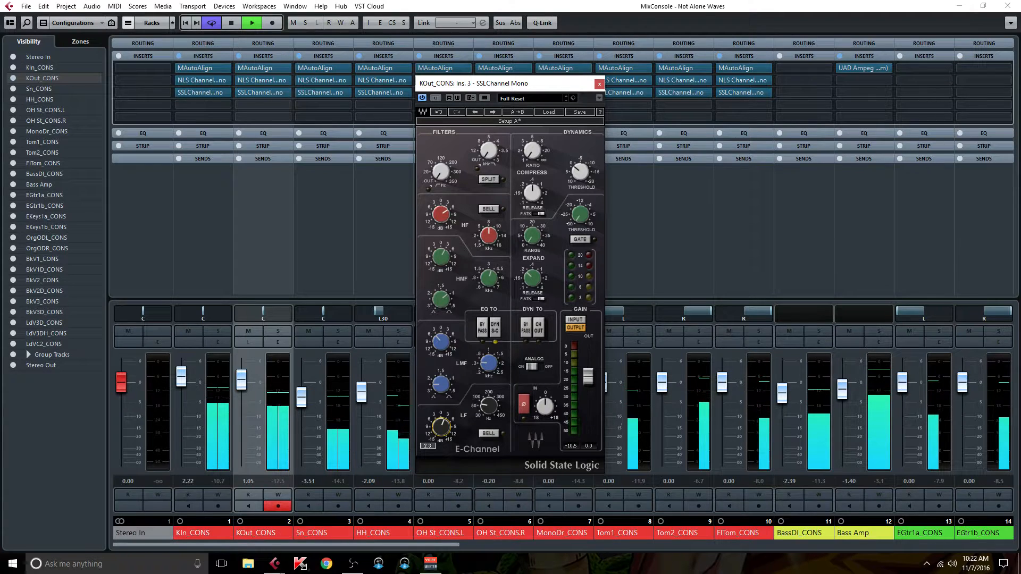
# Step: Compress KOut_CONS in its SSL channel with a ratio of about 4, a shorter release and a lower threshold, and close the plug-in
pyautogui.click(538, 159)
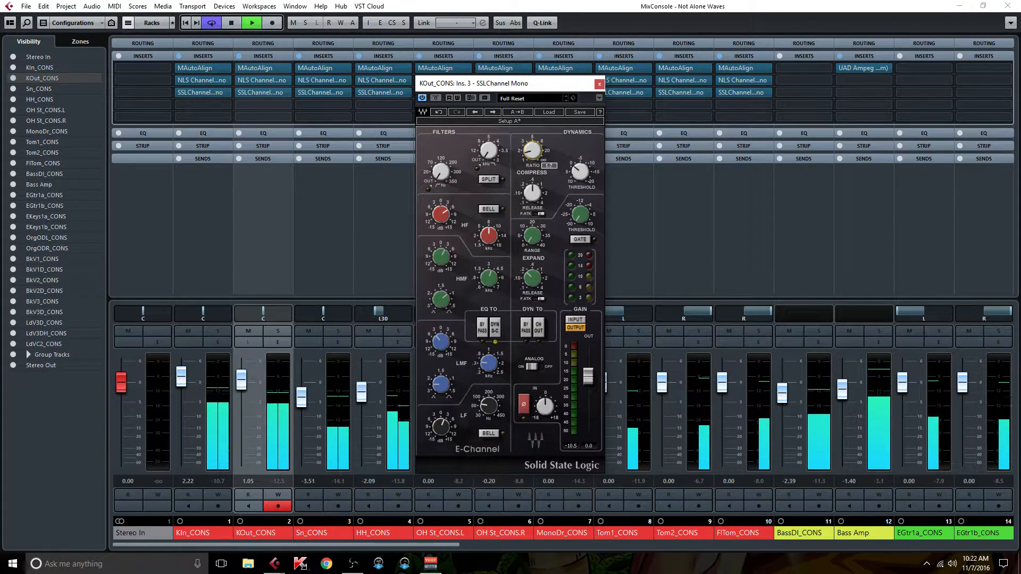
pyautogui.moveTo(533, 150); pyautogui.dragTo(533, 147)
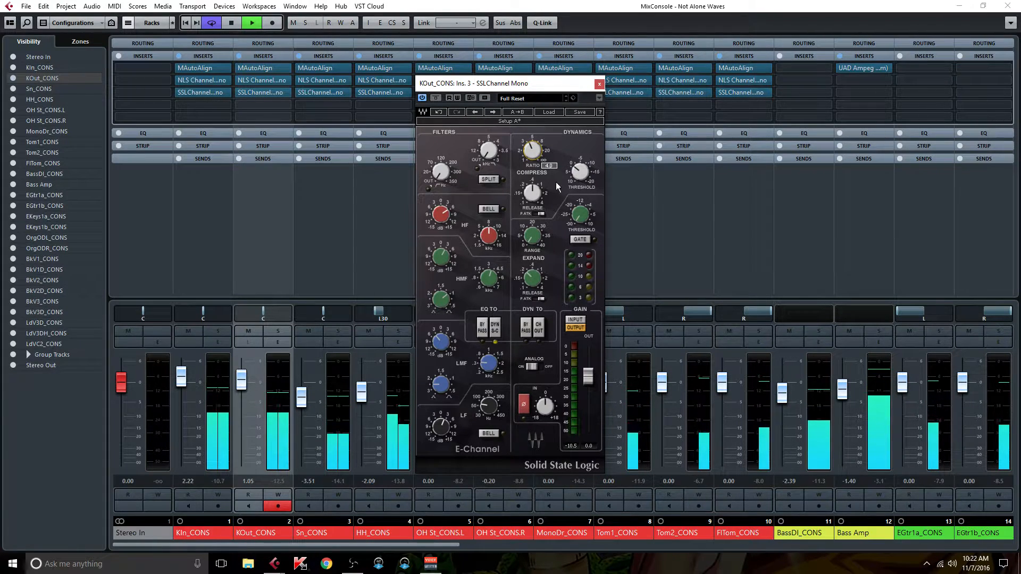
pyautogui.click(534, 192)
pyautogui.moveTo(533, 193); pyautogui.dragTo(532, 195)
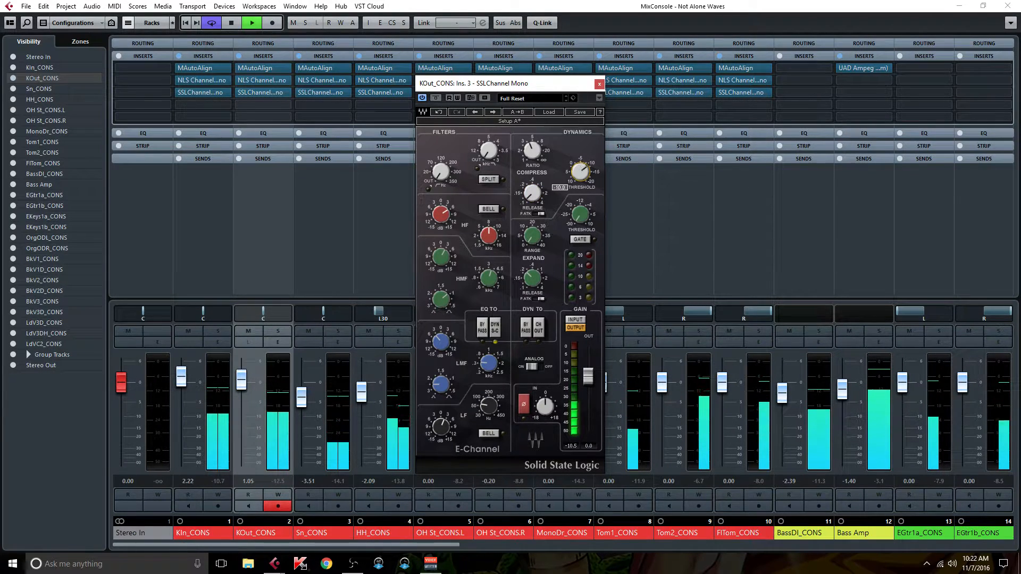
pyautogui.click(578, 174)
pyautogui.moveTo(578, 179); pyautogui.dragTo(578, 185)
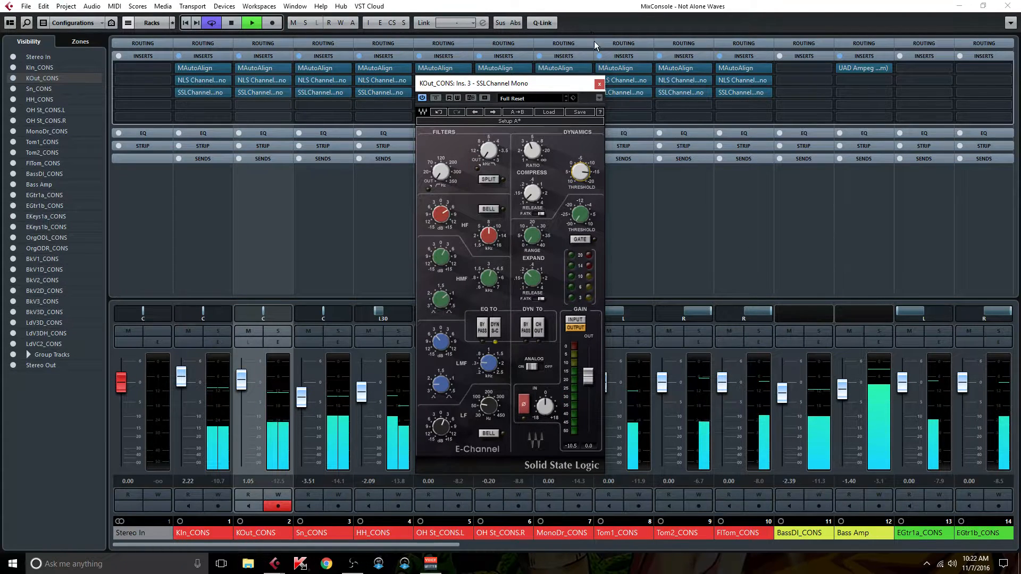
pyautogui.click(599, 84)
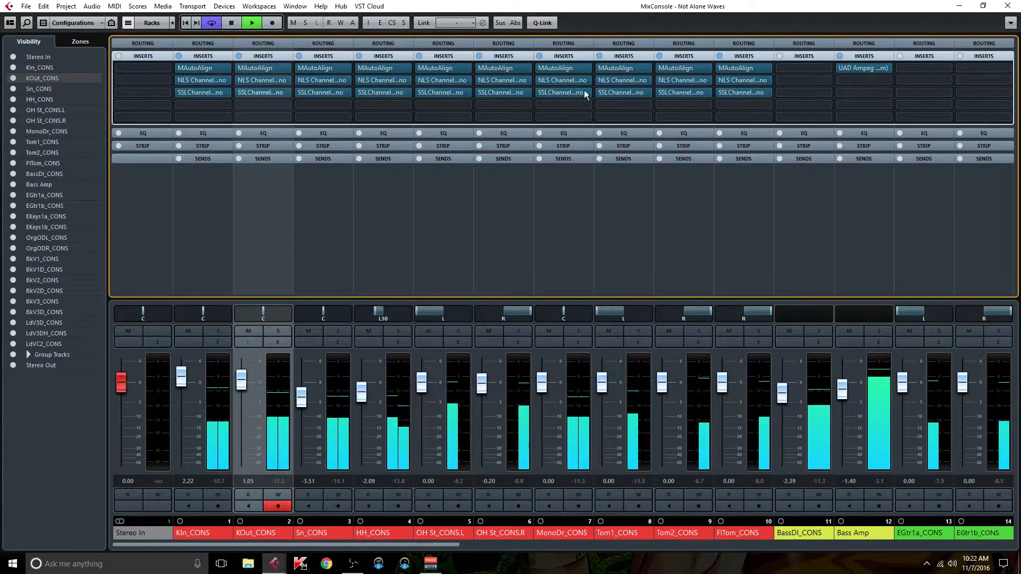
# Step: On KIn_CONS's SSL channel, boost HF and HMF, send the EQ to the dynamics side-chain, and cut the LMF gain
pyautogui.click(210, 92)
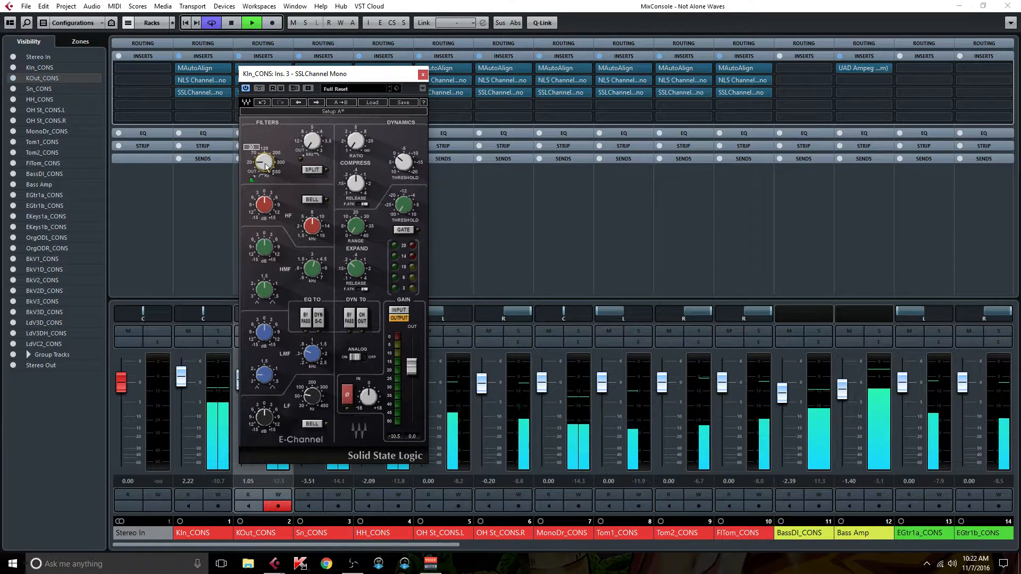
pyautogui.moveTo(262, 206)
pyautogui.moveTo(262, 206); pyautogui.dragTo(262, 198)
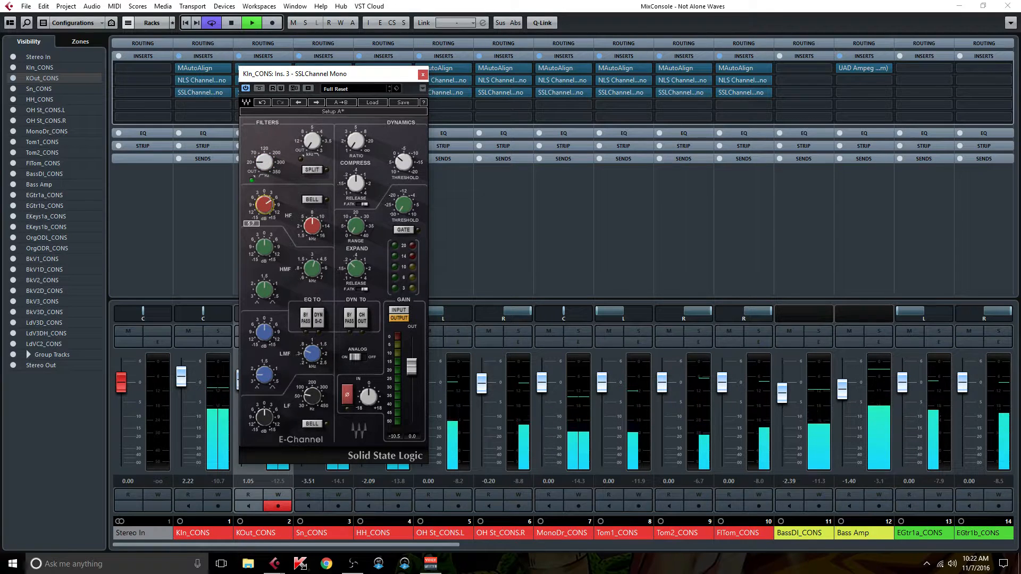
pyautogui.click(319, 320)
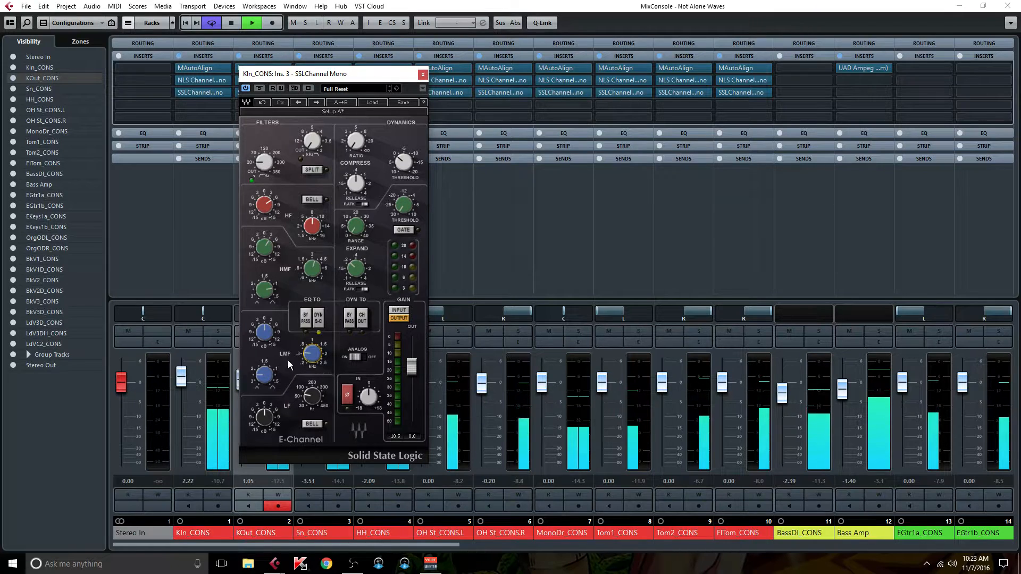
pyautogui.moveTo(266, 330)
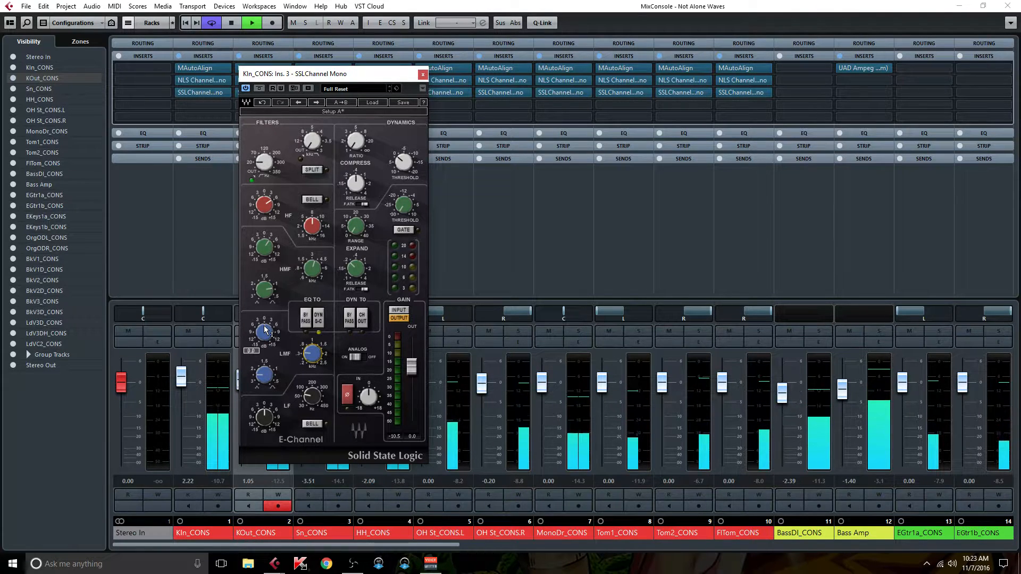
pyautogui.moveTo(265, 331); pyautogui.dragTo(266, 341)
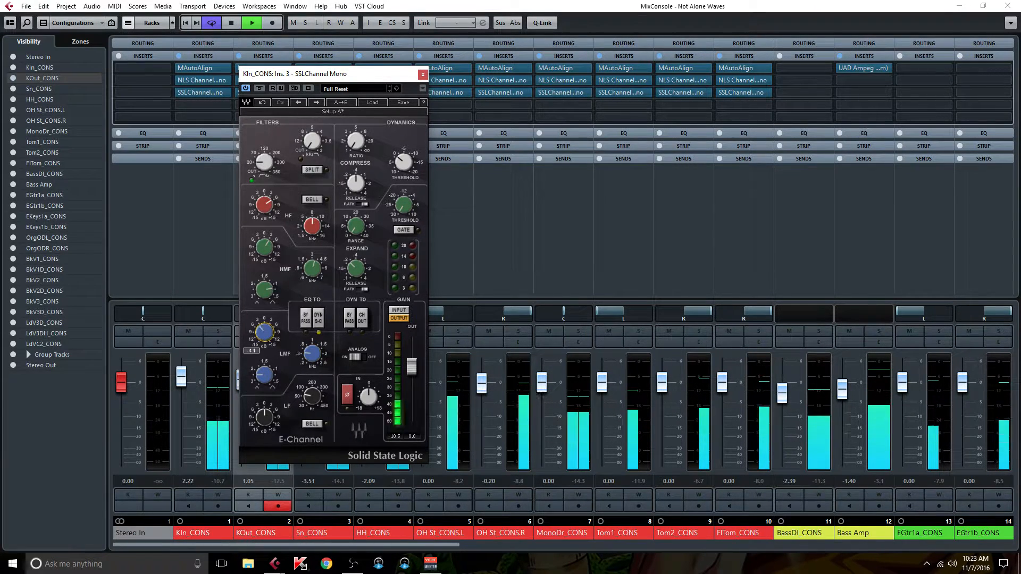
# Step: Raise the compressor ratio on KIn_CONS's SSL channel, shorten the release, lower the threshold, and close the plug-in
pyautogui.moveTo(356, 140)
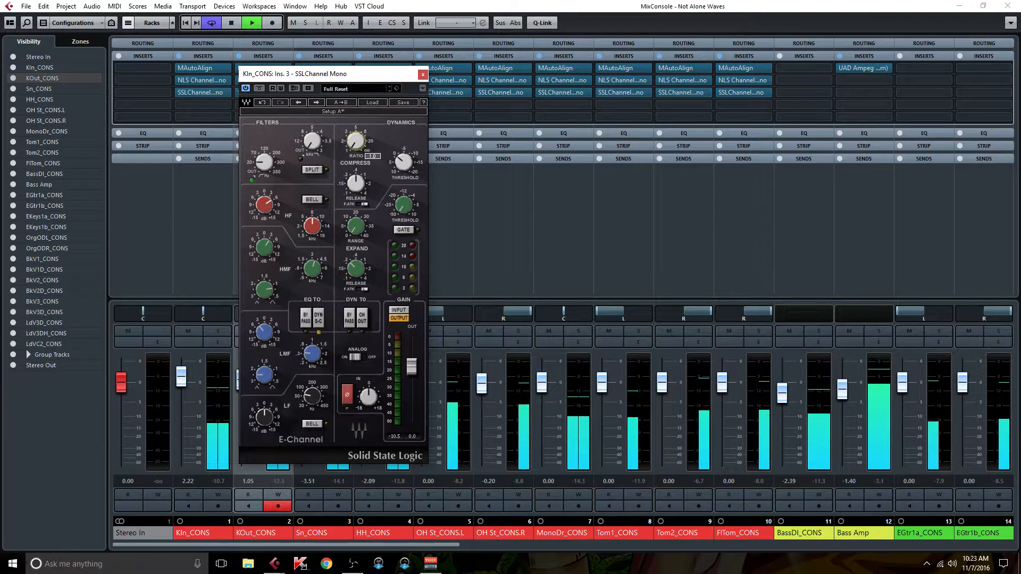
pyautogui.moveTo(356, 141); pyautogui.dragTo(356, 134)
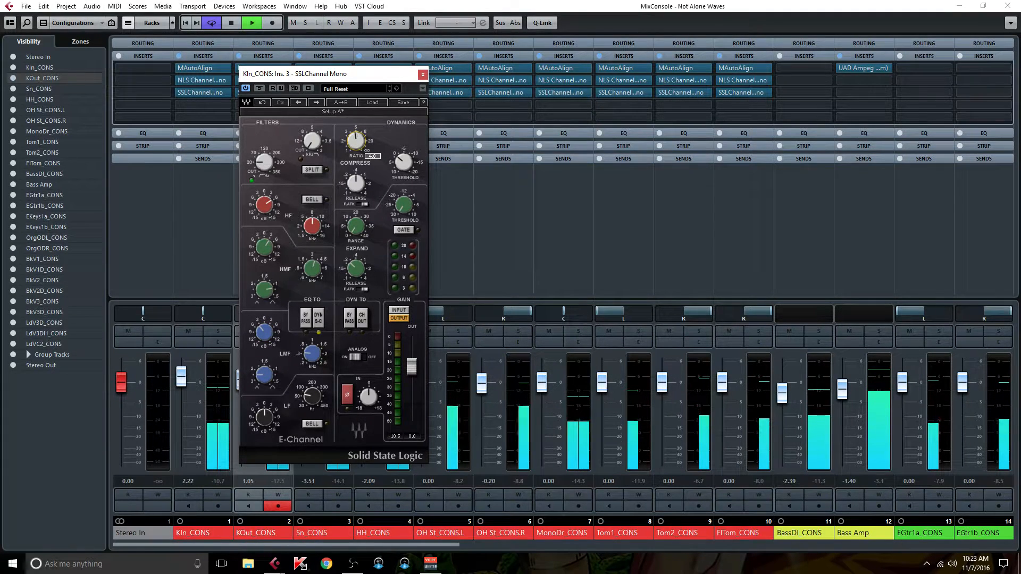
pyautogui.moveTo(355, 183); pyautogui.dragTo(356, 186)
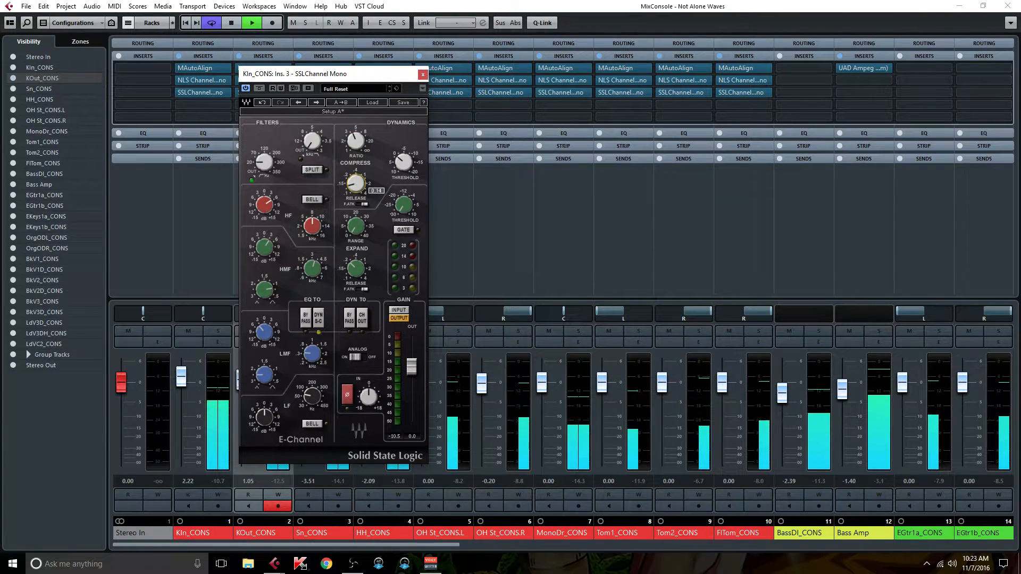
pyautogui.moveTo(356, 184); pyautogui.dragTo(356, 187)
pyautogui.click(402, 163)
pyautogui.moveTo(404, 162); pyautogui.dragTo(404, 167)
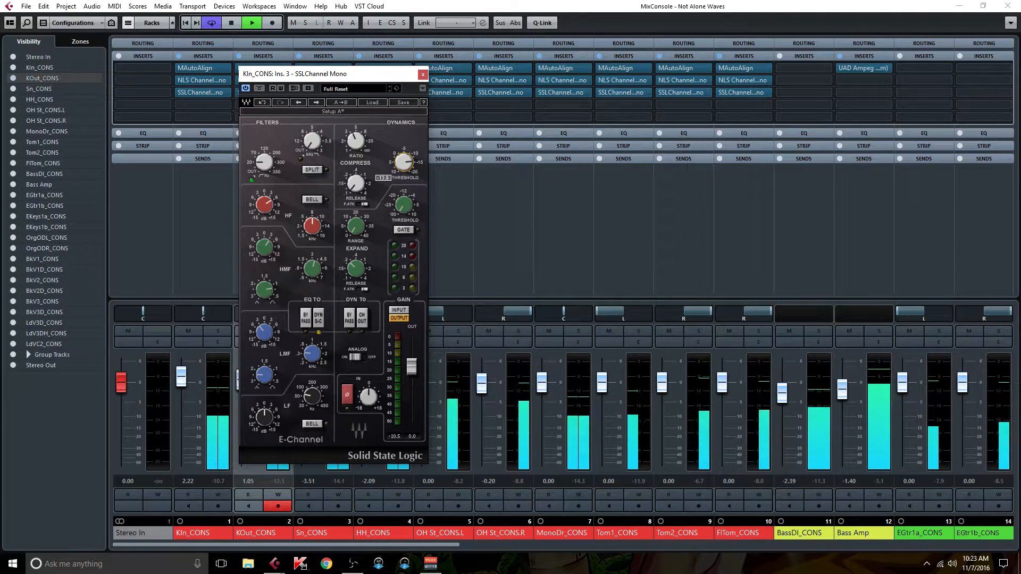
pyautogui.click(422, 75)
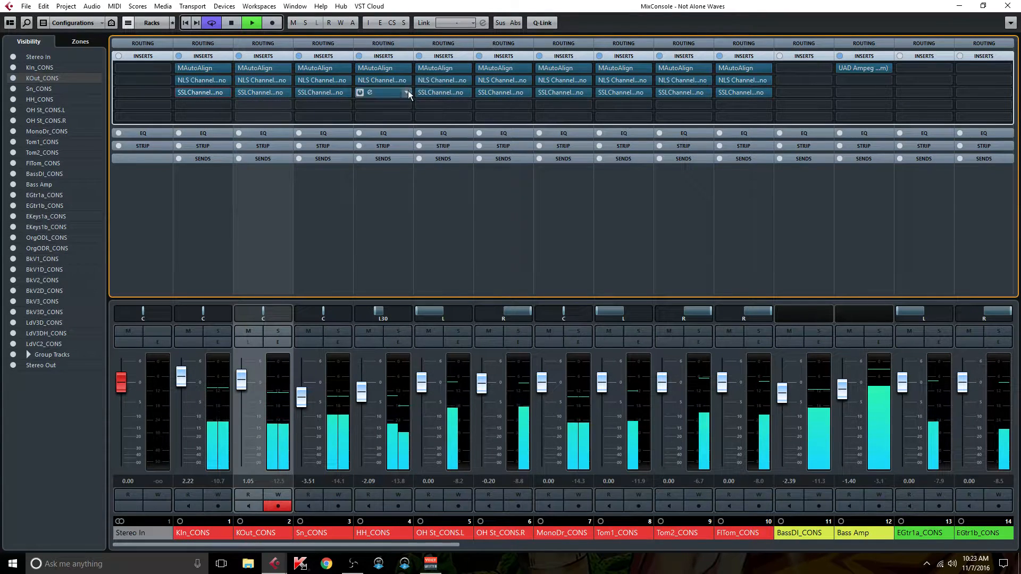
# Step: Open MonoDr_CONS's channel settings and start adding an FX channel to its first send
pyautogui.click(568, 218)
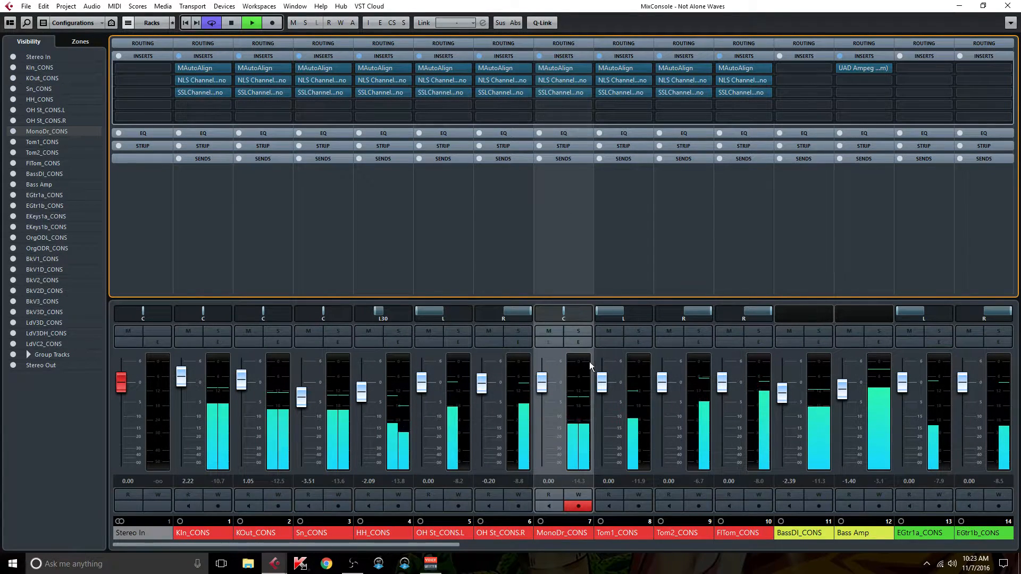
pyautogui.click(580, 342)
pyautogui.rightClick(818, 272)
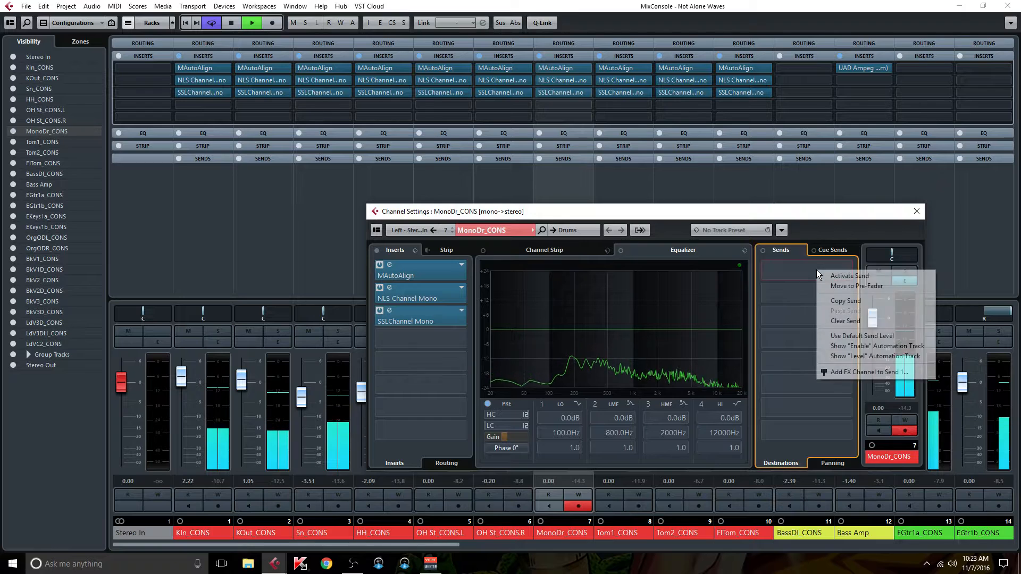
pyautogui.click(846, 372)
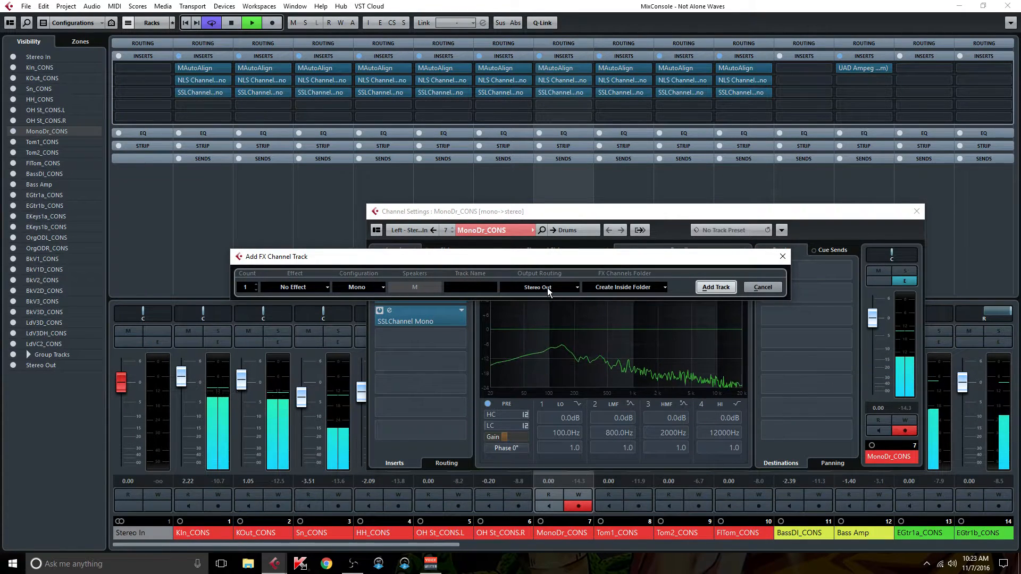
# Step: Route the new FX channel's output to Drums and name the track Parallel Compression
pyautogui.click(547, 288)
pyautogui.click(550, 368)
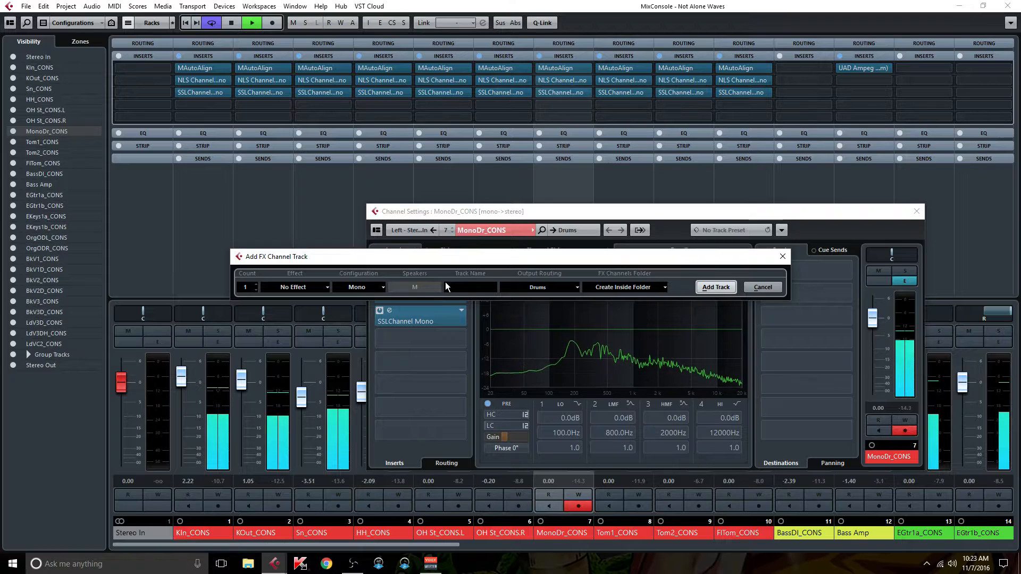
pyautogui.write('Para')
pyautogui.write('llel Com')
pyautogui.write('pression')
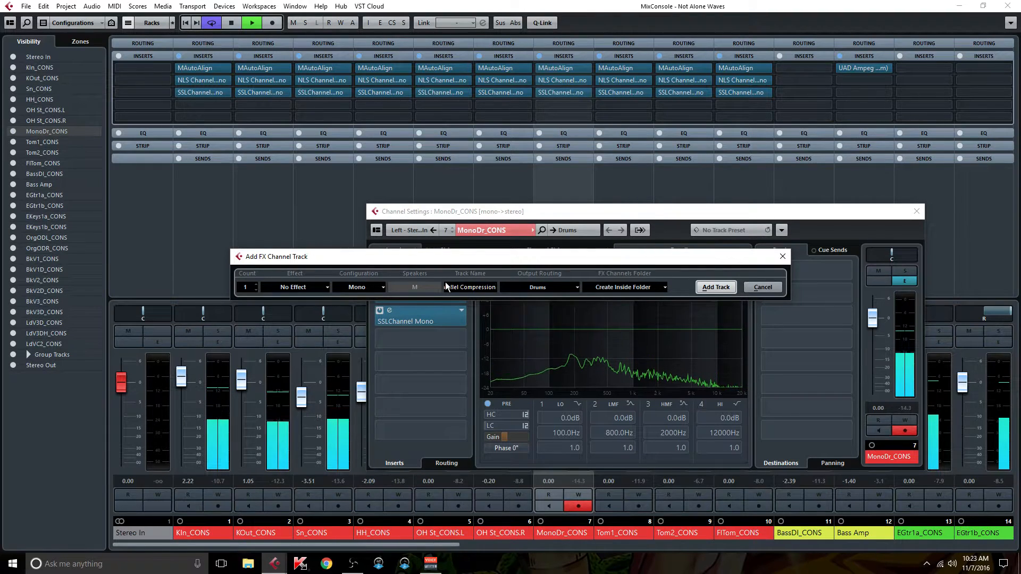
# Step: Choose CLA-76 Mono as the new FX channel's effect and add the track
pyautogui.click(312, 287)
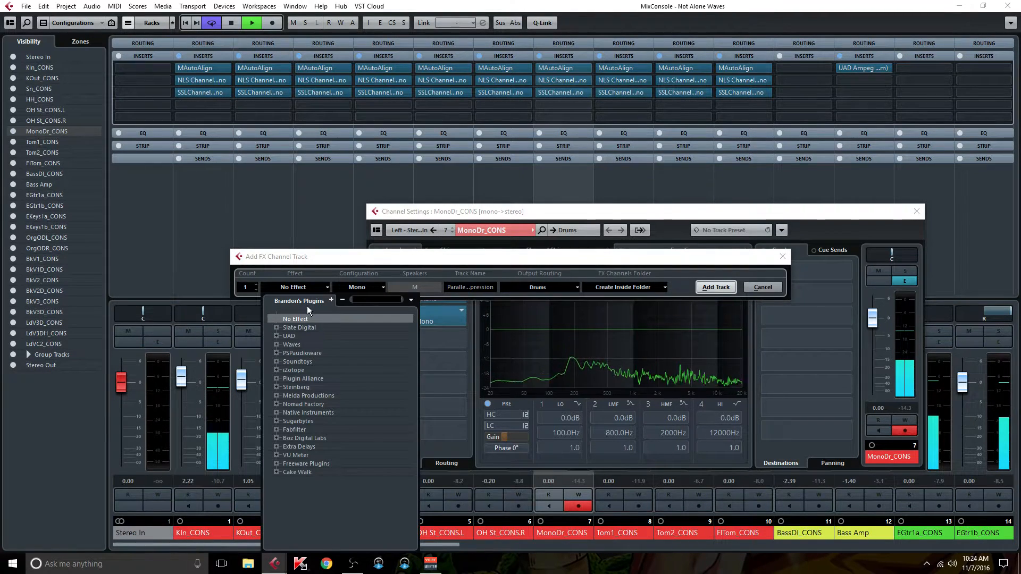
pyautogui.write('76')
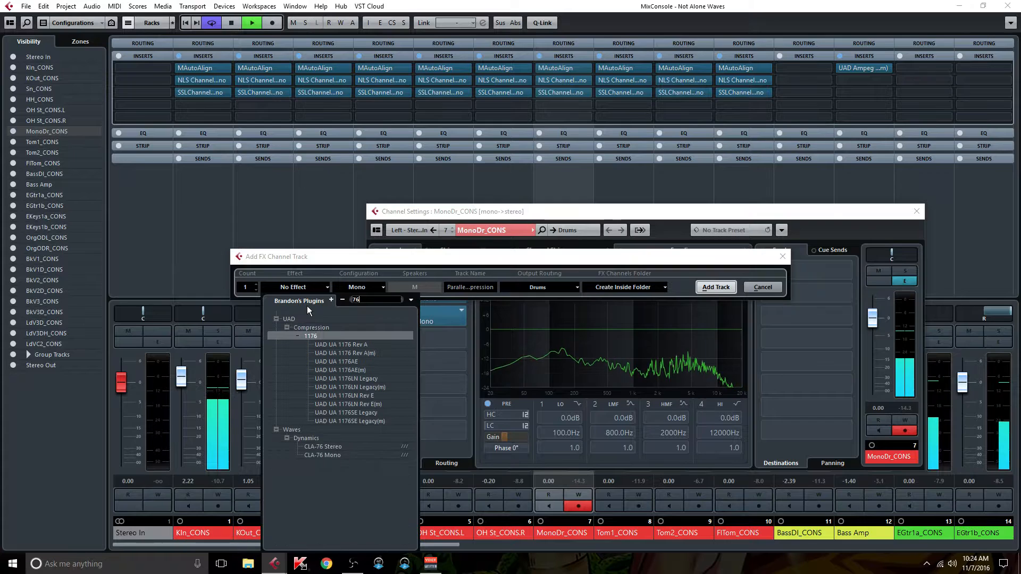
pyautogui.click(336, 455)
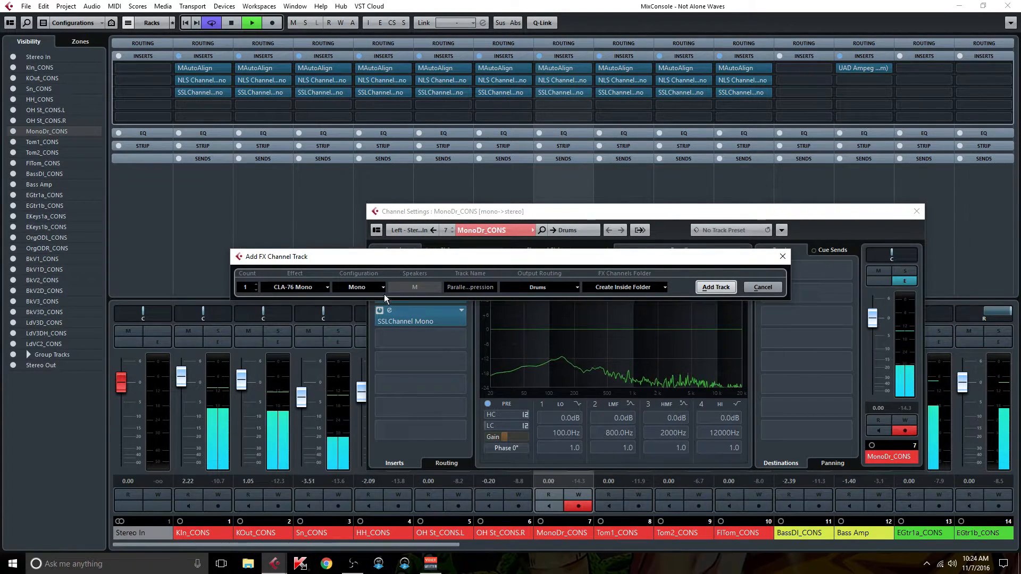
pyautogui.click(707, 287)
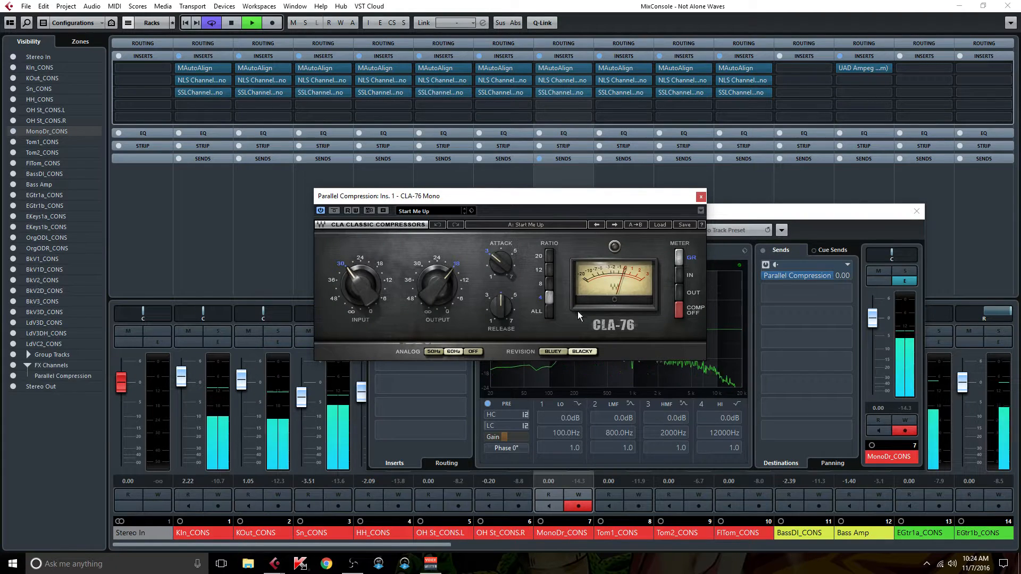
# Step: On the CLA-76, choose the Bluey revision and ALL ratio, lower the attack, raise the input to 18, and reduce the output
pyautogui.click(553, 352)
pyautogui.click(550, 312)
pyautogui.moveTo(501, 265); pyautogui.dragTo(501, 288)
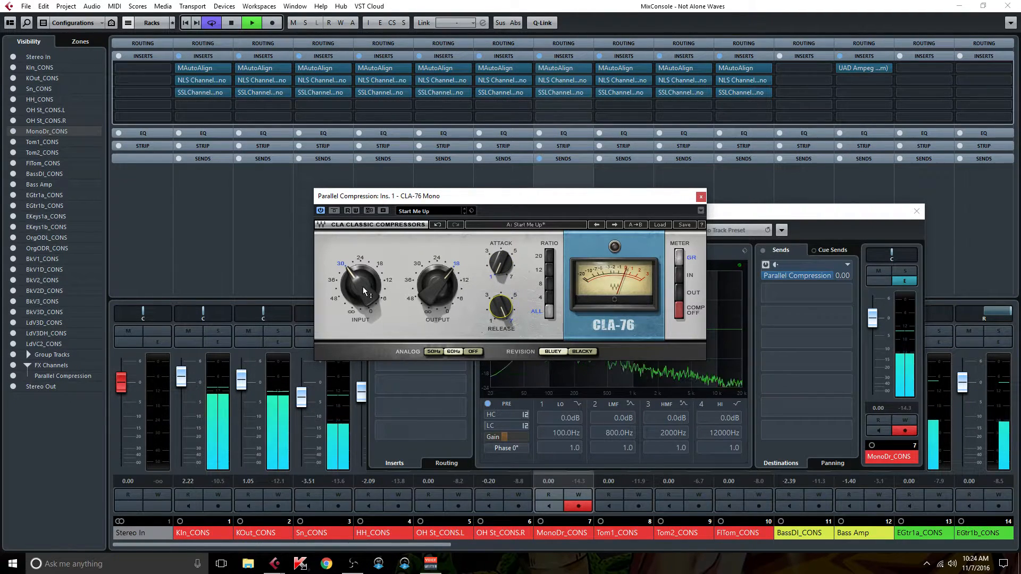
pyautogui.moveTo(362, 290); pyautogui.dragTo(362, 269)
pyautogui.moveTo(433, 287); pyautogui.dragTo(434, 299)
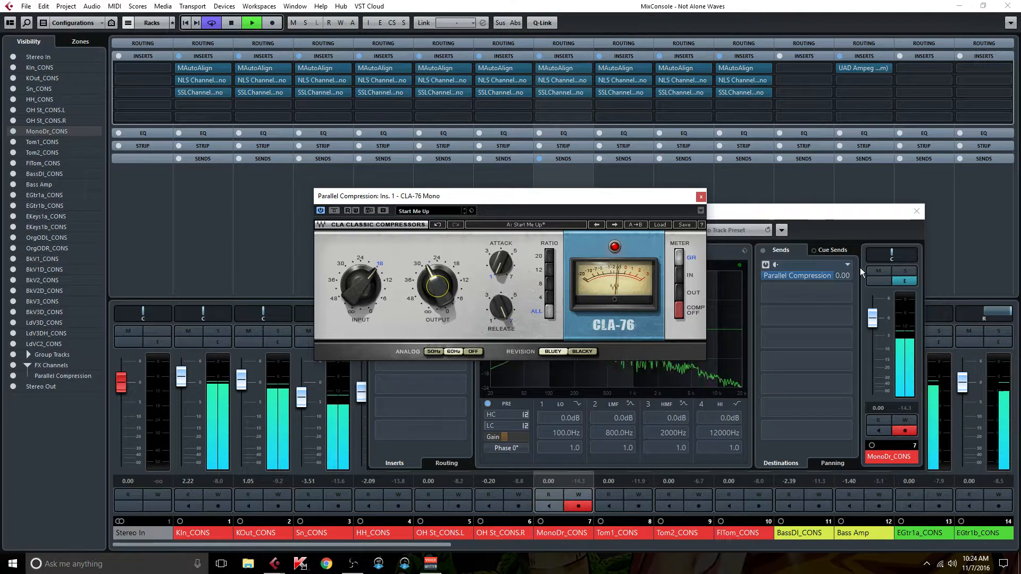
# Step: Close MonoDr_CONS's channel settings and open the channel settings of Parallel Compression
pyautogui.click(916, 211)
pyautogui.moveTo(408, 546); pyautogui.dragTo(978, 546)
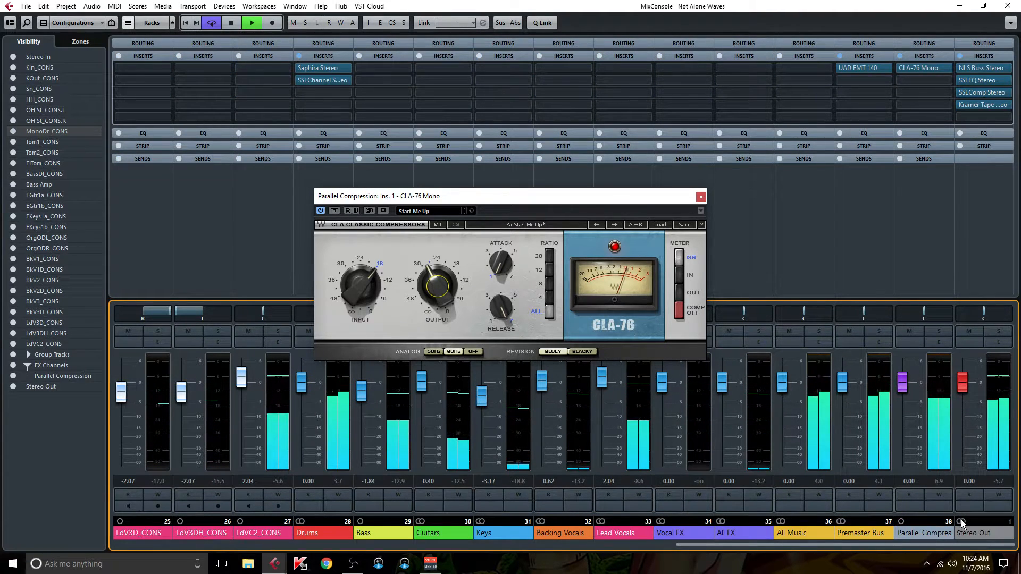
pyautogui.click(945, 354)
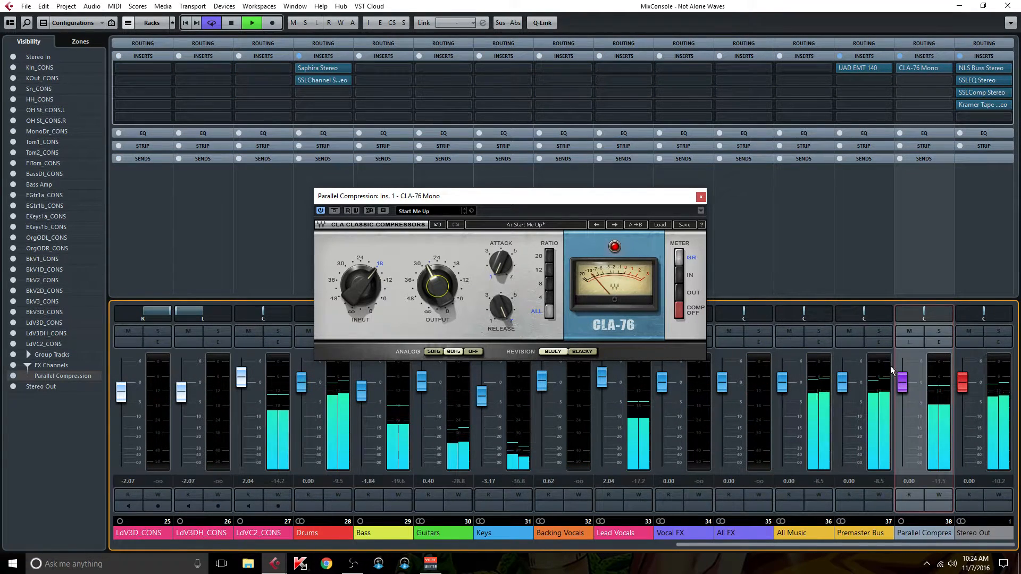
pyautogui.click(937, 342)
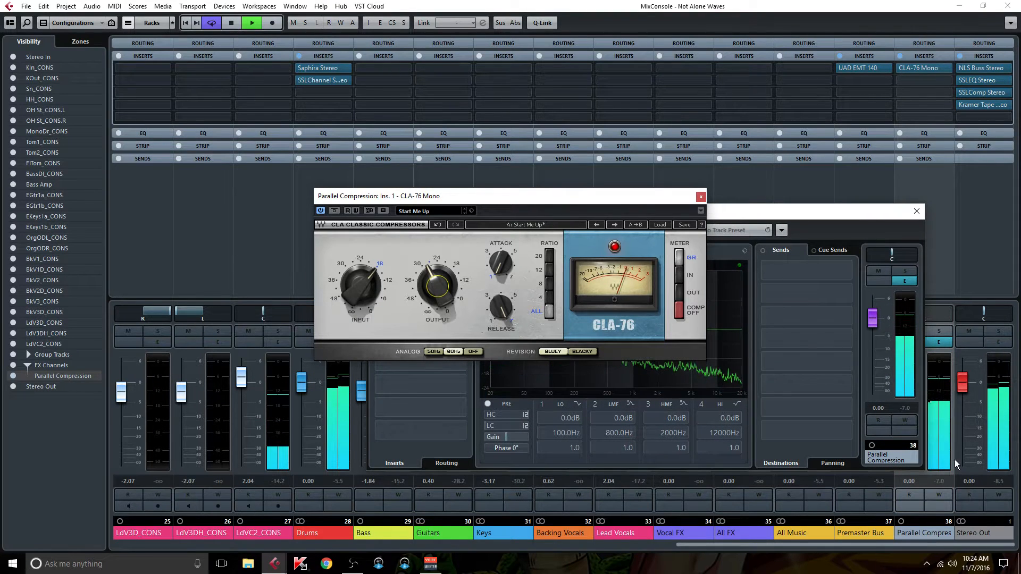
# Step: Lower the Parallel Compression fader to -16.9 dB and briefly mute the channel to compare the sound
pyautogui.moveTo(873, 319); pyautogui.dragTo(878, 365)
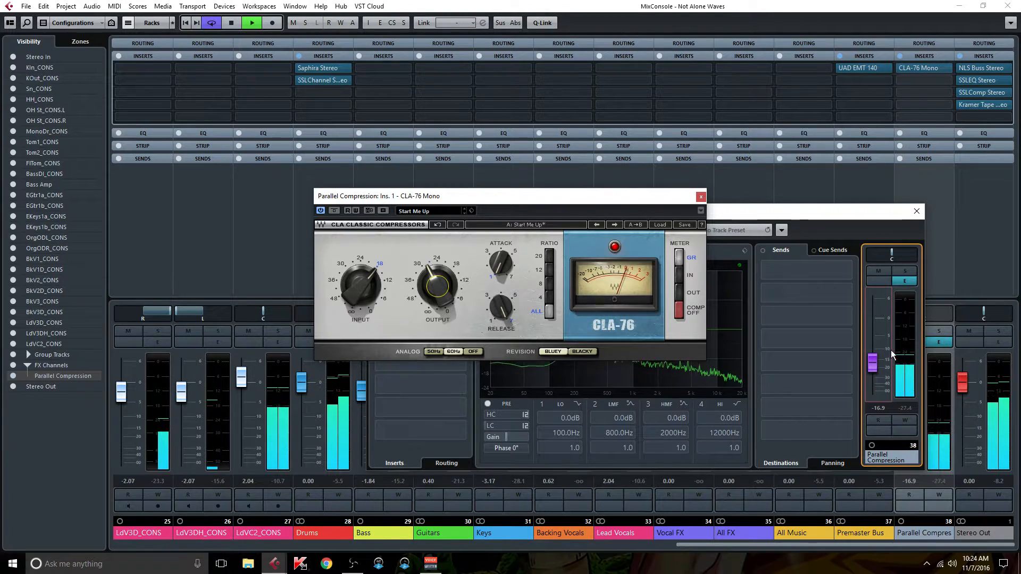
pyautogui.click(882, 269)
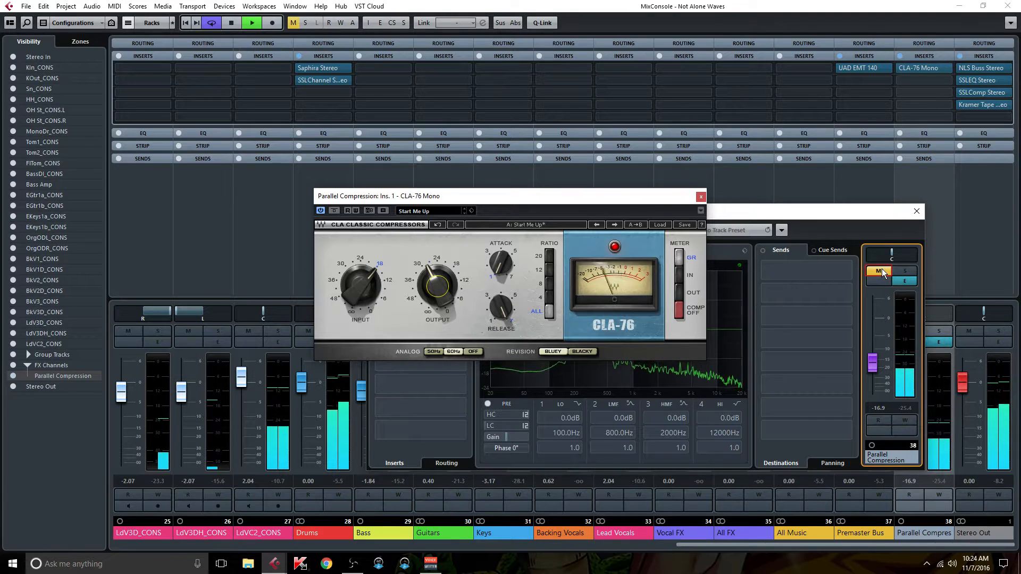
pyautogui.click(882, 269)
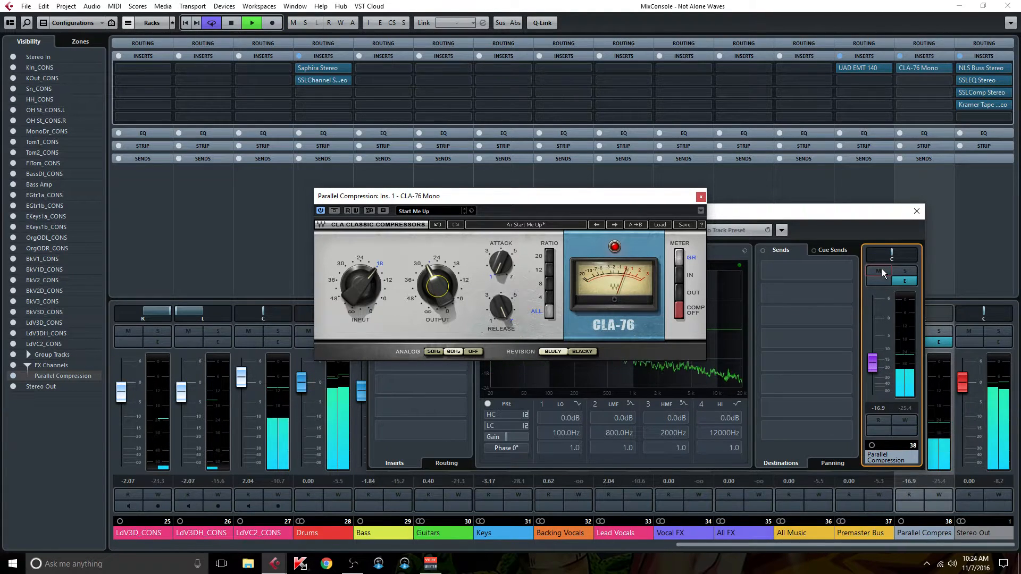
# Step: Close the CLA-76 and channel settings windows and colour the Parallel Compression channel purple
pyautogui.click(701, 196)
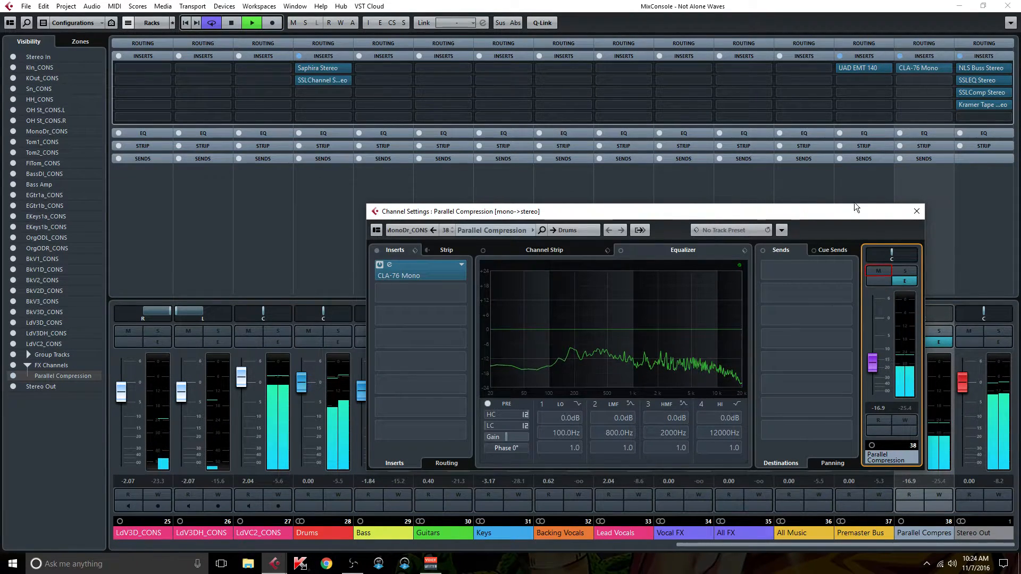
pyautogui.click(917, 212)
pyautogui.click(948, 534)
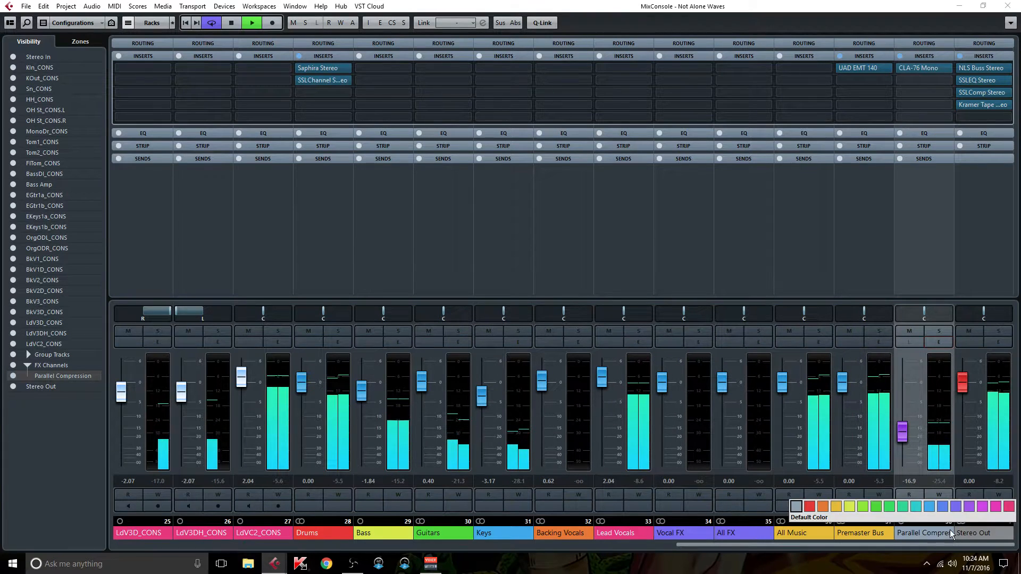
pyautogui.click(819, 516)
# Step: Expand the sends racks and start adding an FX channel to Sn_CONS's first send
pyautogui.moveTo(747, 545); pyautogui.dragTo(184, 568)
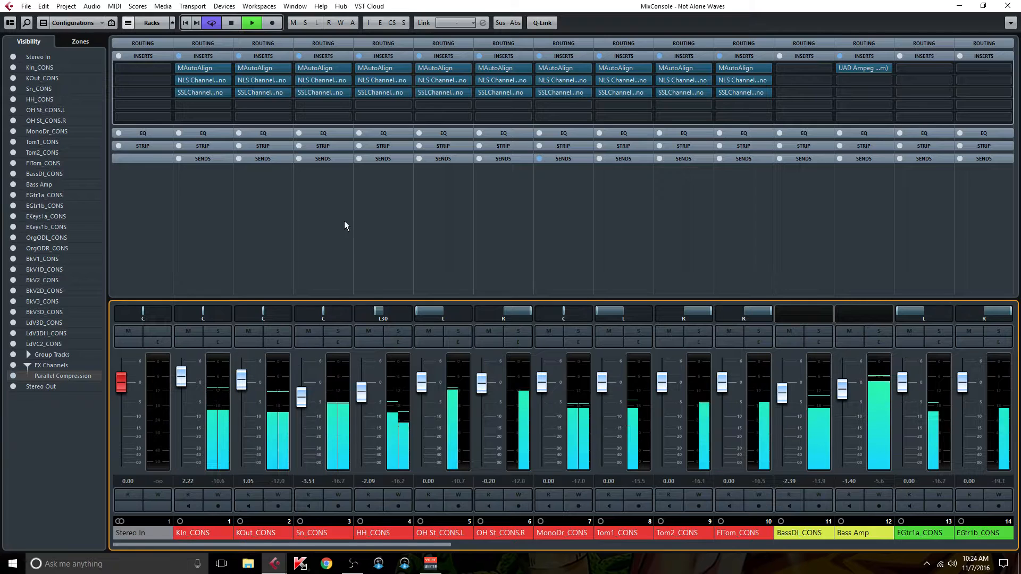
pyautogui.click(330, 158)
pyautogui.click(333, 159)
pyautogui.click(334, 160)
pyautogui.rightClick(334, 170)
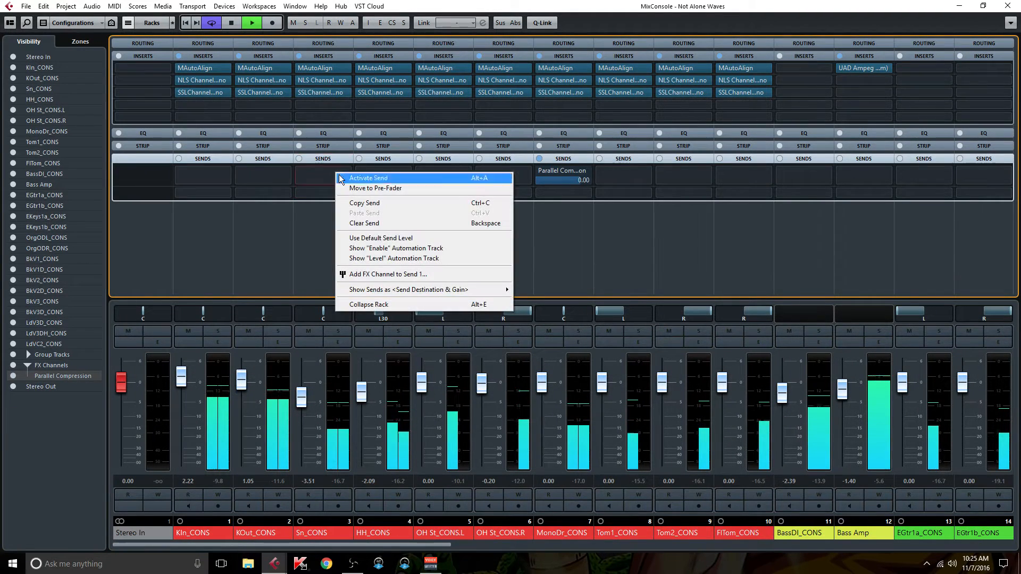
pyautogui.click(383, 274)
# Step: Route the new FX channel's output to All FX and enter Snae Verb as the track name
pyautogui.click(534, 288)
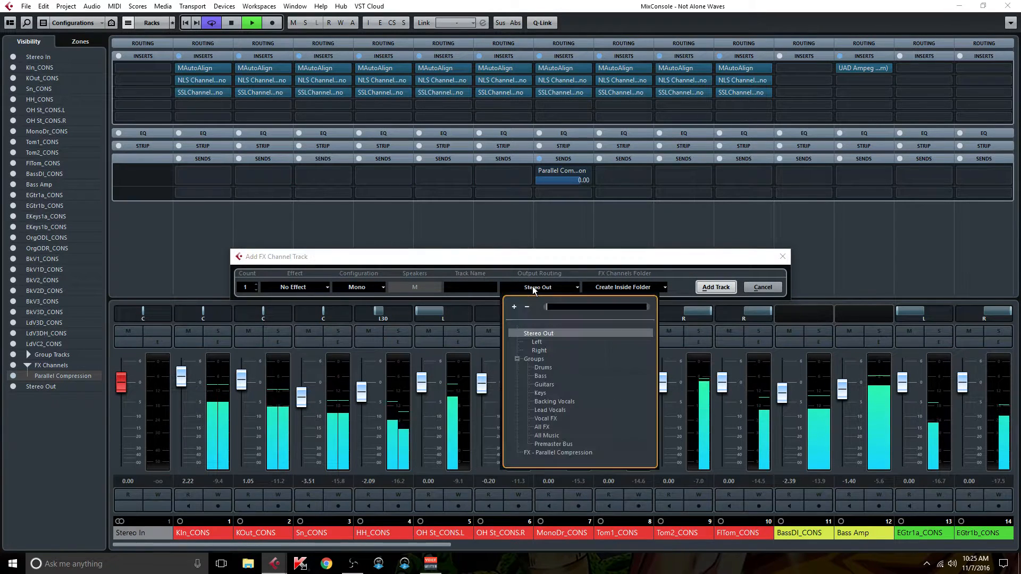
pyautogui.click(544, 427)
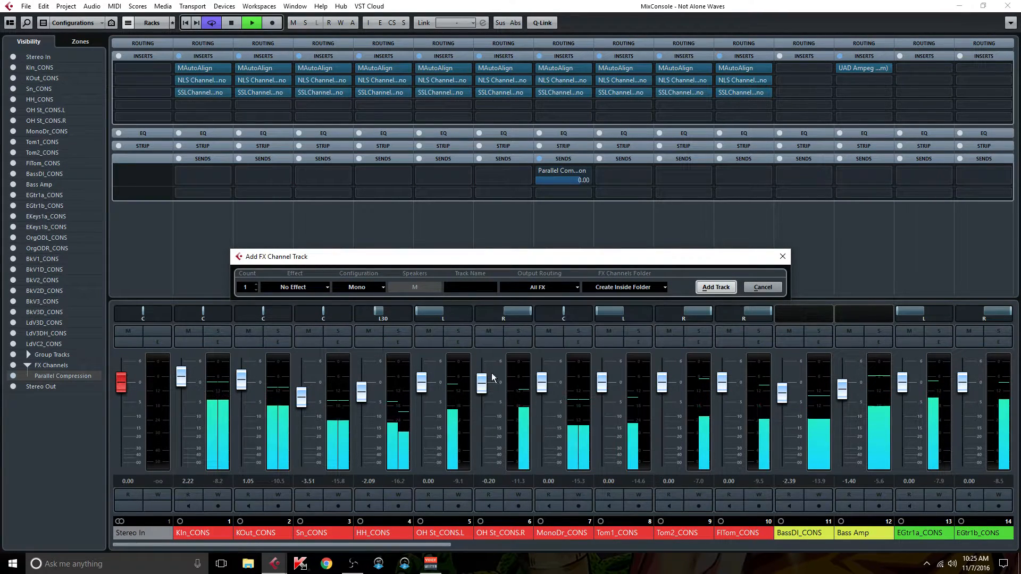
pyautogui.click(454, 288)
pyautogui.write('Snae Verb')
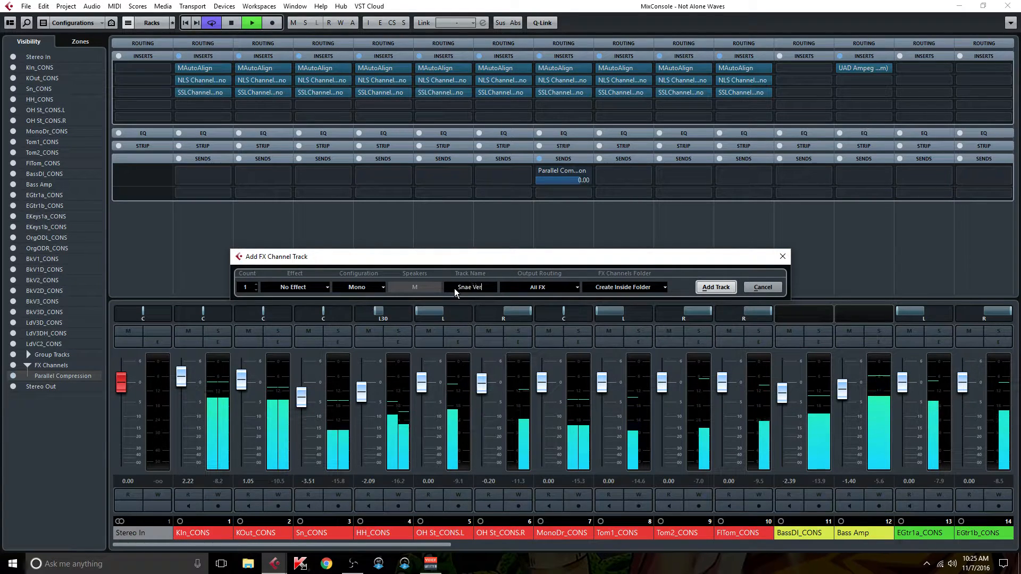
# Step: Choose the UAD reverb EMT 140(m) as the new FX channel's effect
pyautogui.click(307, 285)
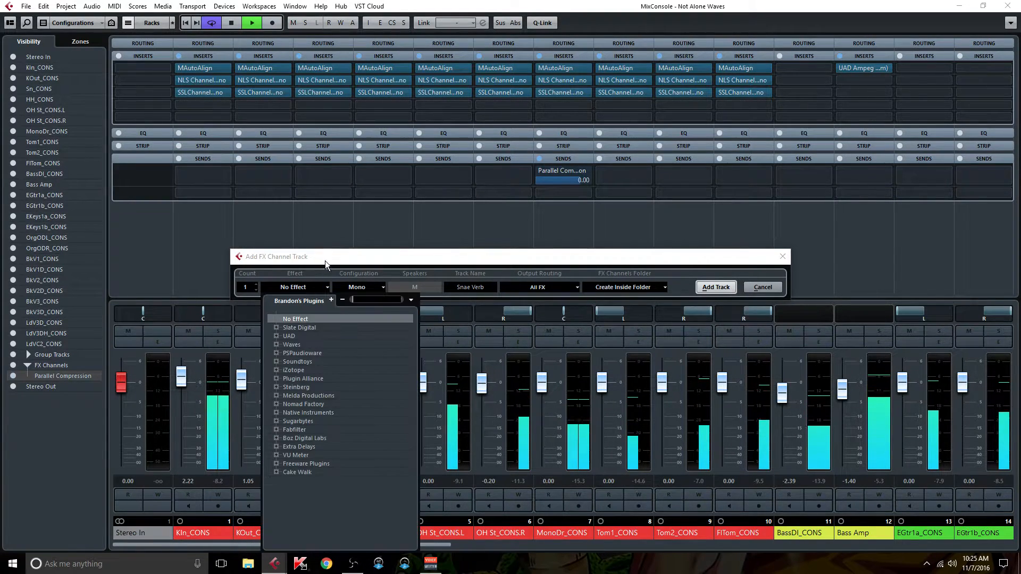
pyautogui.click(276, 336)
pyautogui.click(287, 362)
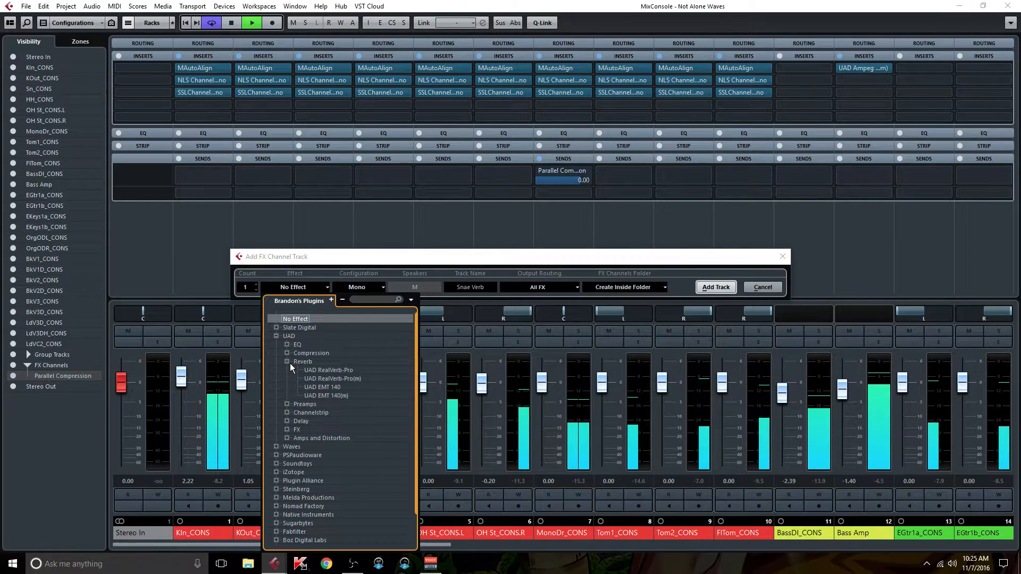
pyautogui.click(337, 397)
# Step: Correct the track name to Snare Verb and add the FX channel
pyautogui.click(466, 288)
pyautogui.click(465, 288)
pyautogui.write('r')
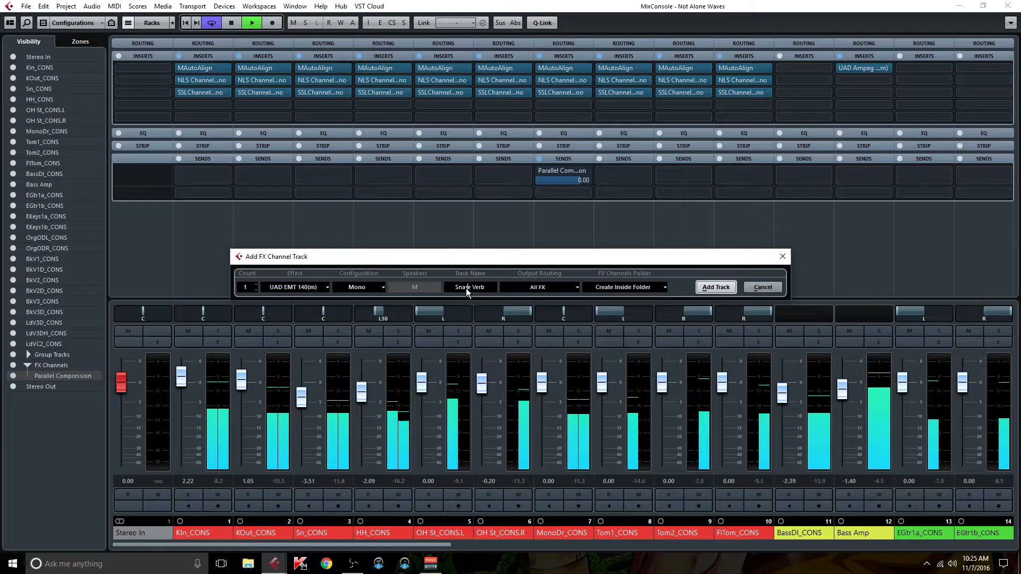
pyautogui.press('Return')
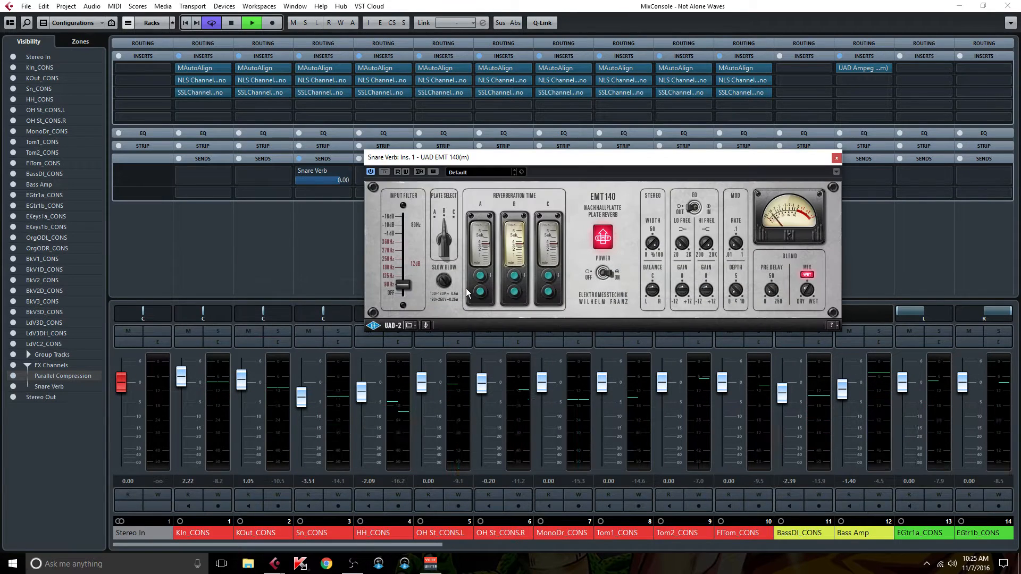
# Step: Select plate C on the EMT 140, raise the input filter frequency, and close the plug-in
pyautogui.click(556, 249)
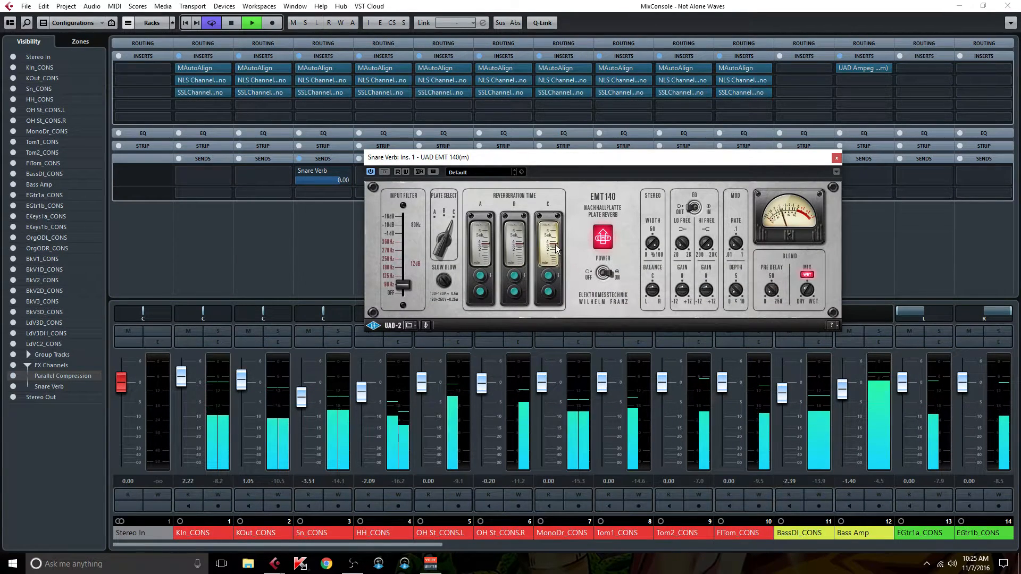
pyautogui.moveTo(403, 285); pyautogui.dragTo(405, 243)
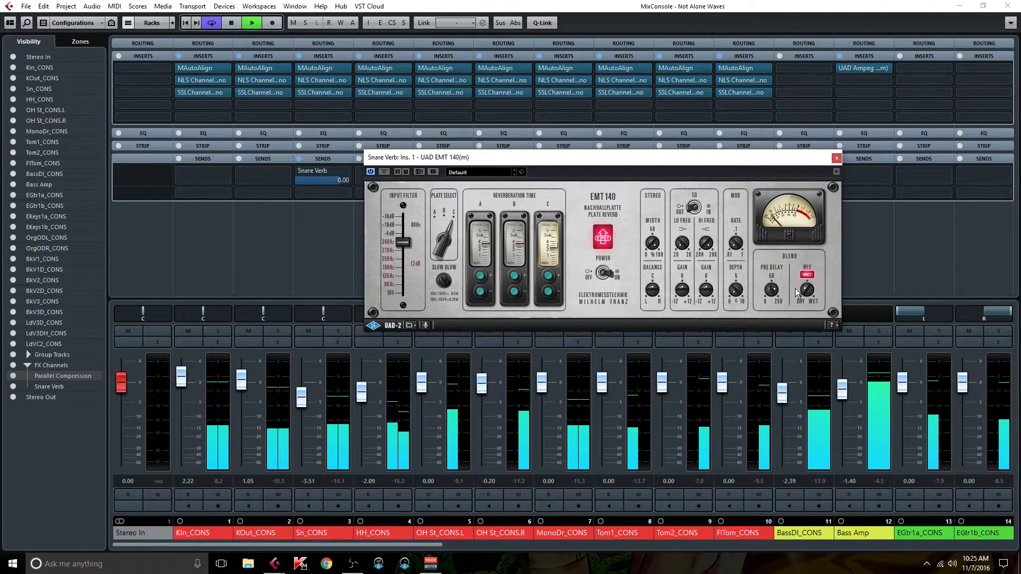
pyautogui.click(837, 158)
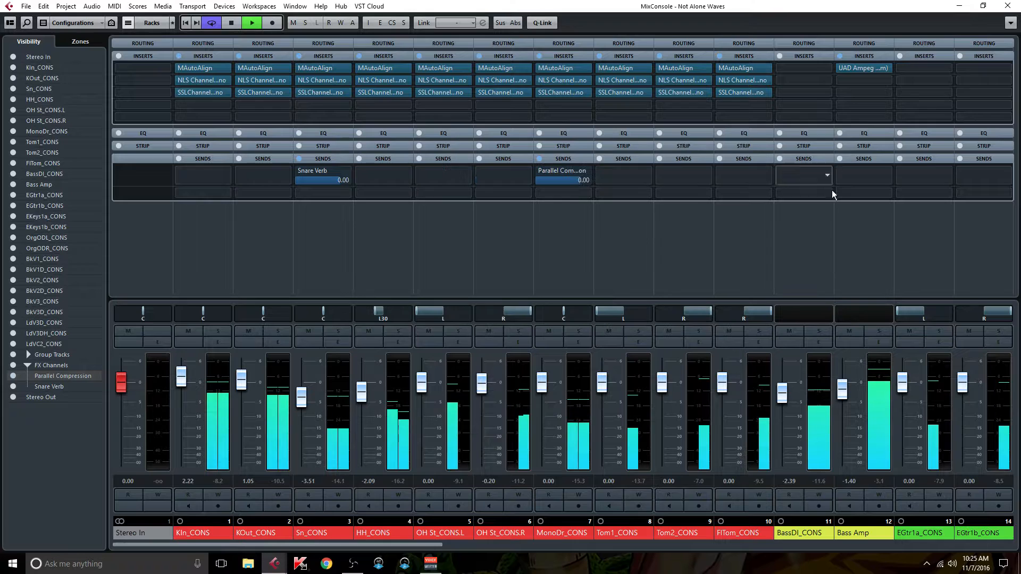
# Step: Colour the Snare Verb channel purple
pyautogui.moveTo(379, 545); pyautogui.dragTo(1005, 547)
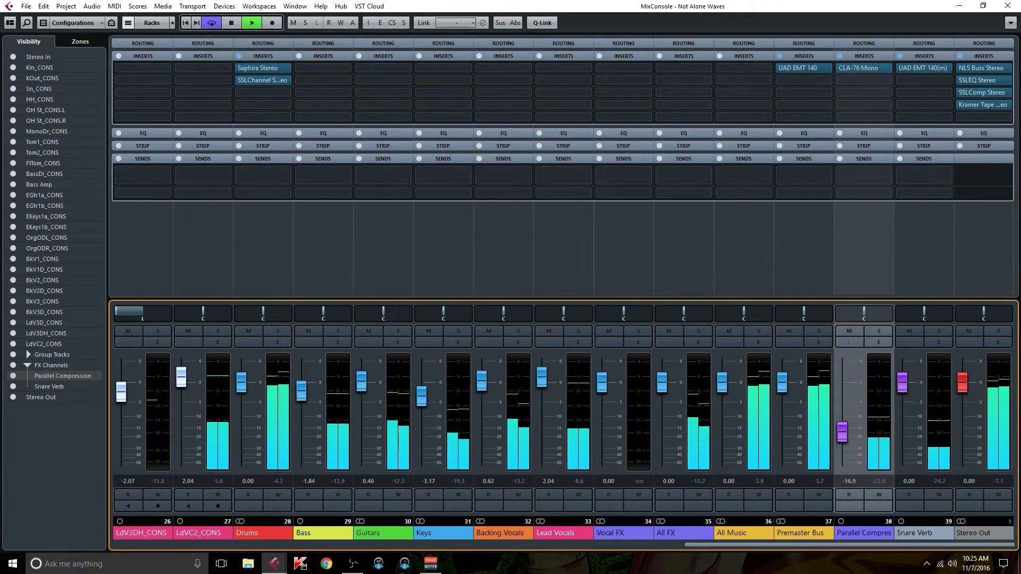
pyautogui.click(949, 532)
pyautogui.click(950, 528)
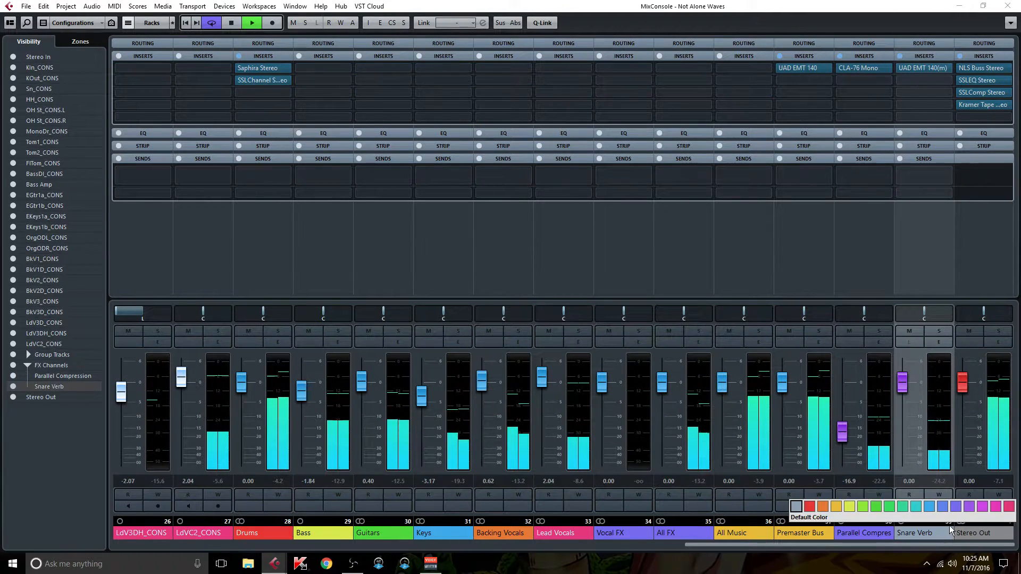
pyautogui.click(955, 506)
pyautogui.rightClick(944, 338)
pyautogui.click(942, 347)
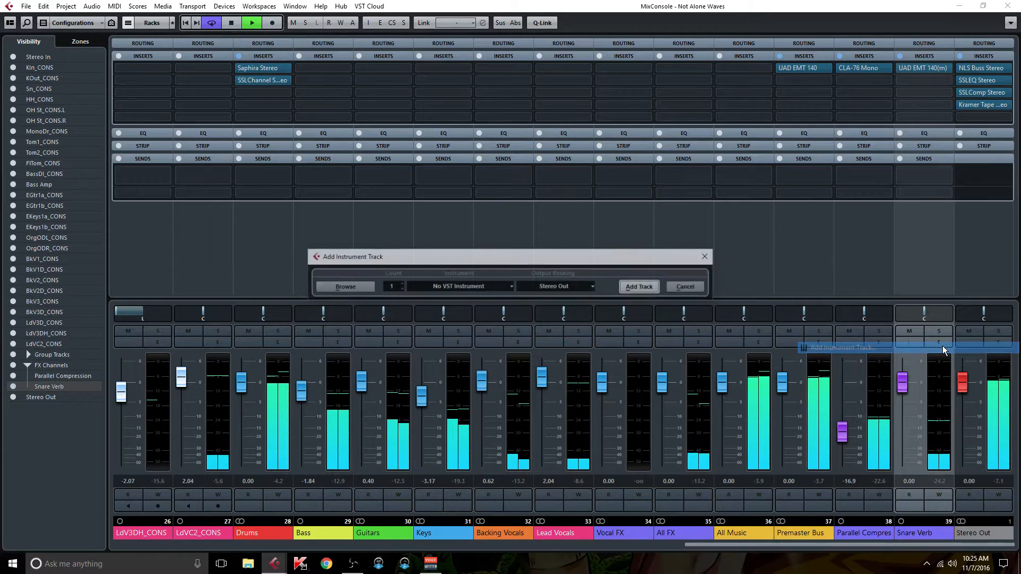
pyautogui.press('Escape')
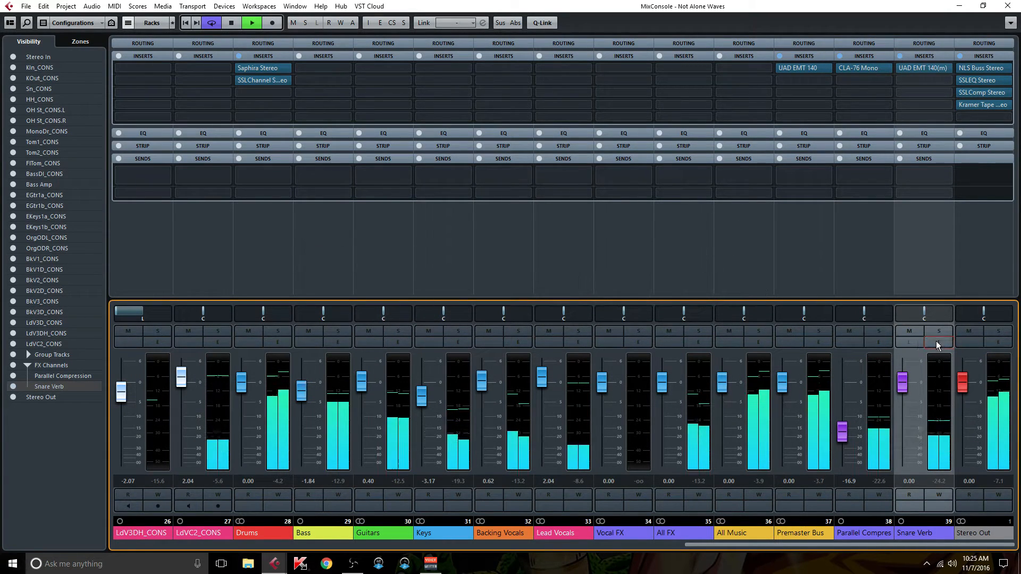
pyautogui.click(938, 343)
pyautogui.click(488, 426)
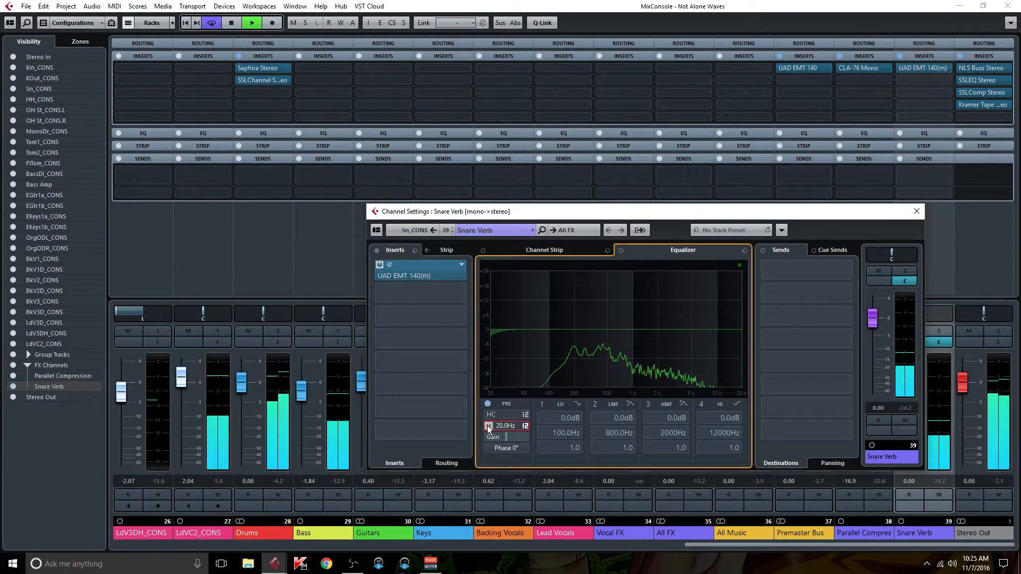
pyautogui.click(488, 415)
pyautogui.click(524, 414)
pyautogui.click(556, 421)
pyautogui.click(525, 426)
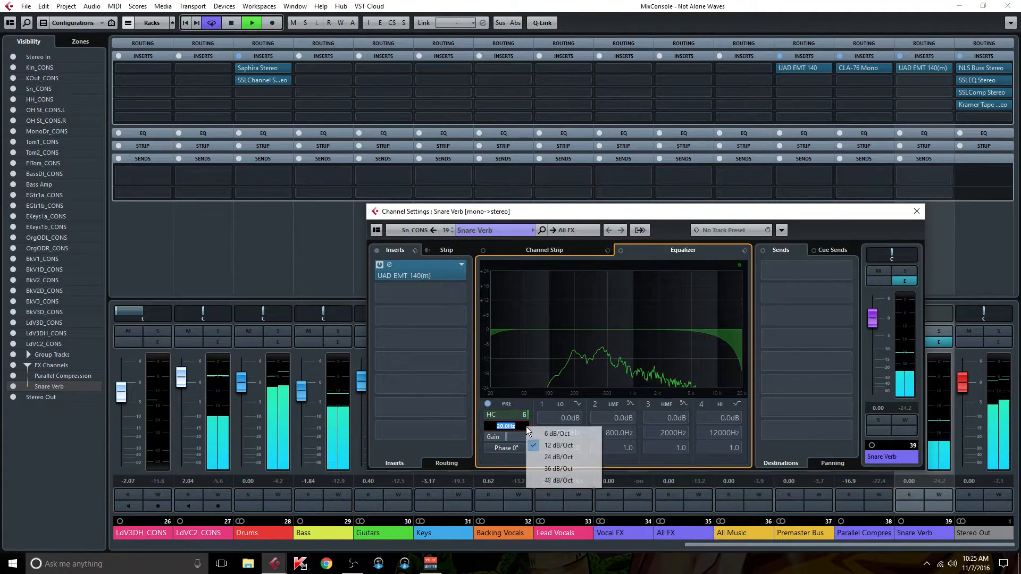
pyautogui.click(541, 433)
# Step: Lower the high-cut frequency and set the low-cut frequency to 250 Hz in Snare Verb's EQ
pyautogui.click(519, 413)
pyautogui.click(509, 416)
pyautogui.moveTo(514, 415); pyautogui.dragTo(497, 418)
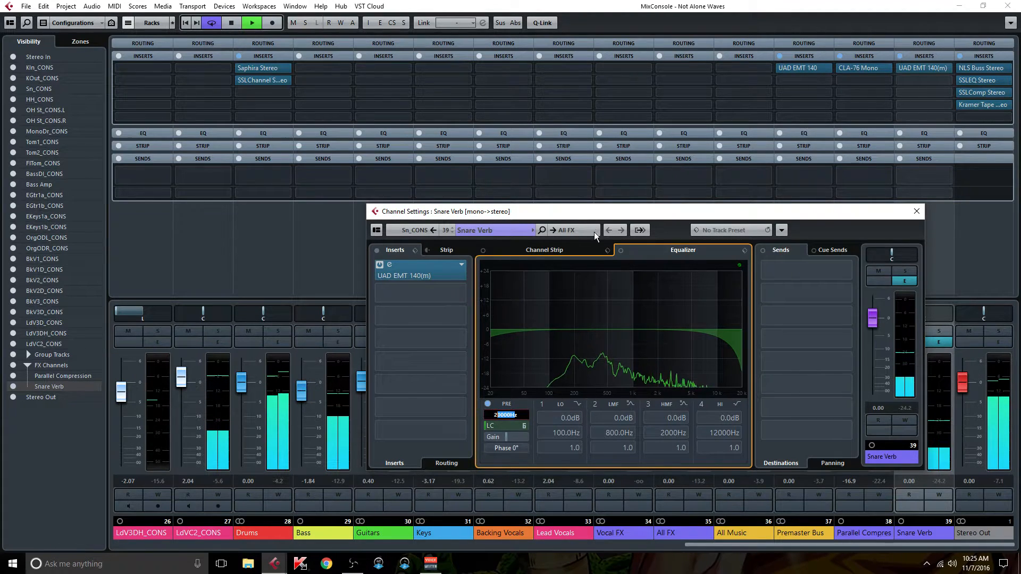
pyautogui.click(489, 427)
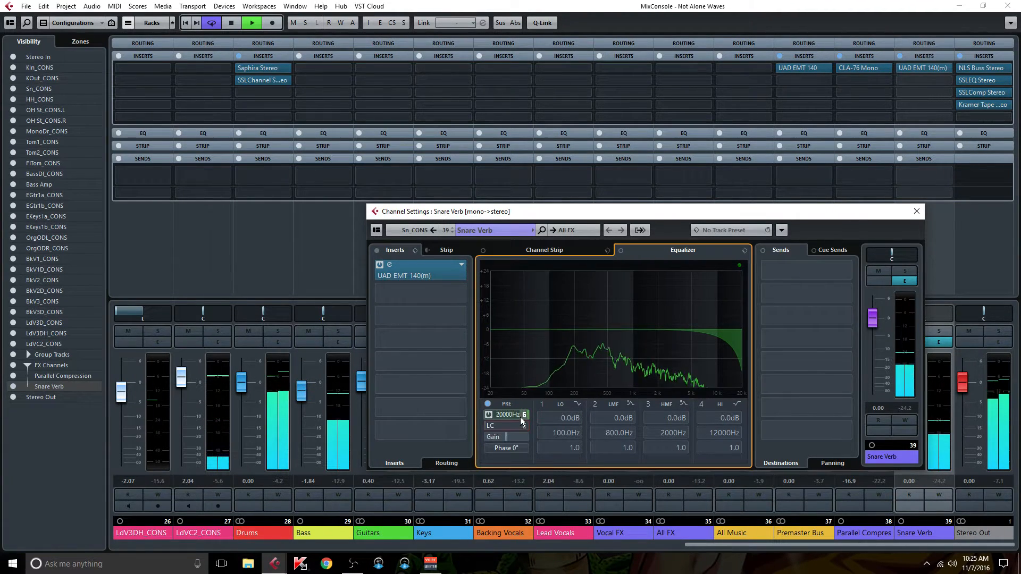
pyautogui.moveTo(512, 415)
pyautogui.mouseDown()
pyautogui.moveTo(472, 421)
pyautogui.moveTo(525, 429)
pyautogui.mouseUp()
pyautogui.doubleClick(510, 427)
pyautogui.write('250')
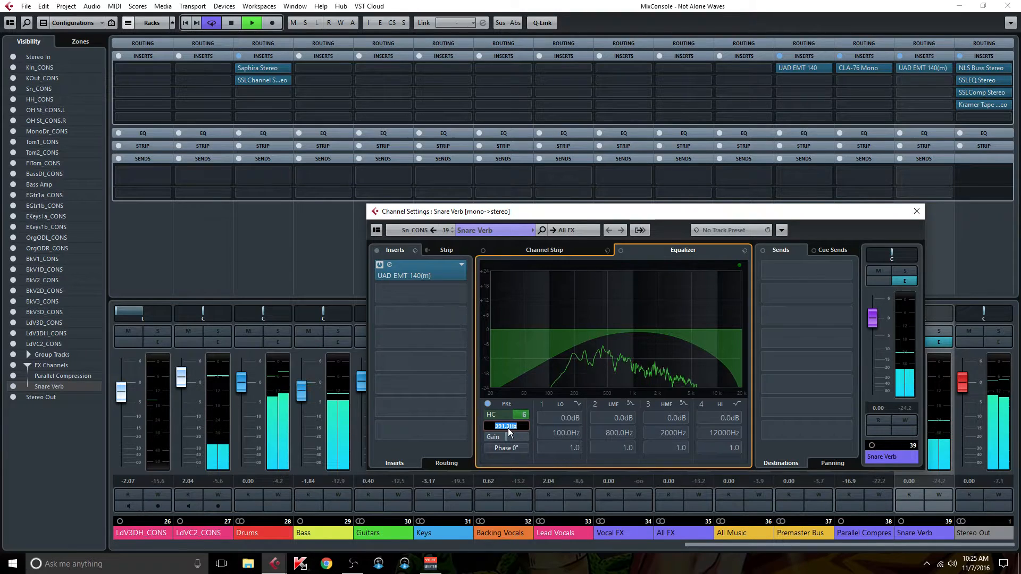
pyautogui.press('Return')
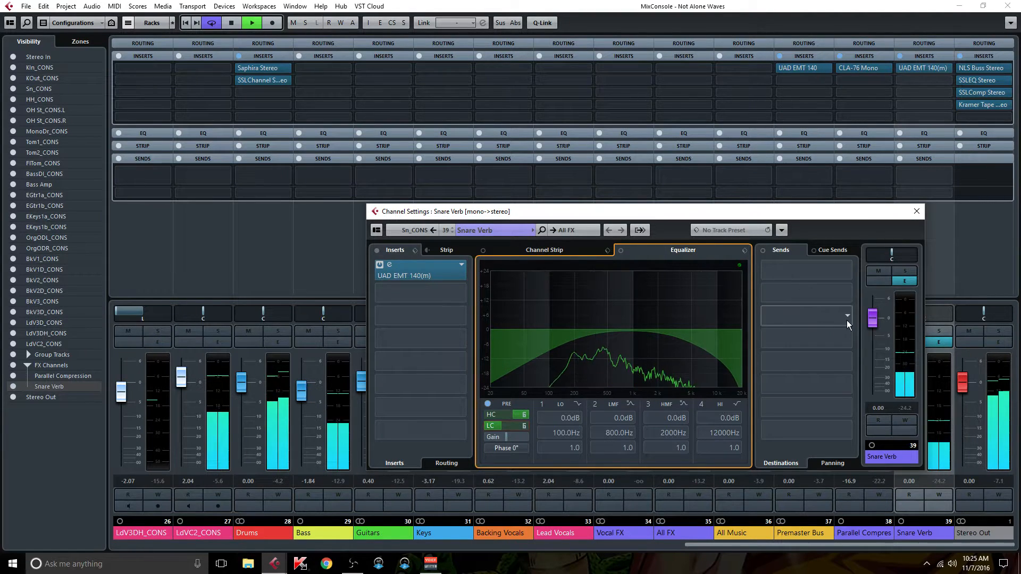
# Step: Lower the Snare Verb level to about -9.55 dB and close its channel settings
pyautogui.moveTo(873, 318); pyautogui.dragTo(880, 351)
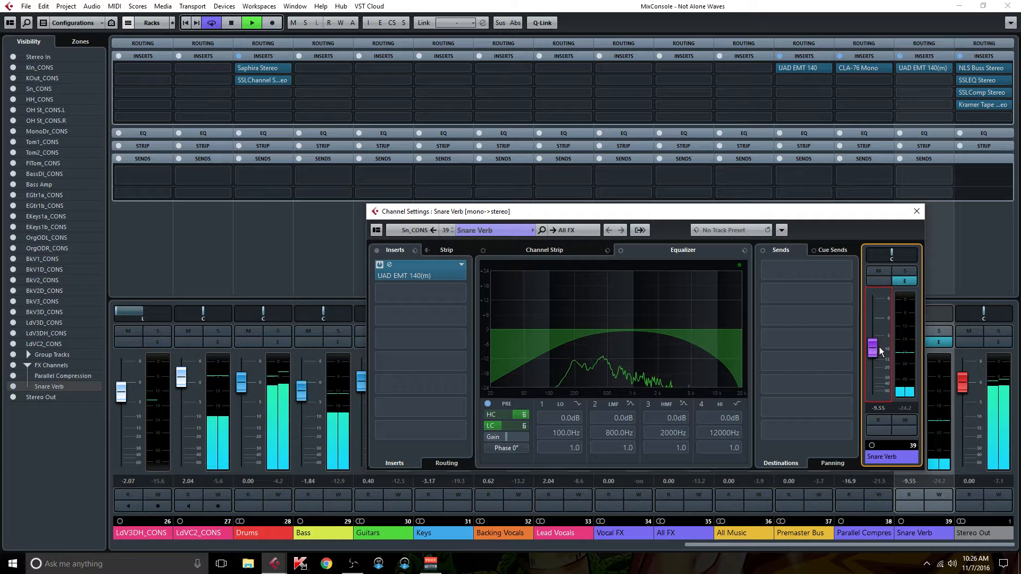
pyautogui.click(916, 211)
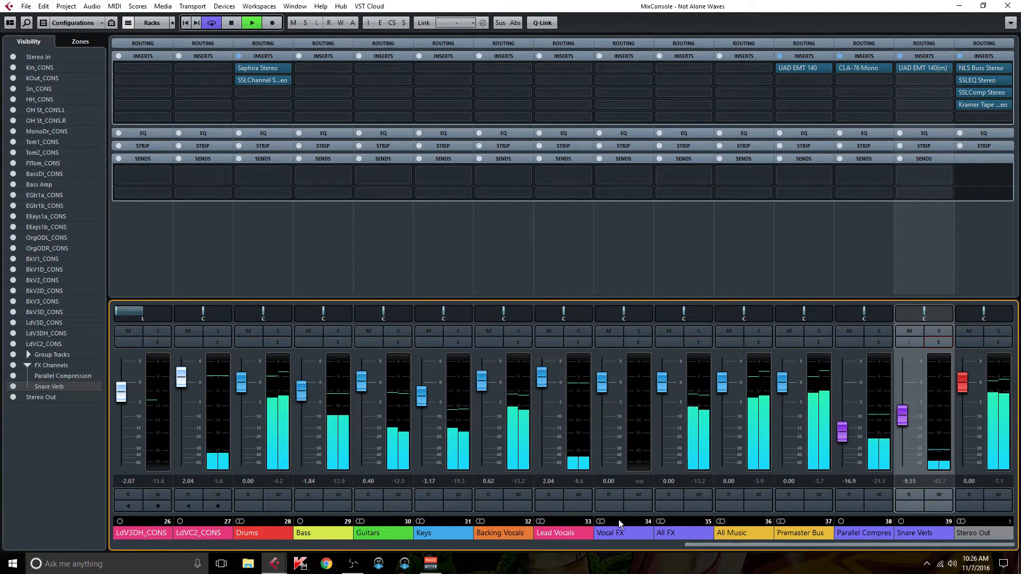
# Step: Solo the Drums group and compare its sound with all inserts bypassed and active
pyautogui.click(275, 333)
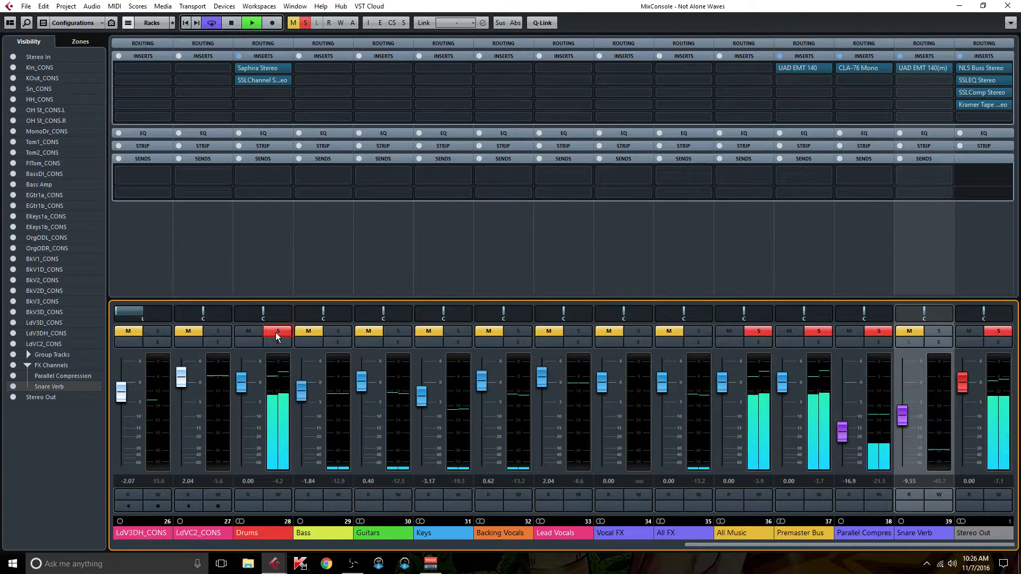
pyautogui.press('b')
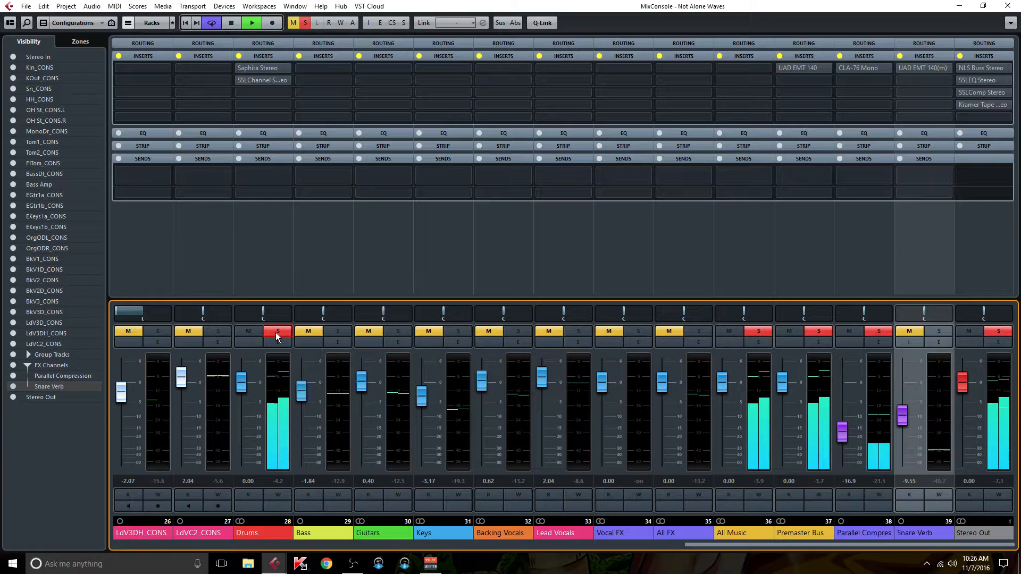
pyautogui.press('b')
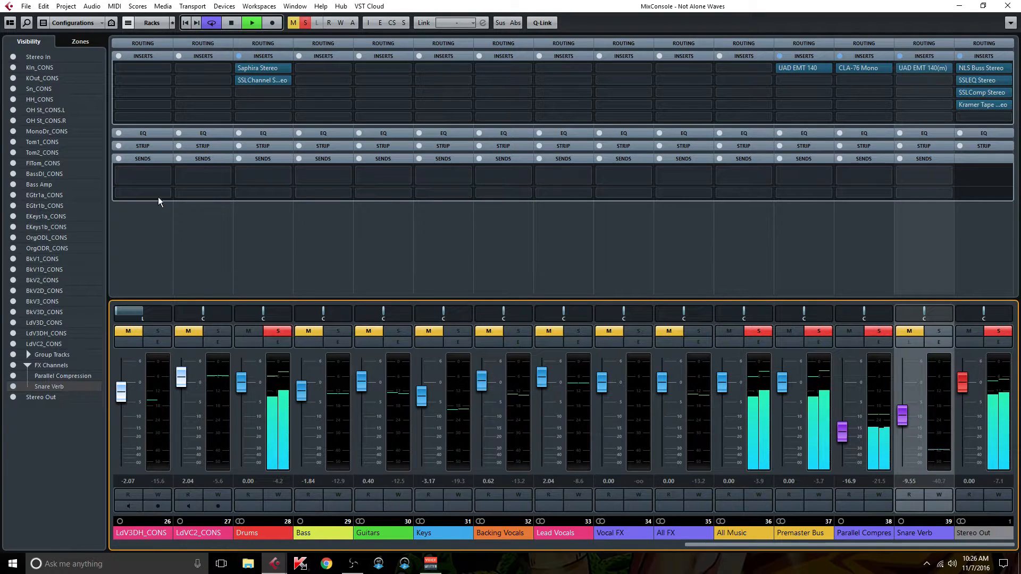
# Step: Lower the output fader of the Drums group's SSLChannel and check the level against bypassed inserts
pyautogui.click(250, 81)
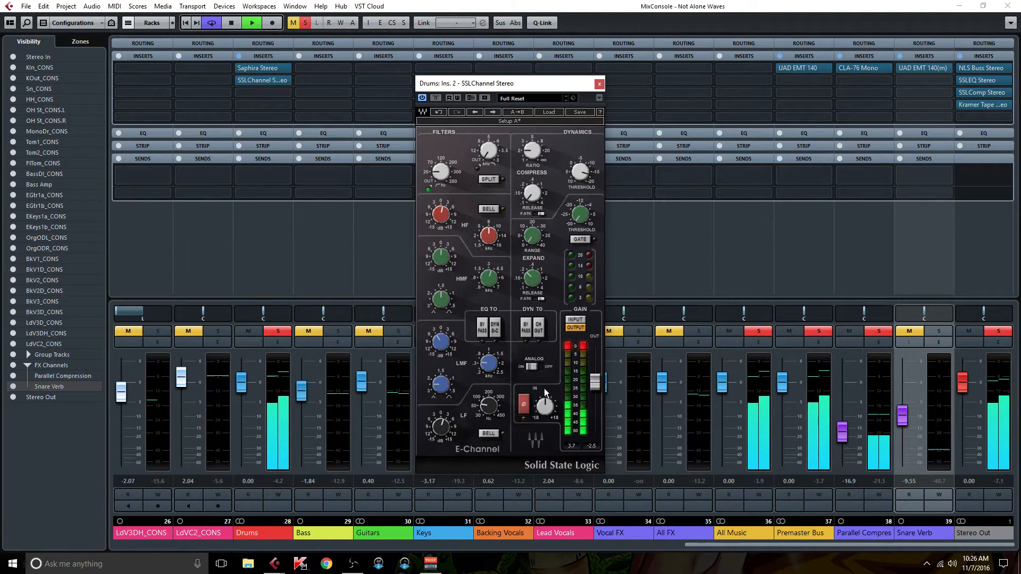
pyautogui.moveTo(595, 379); pyautogui.dragTo(595, 383)
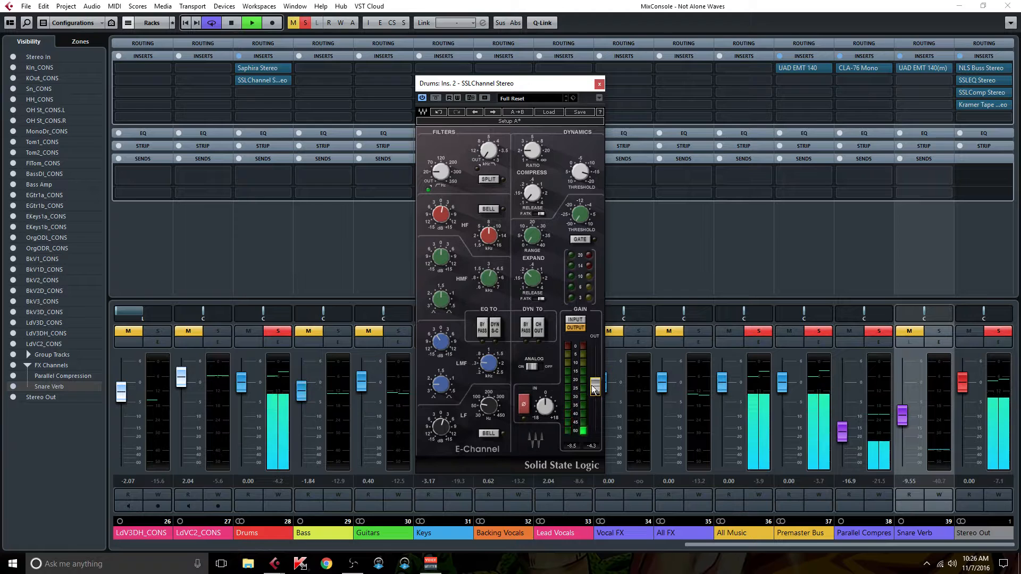
pyautogui.press('b')
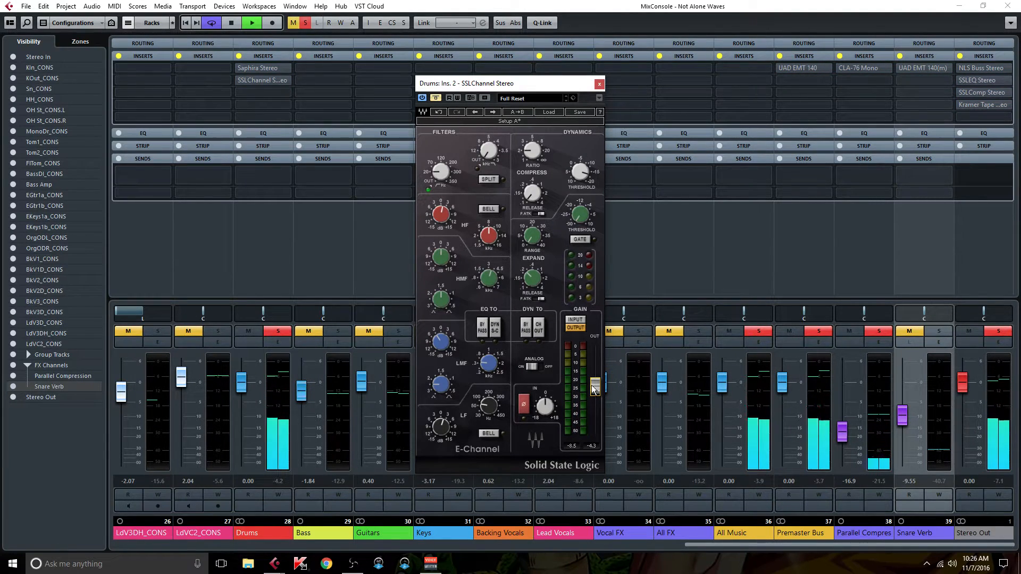
pyautogui.press('b')
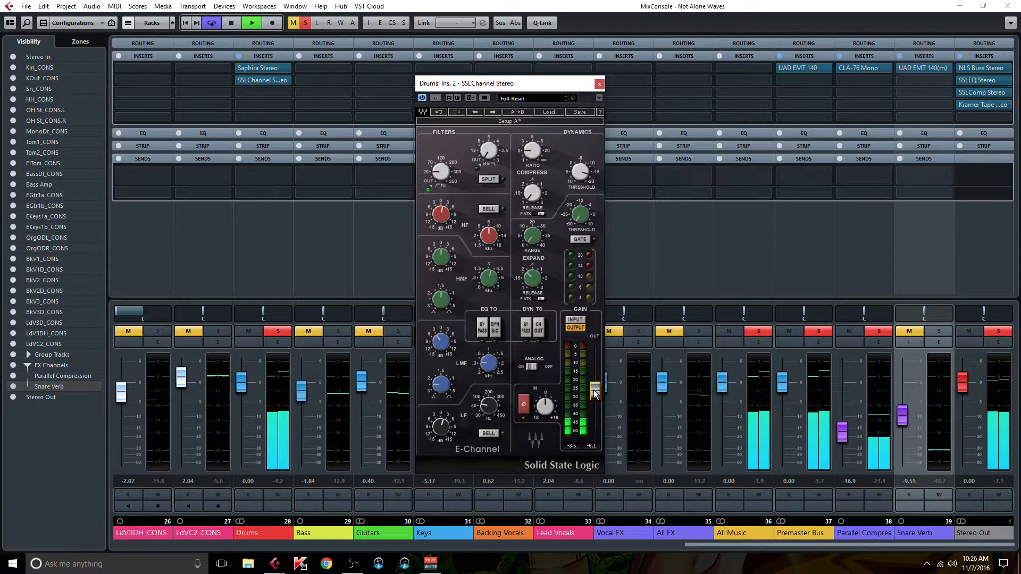
# Step: Compare the soloed drums repeatedly with all inserts bypassed and active
pyautogui.press('b')
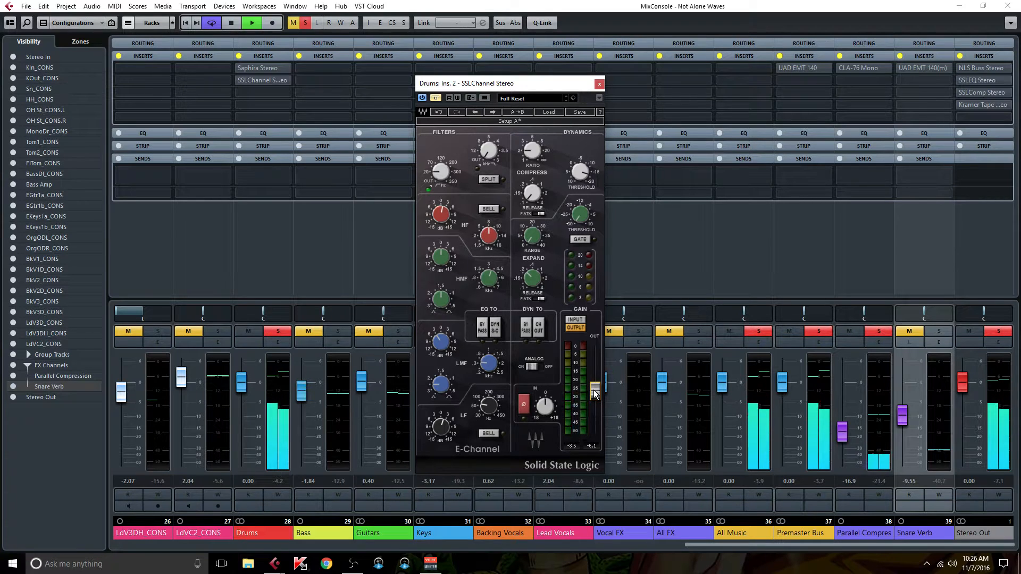
pyautogui.press('b')
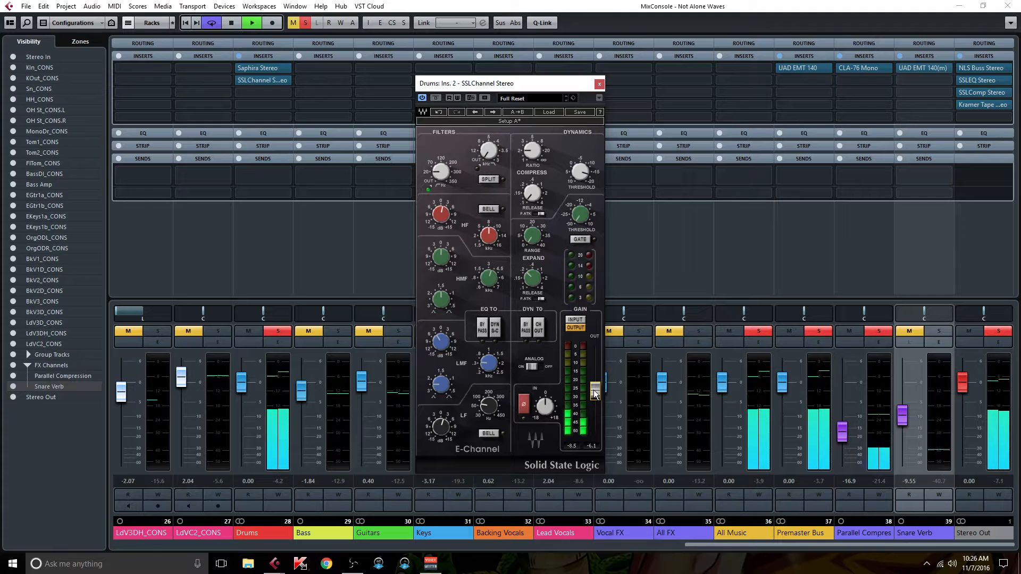
pyautogui.press('b')
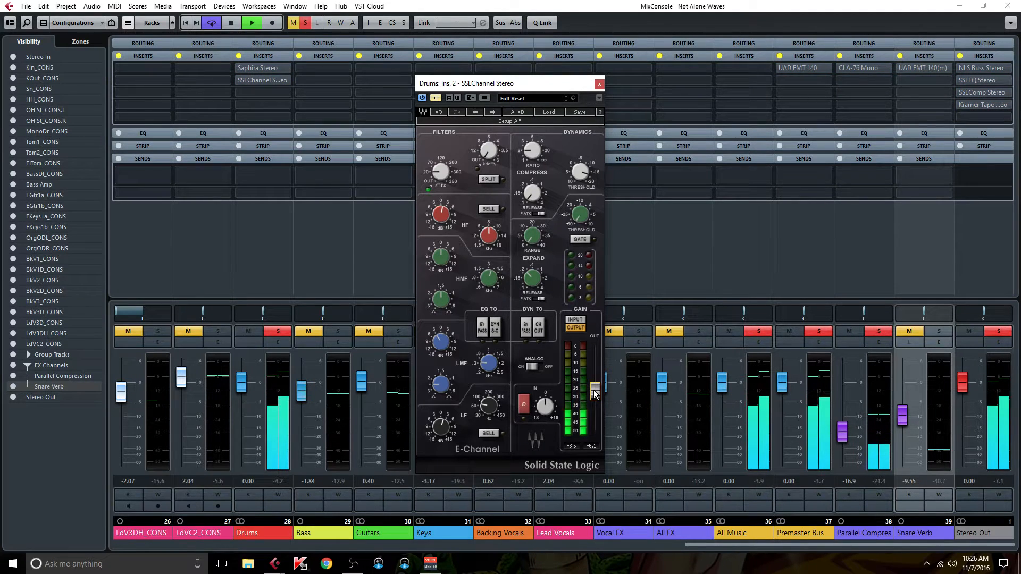
pyautogui.press('b')
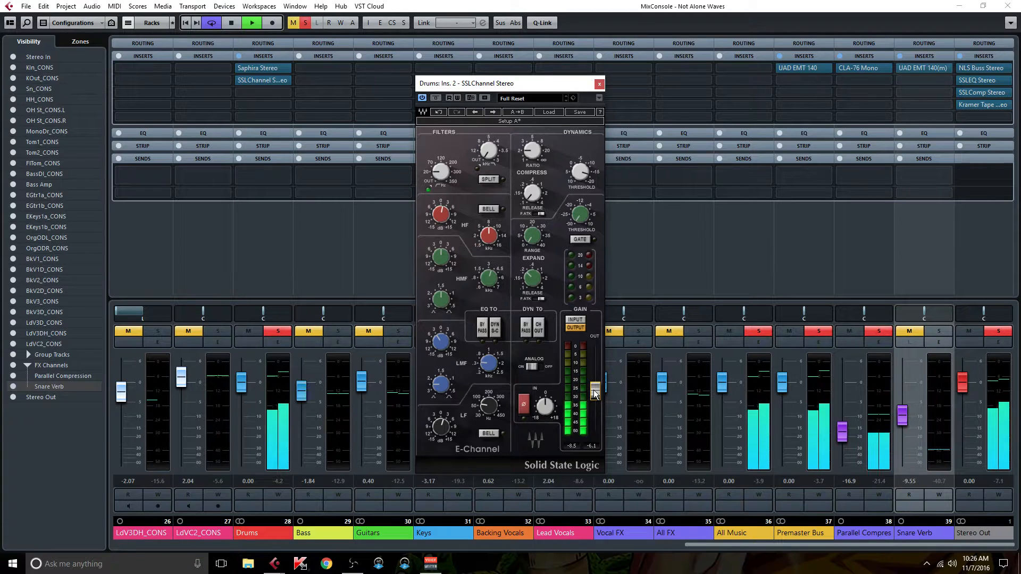
pyautogui.press('b')
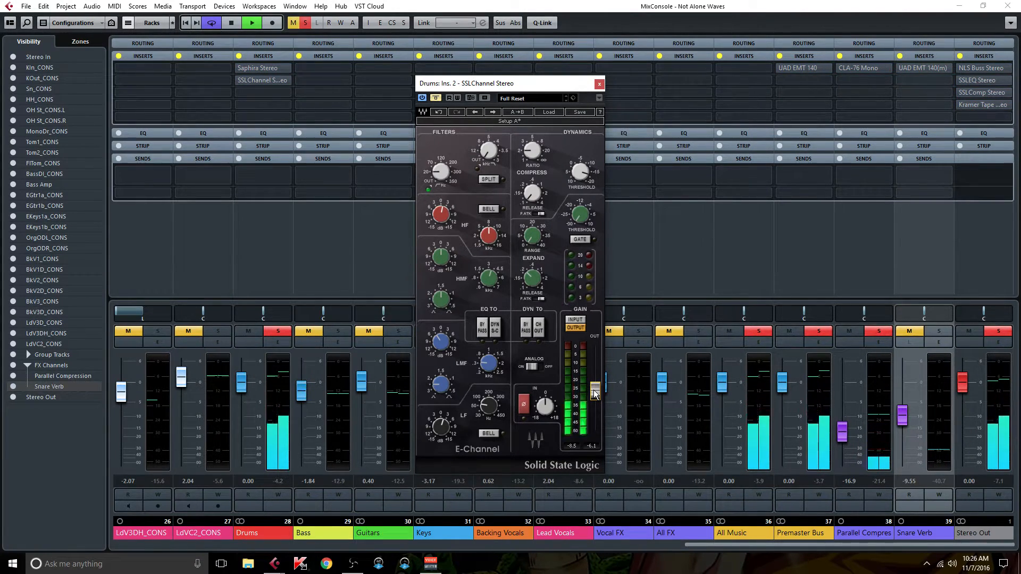
pyautogui.press('b')
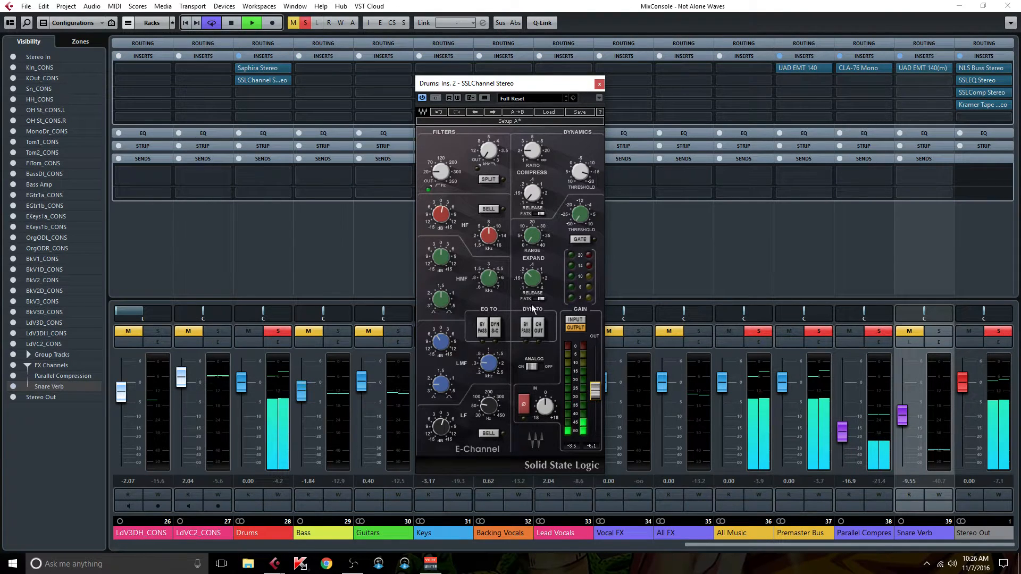
# Step: Switch the Drums SSLChannel's EQ to the dynamics side-chain and compare the sound with all inserts bypassed
pyautogui.click(495, 325)
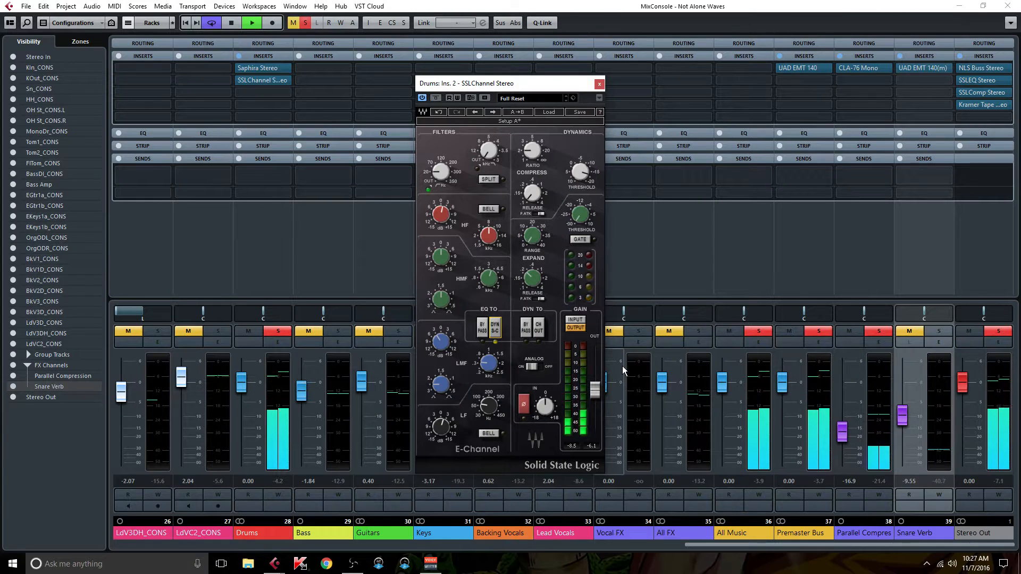
pyautogui.press('b')
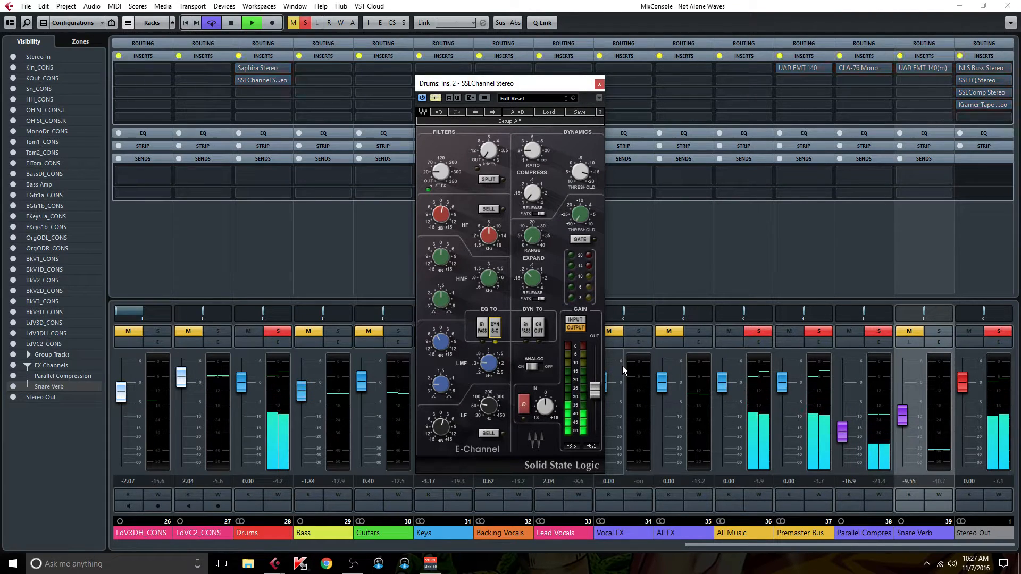
pyautogui.press('b')
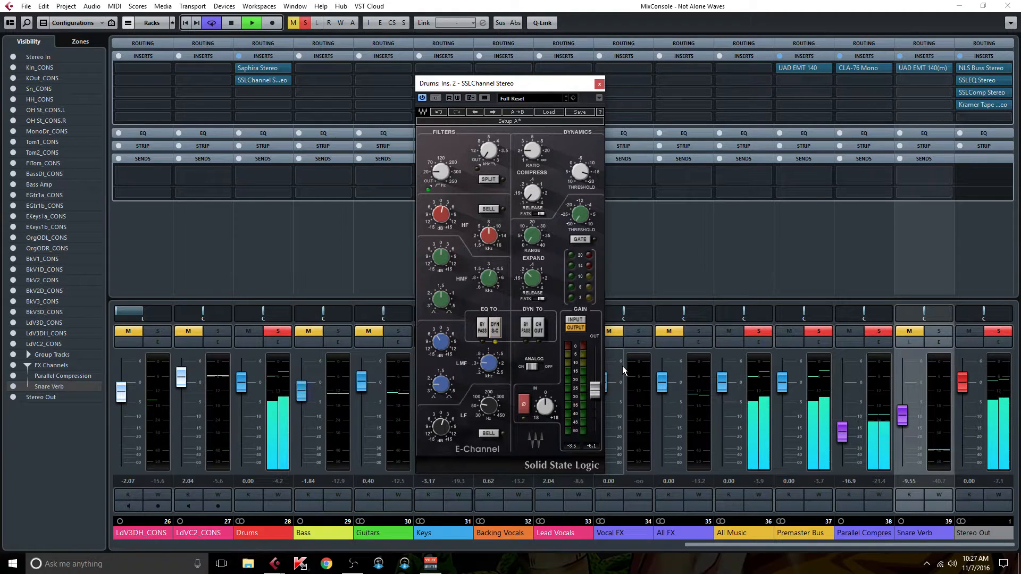
# Step: Clear all mutes and solos, compare the full mix with inserts bypassed and active, and close the SSLChannel plug-in
pyautogui.click(293, 23)
pyautogui.click(305, 23)
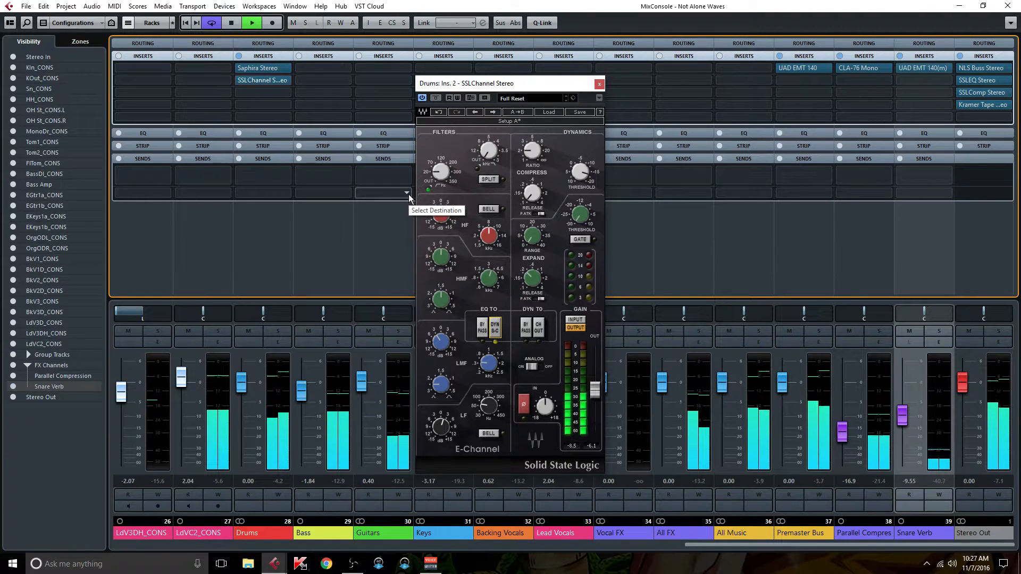
pyautogui.press('i')
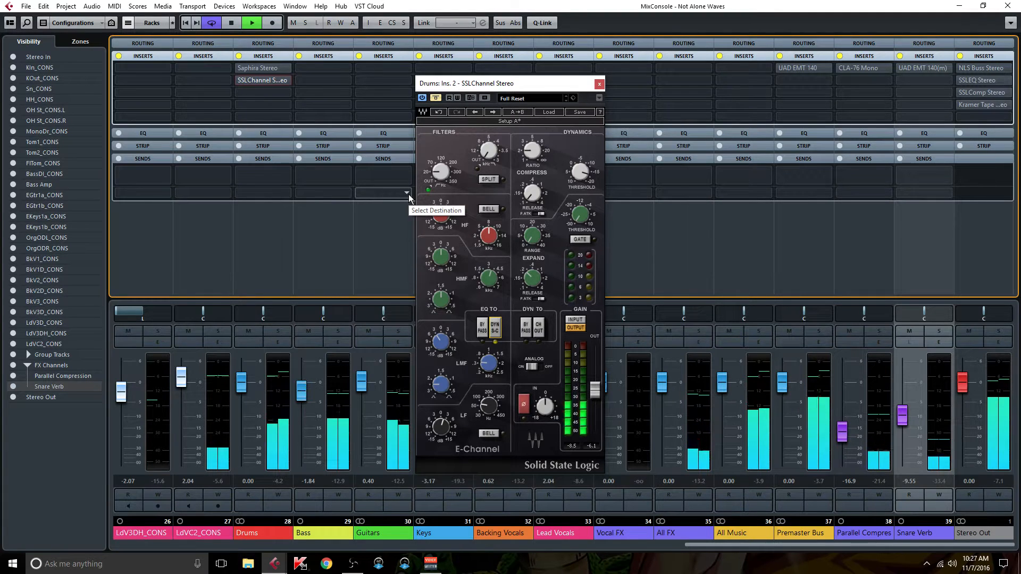
pyautogui.press('i')
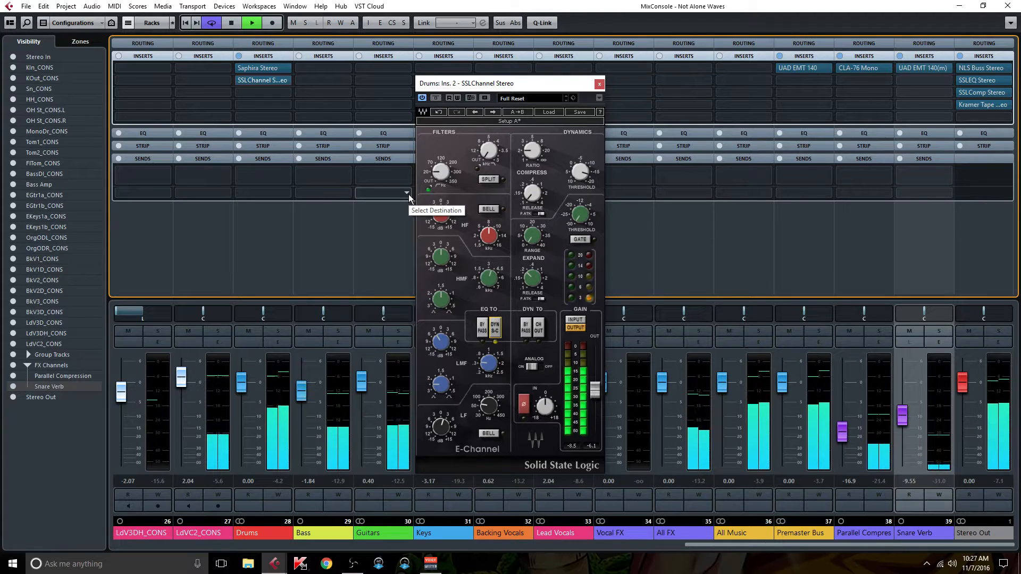
pyautogui.press('i')
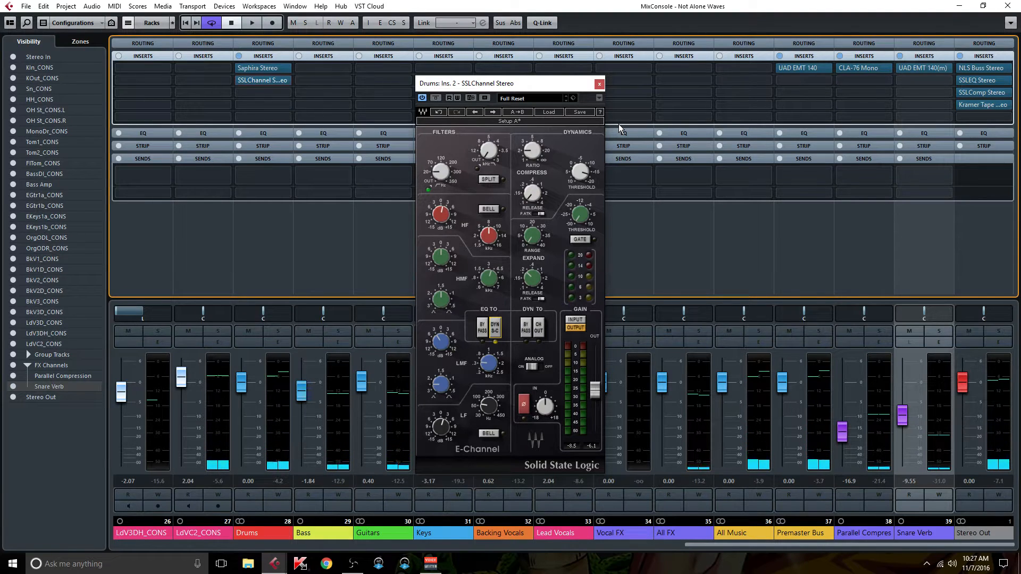
pyautogui.click(599, 83)
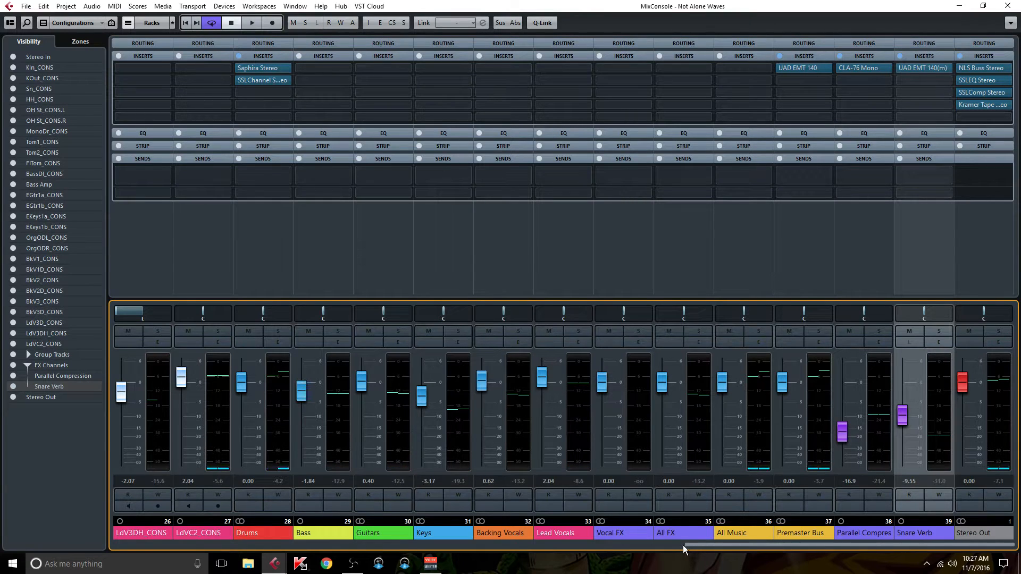
# Step: Review the Edge and Warmth EQ curves in the Drums group's Saphira plug-in, and close it
pyautogui.moveTo(697, 545); pyautogui.dragTo(593, 547)
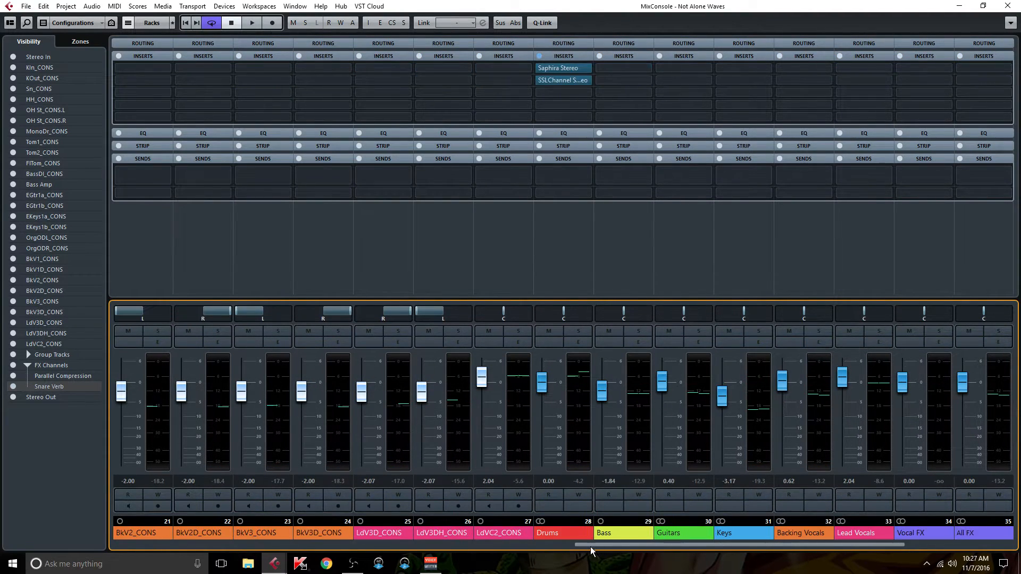
pyautogui.click(571, 213)
pyautogui.click(573, 65)
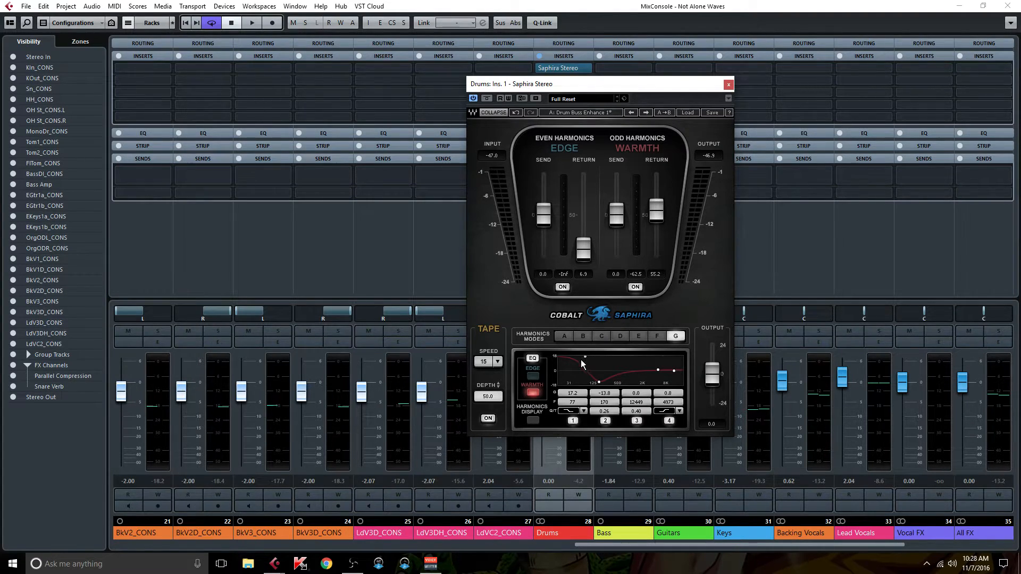
pyautogui.click(534, 376)
pyautogui.click(533, 393)
pyautogui.click(728, 84)
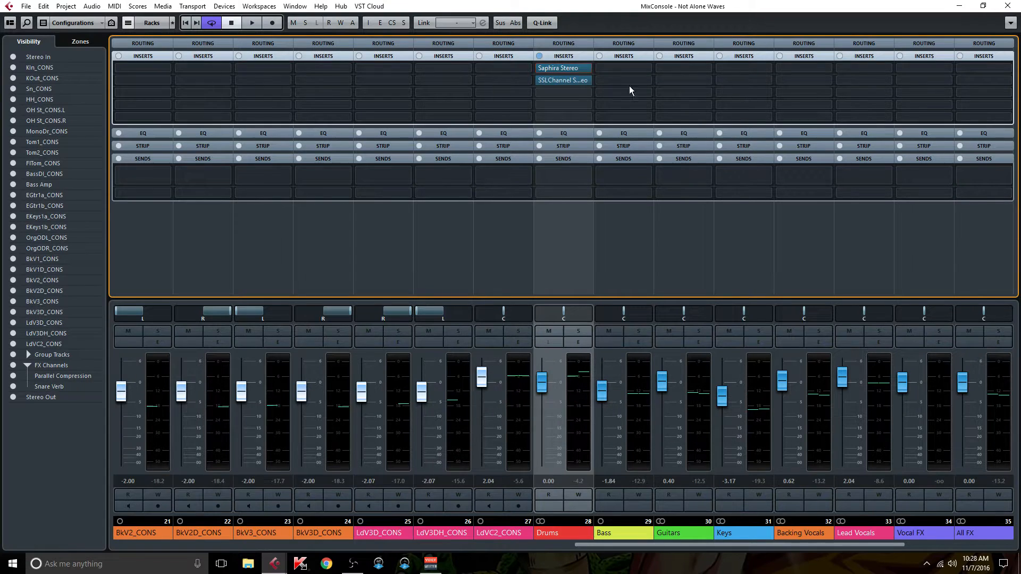
# Step: Review the filter, LF and LMF settings in the Drums group's SSLChannel, and close the plug-in
pyautogui.click(567, 80)
pyautogui.moveTo(547, 85); pyautogui.dragTo(555, 65)
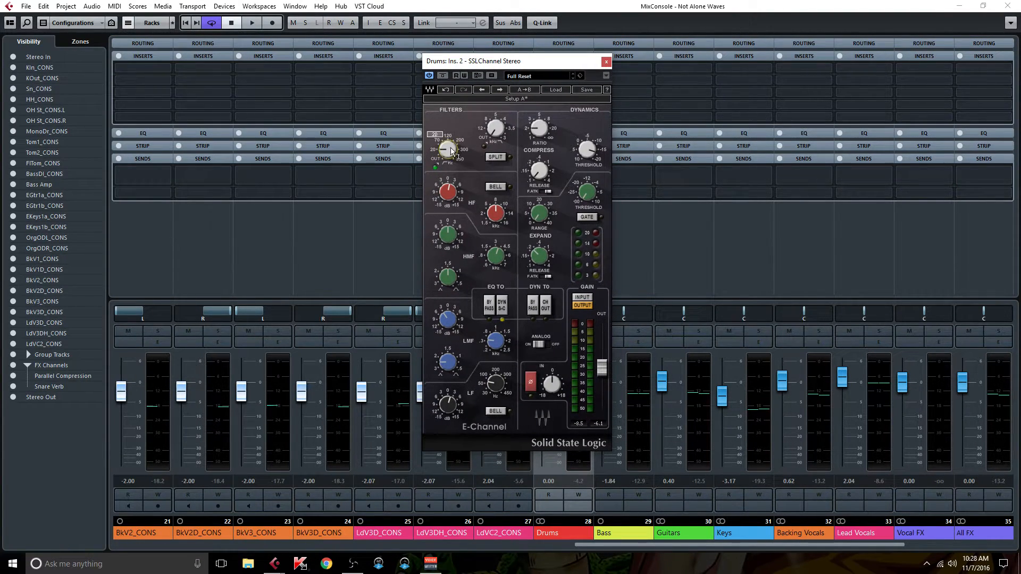
pyautogui.click(449, 403)
pyautogui.click(495, 341)
pyautogui.click(606, 63)
# Step: Collapse the sends display and inspect the NLS Channel settings on OH St_CONS.L, closing the plug-in when done
pyautogui.moveTo(602, 543); pyautogui.dragTo(135, 550)
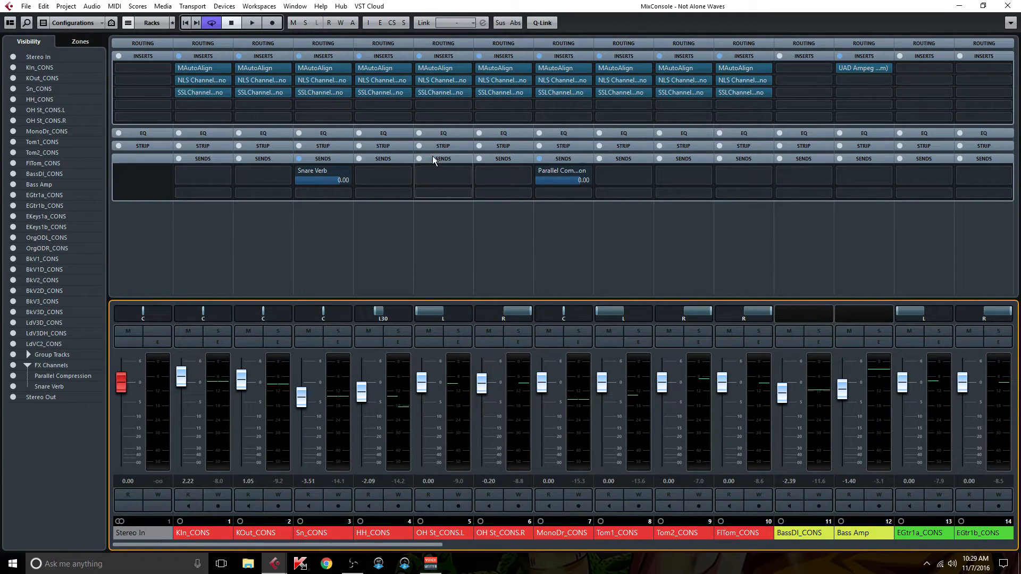
pyautogui.click(443, 166)
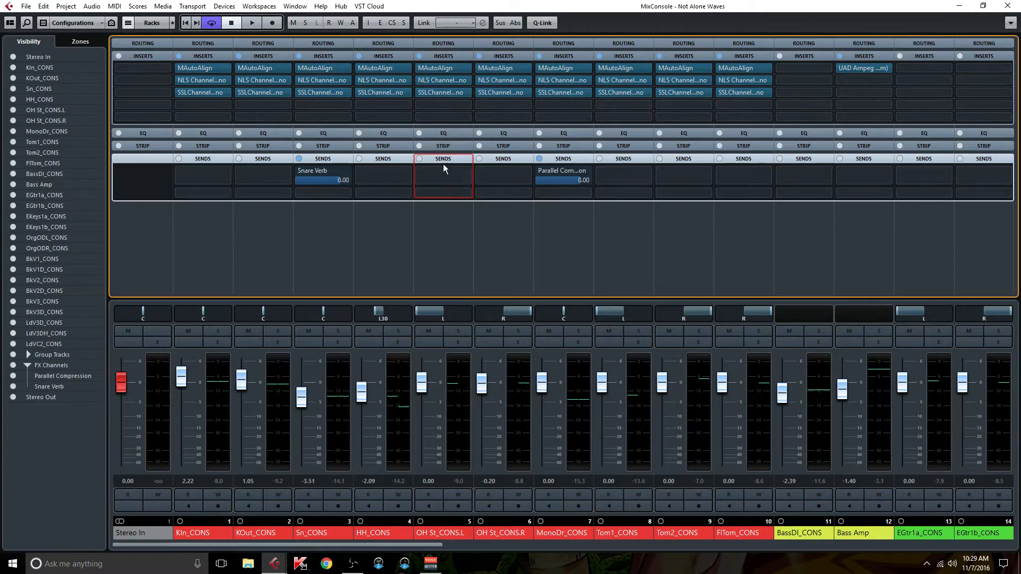
pyautogui.doubleClick(449, 81)
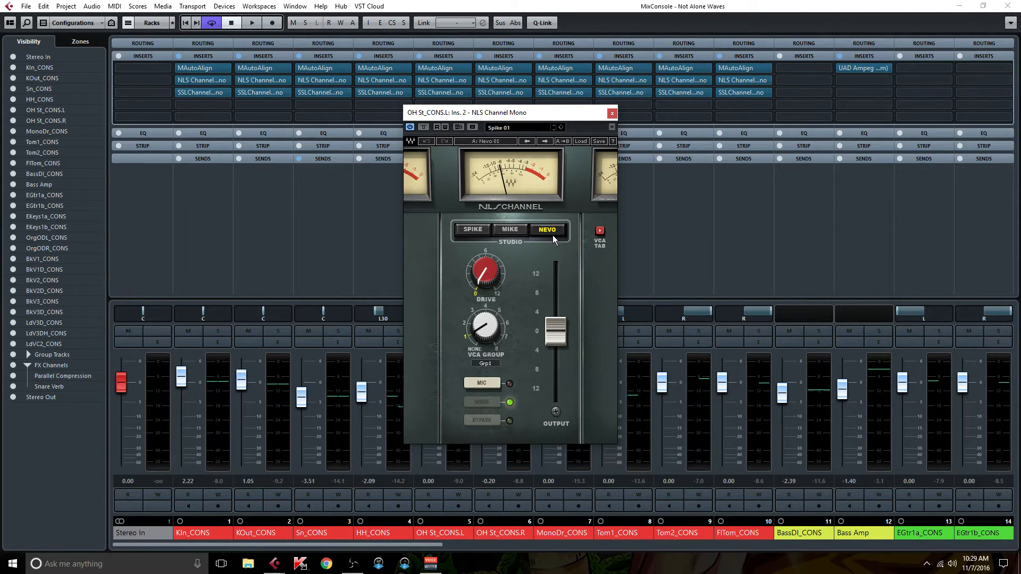
pyautogui.click(612, 114)
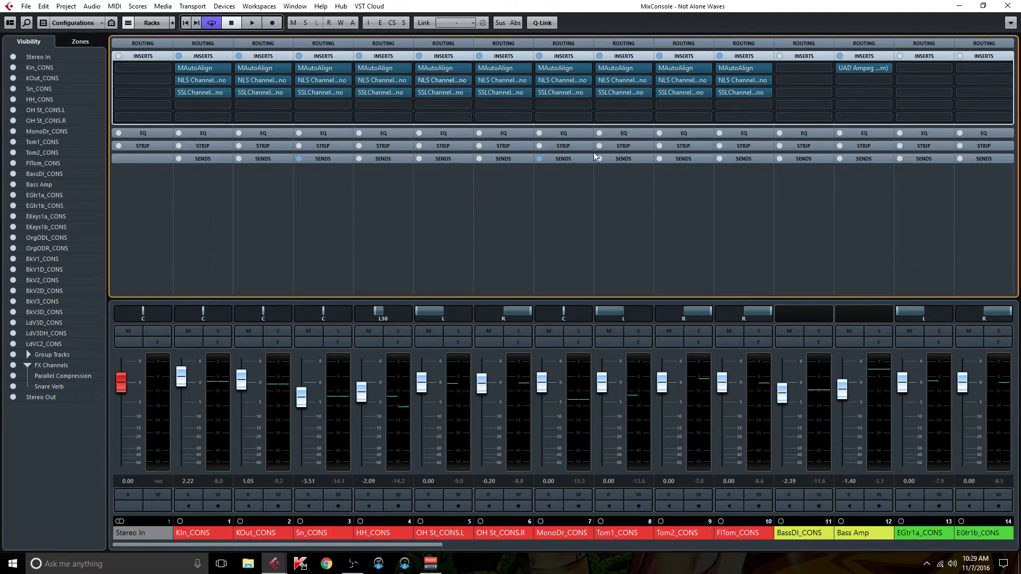
# Step: Review the filter and EQ settings in OH St_CONS.L's SSLChannel, close the plug-in, and select OH St_CONS.R
pyautogui.click(447, 93)
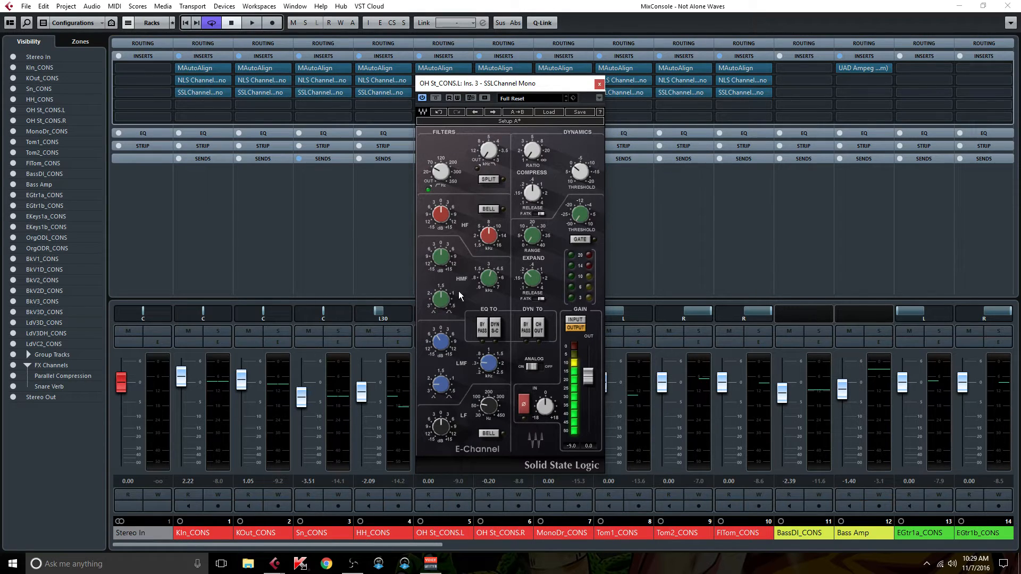
pyautogui.moveTo(448, 169)
pyautogui.click(599, 84)
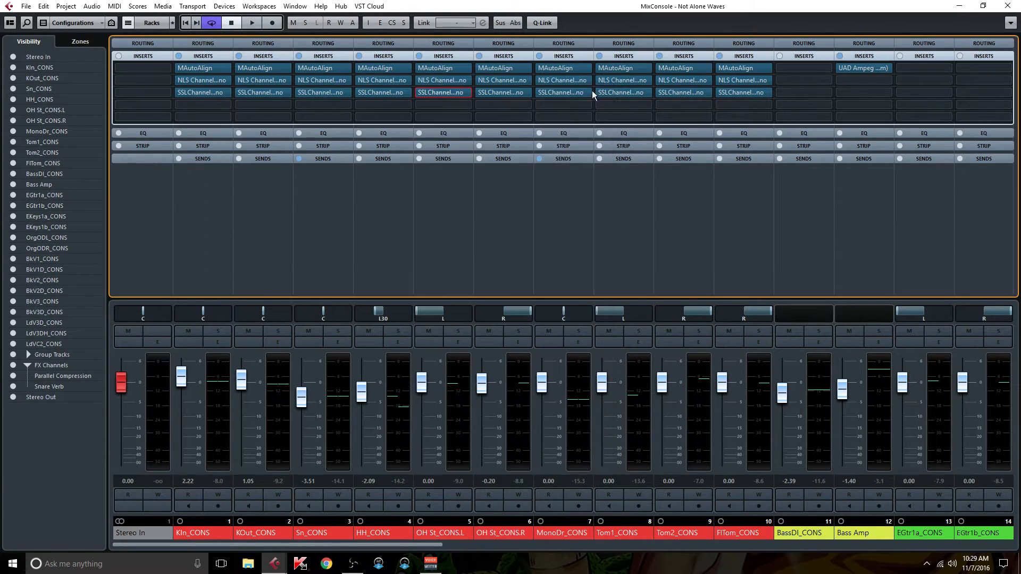
pyautogui.click(505, 206)
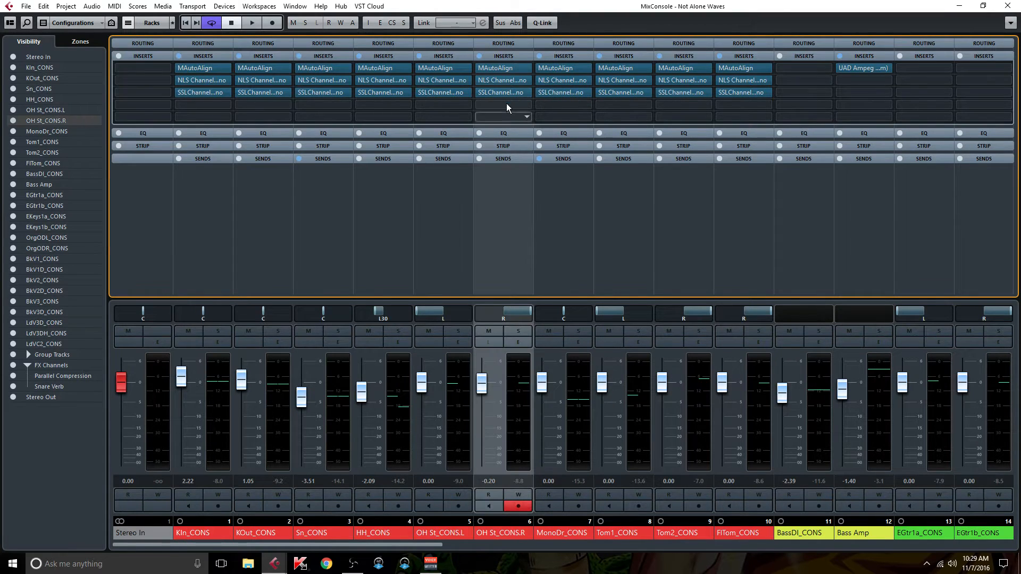
# Step: Select MonoDr_CONS, inspect the filter setting in its SSLChannel, and close the plug-in
pyautogui.click(564, 193)
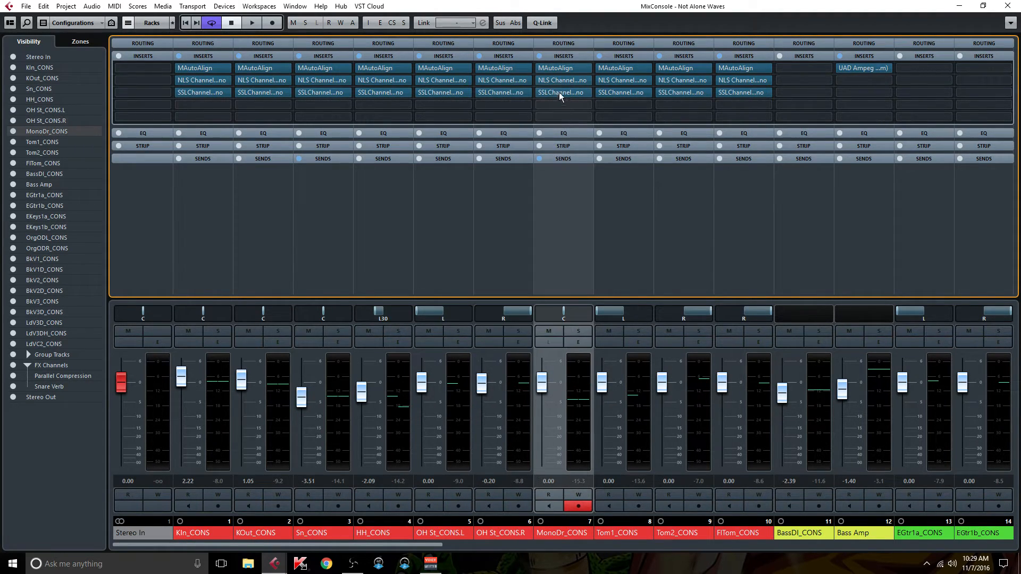
pyautogui.click(563, 92)
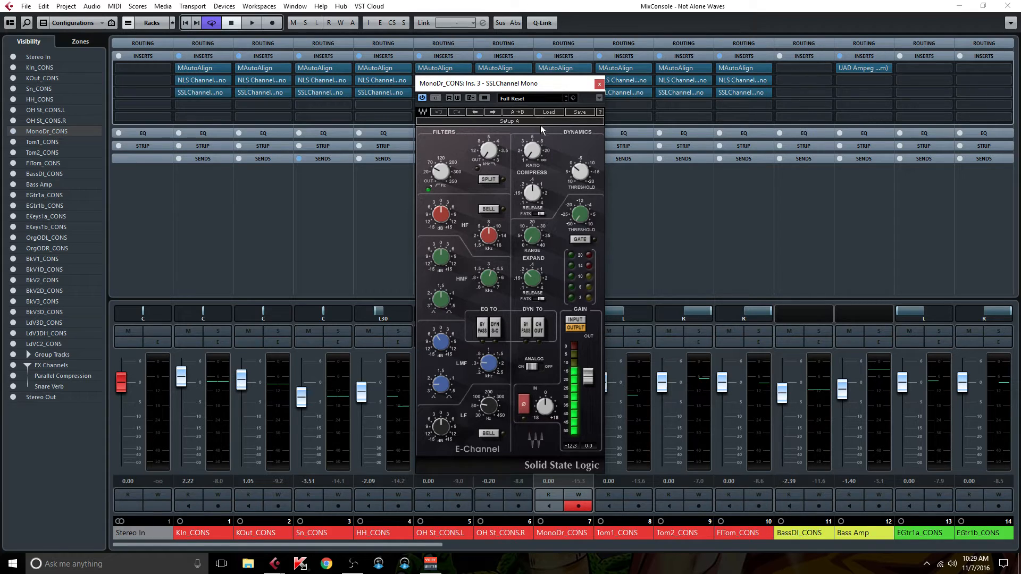
pyautogui.click(599, 83)
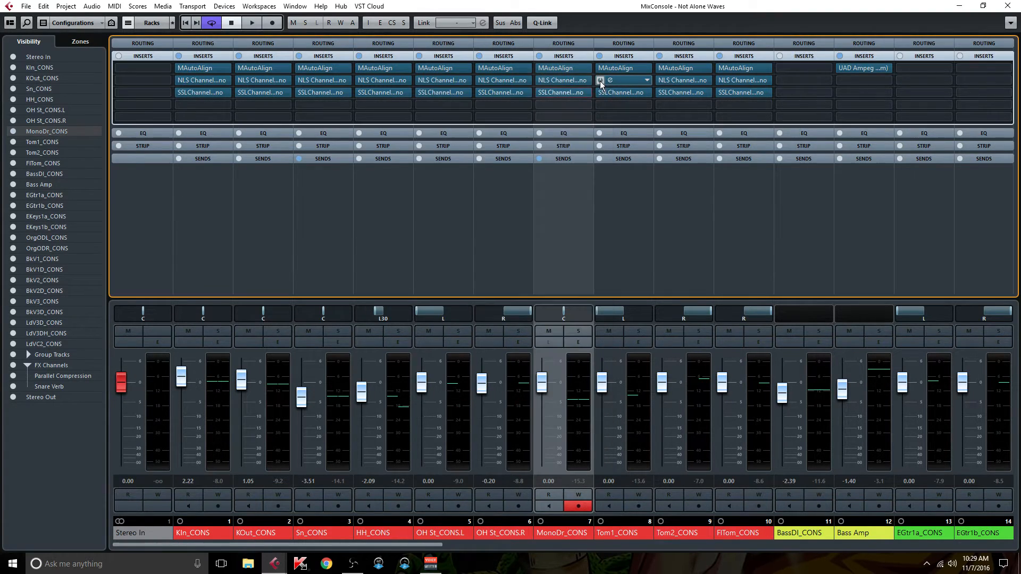
# Step: Expand the sends and review the CLA-76 settings behind MonoDr_CONS's Parallel Compression send, closing the plug-in when done
pyautogui.click(570, 158)
pyautogui.rightClick(561, 172)
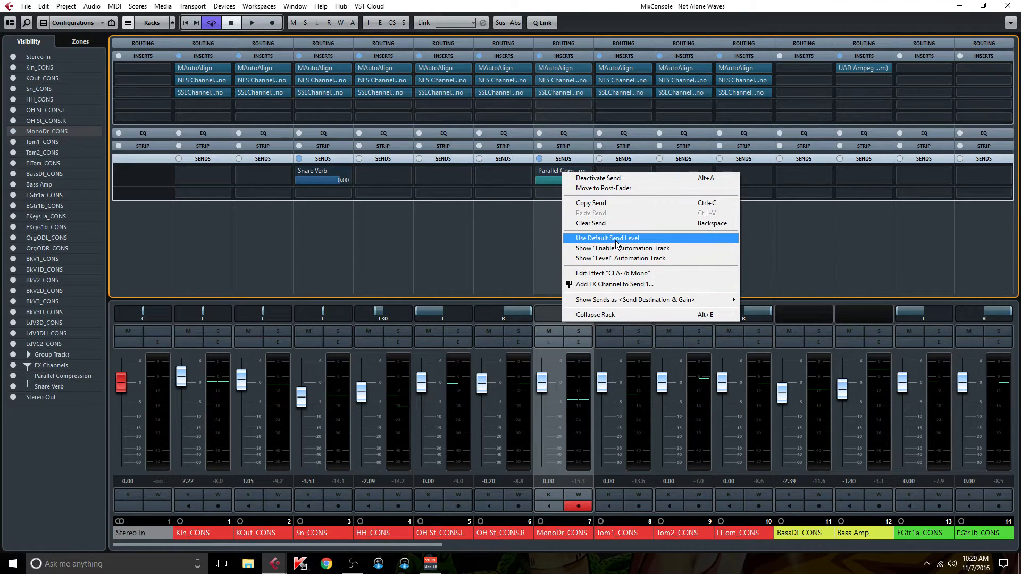
pyautogui.click(628, 274)
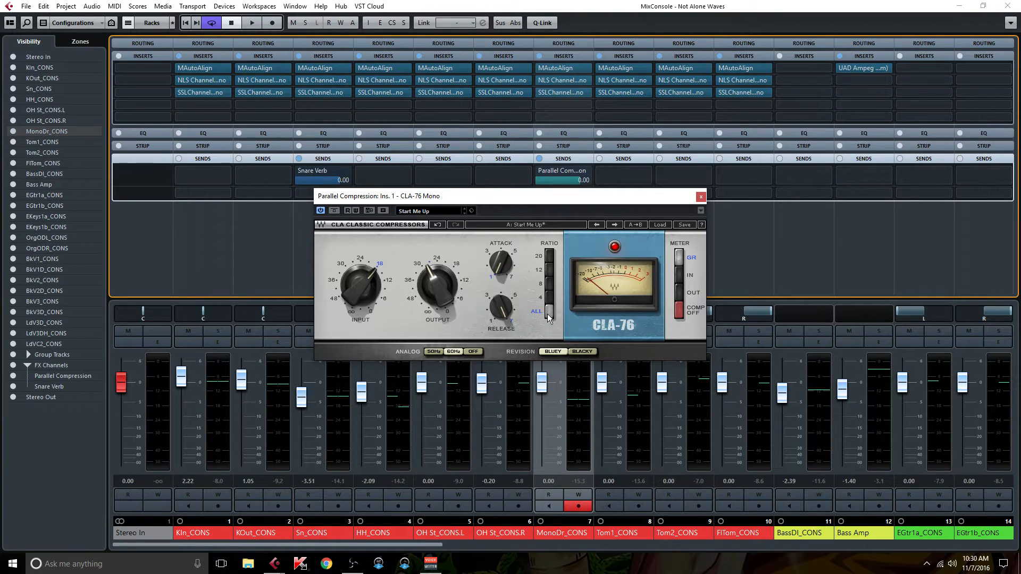
pyautogui.click(700, 197)
# Step: Move MonoDr_CONS's Parallel Compression send to post-fader and collapse the sends display
pyautogui.rightClick(563, 175)
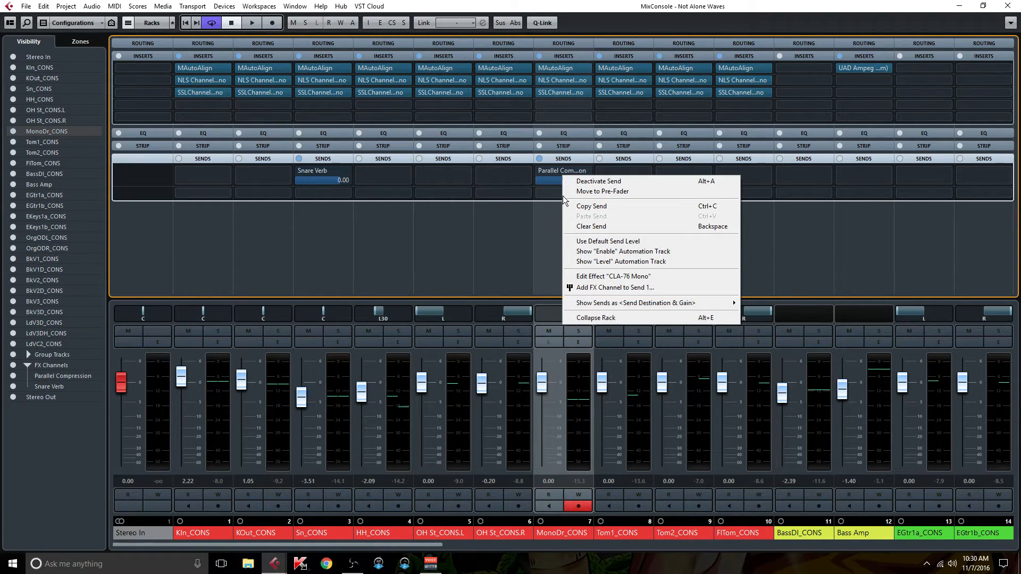
pyautogui.click(604, 192)
pyautogui.click(573, 158)
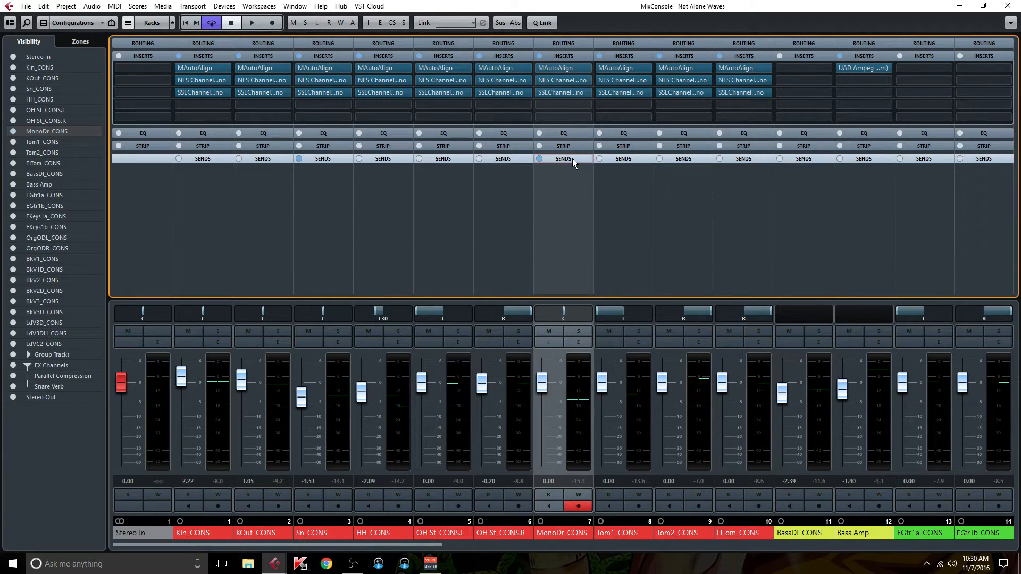
# Step: Try an HF gain change in Tom1_CONS's SSLChannel, reset the gain to 0, and close the plug-in
pyautogui.click(630, 91)
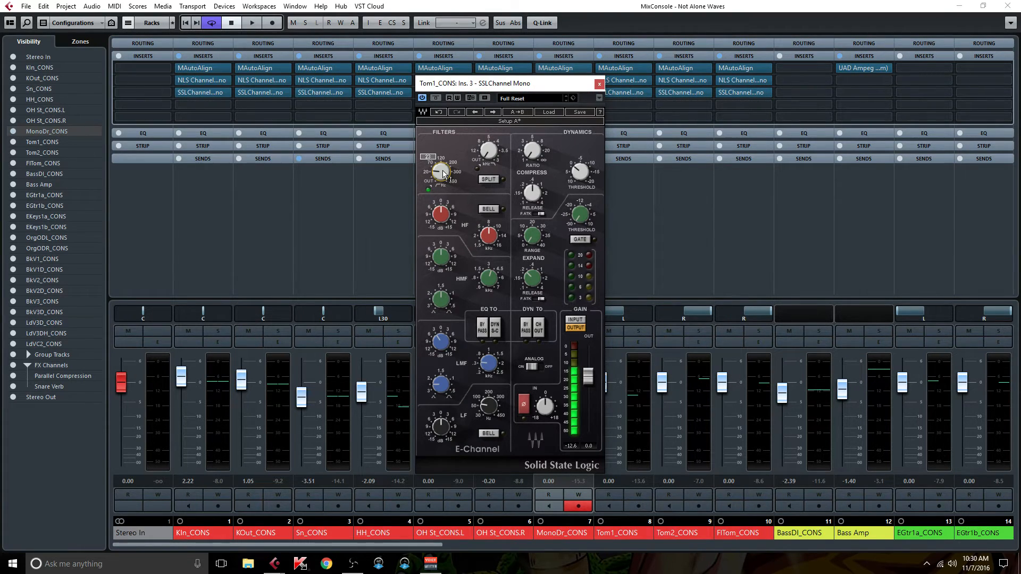
pyautogui.moveTo(442, 215); pyautogui.dragTo(442, 243)
pyautogui.click(445, 219)
pyautogui.write('0')
pyautogui.press('Return')
pyautogui.click(444, 345)
pyautogui.click(600, 84)
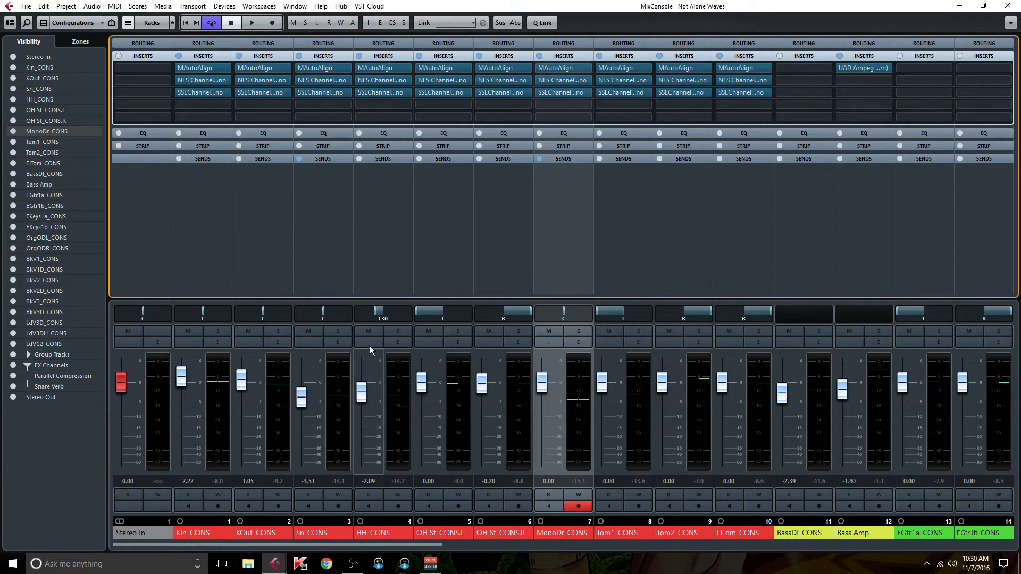
# Step: Review the SSLChannel filter and the NLS Channel settings on HH_CONS, closing each plug-in when done
pyautogui.click(384, 91)
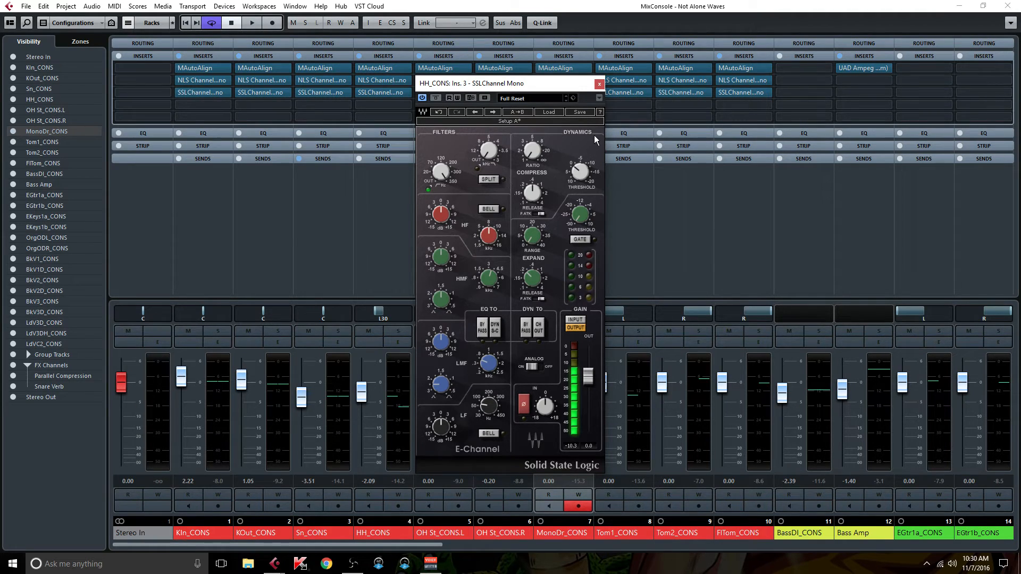
pyautogui.click(599, 83)
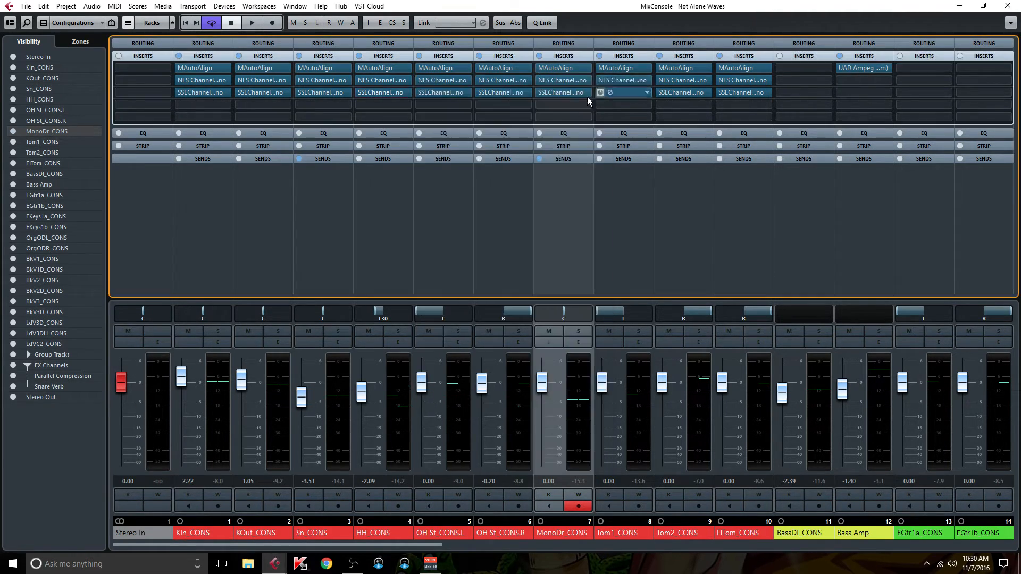
pyautogui.click(393, 210)
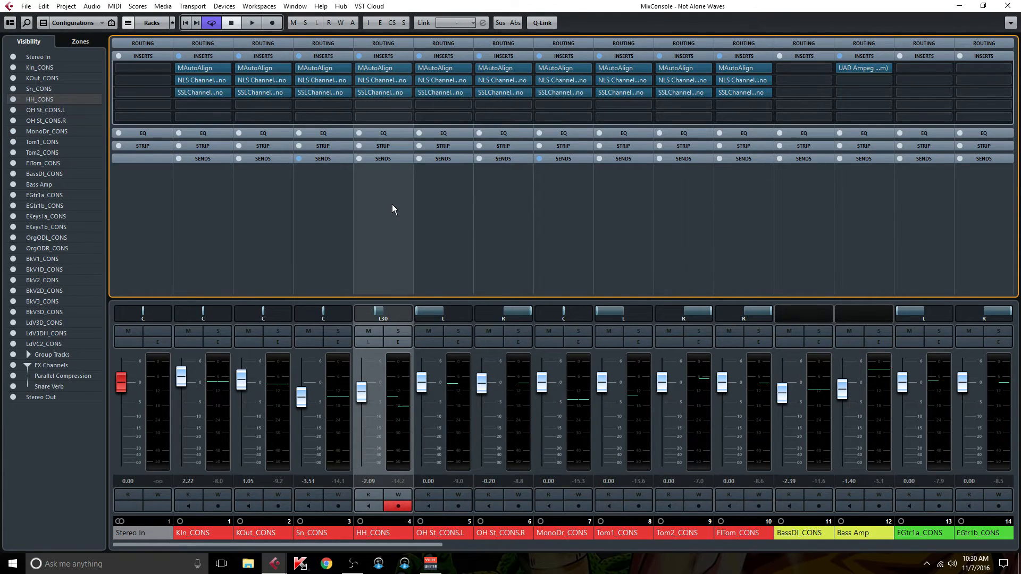
pyautogui.click(388, 78)
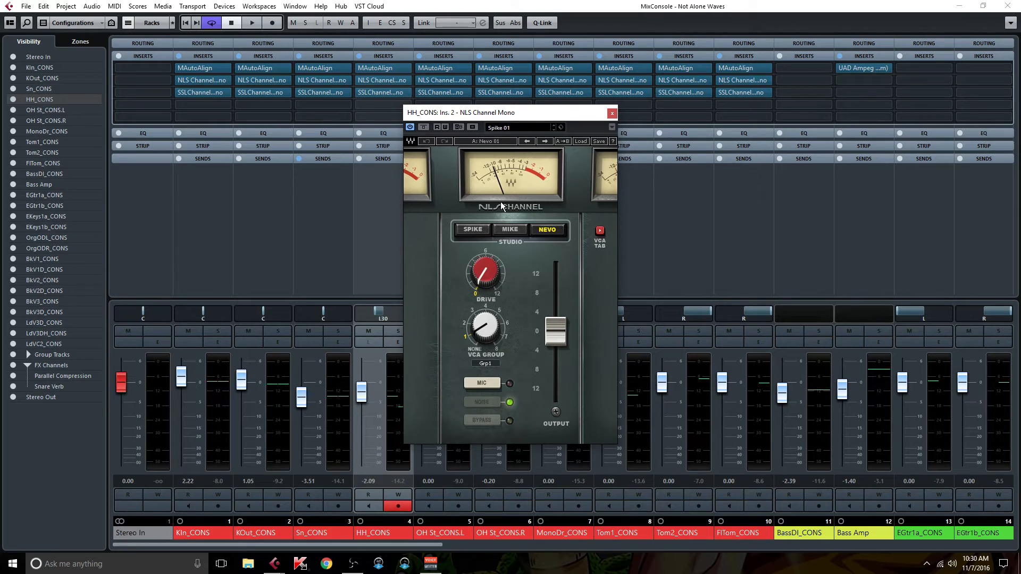
pyautogui.click(612, 114)
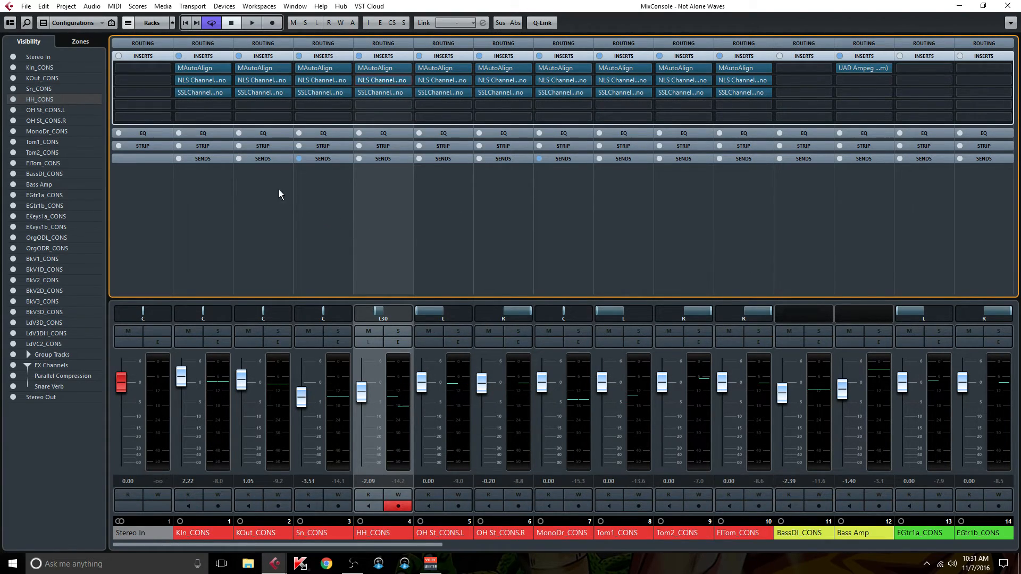
# Step: Select KIn_CONS, review the filter, HF, HMF and LMF settings in its SSLChannel, and close the plug-in
pyautogui.click(204, 227)
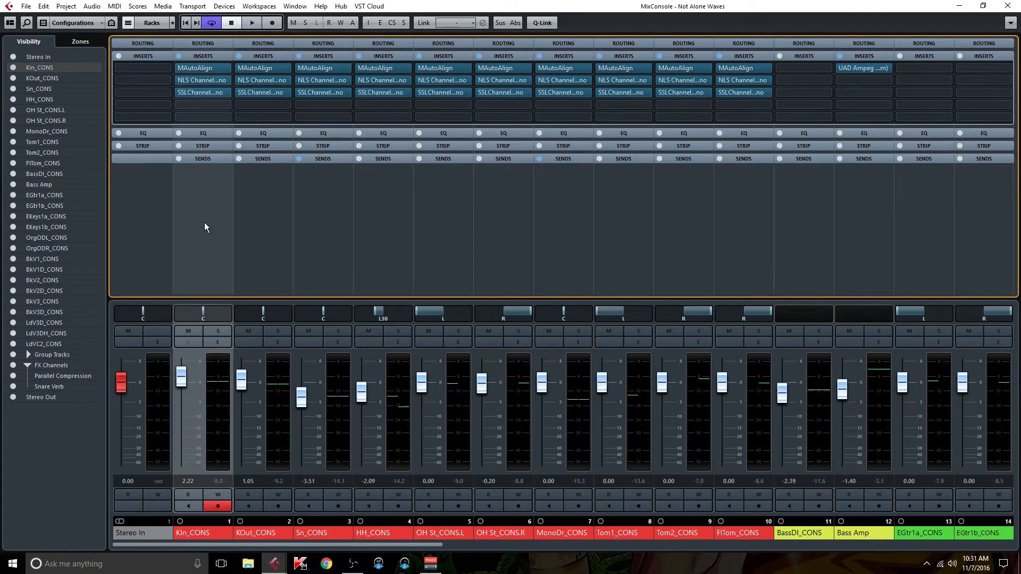
pyautogui.click(207, 94)
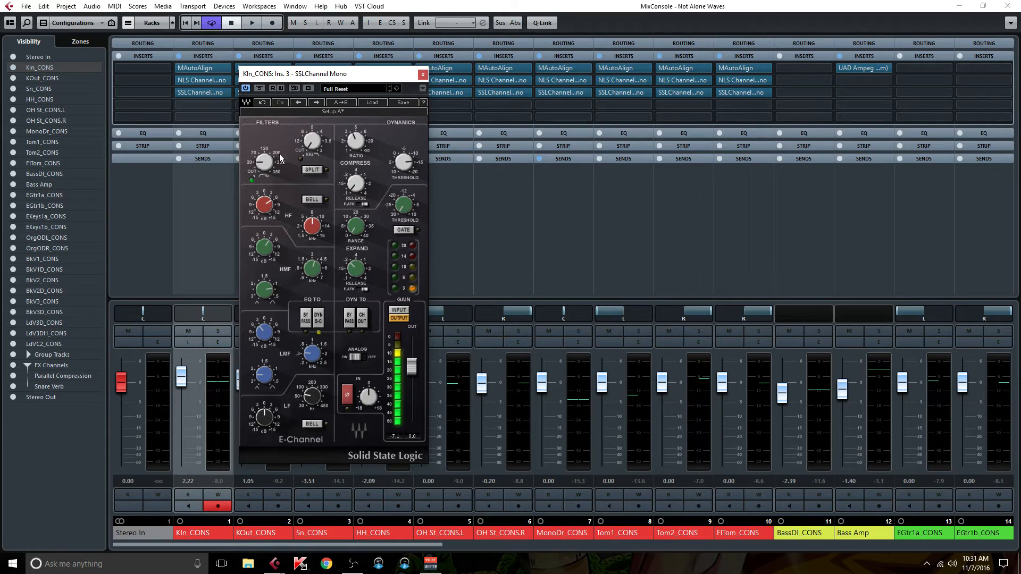
pyautogui.moveTo(261, 212)
pyautogui.moveTo(313, 272)
pyautogui.moveTo(269, 249)
pyautogui.moveTo(315, 355)
pyautogui.click(423, 74)
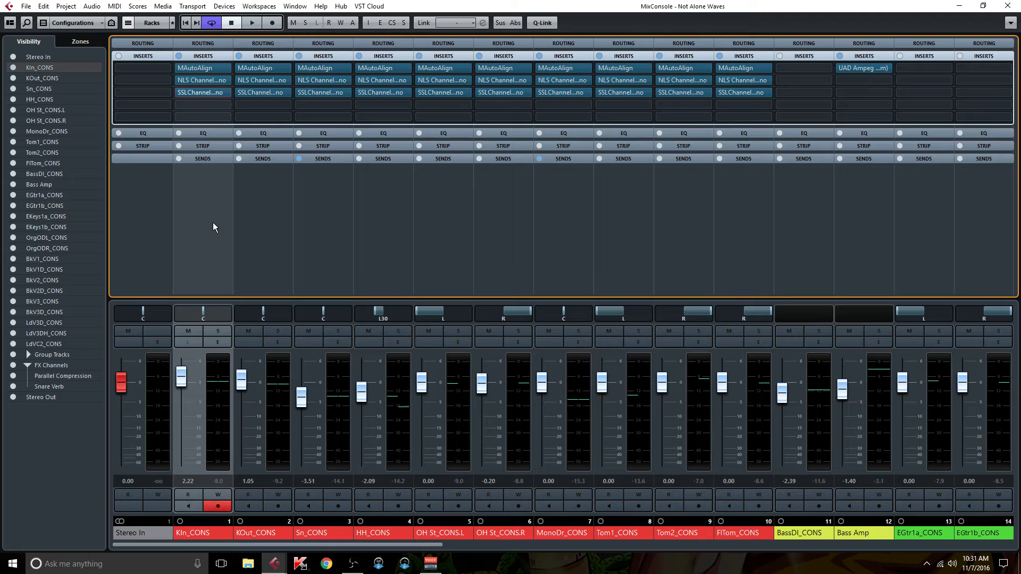
# Step: Select KOut_CONS, review the EQ, LF and compressor settings in its SSLChannel, and close the plug-in
pyautogui.click(243, 210)
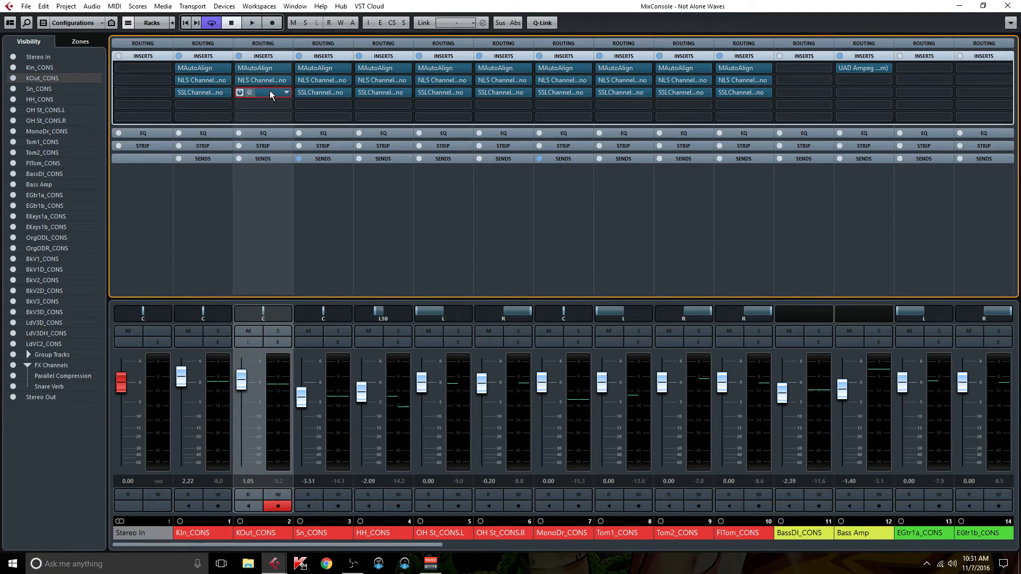
pyautogui.click(269, 92)
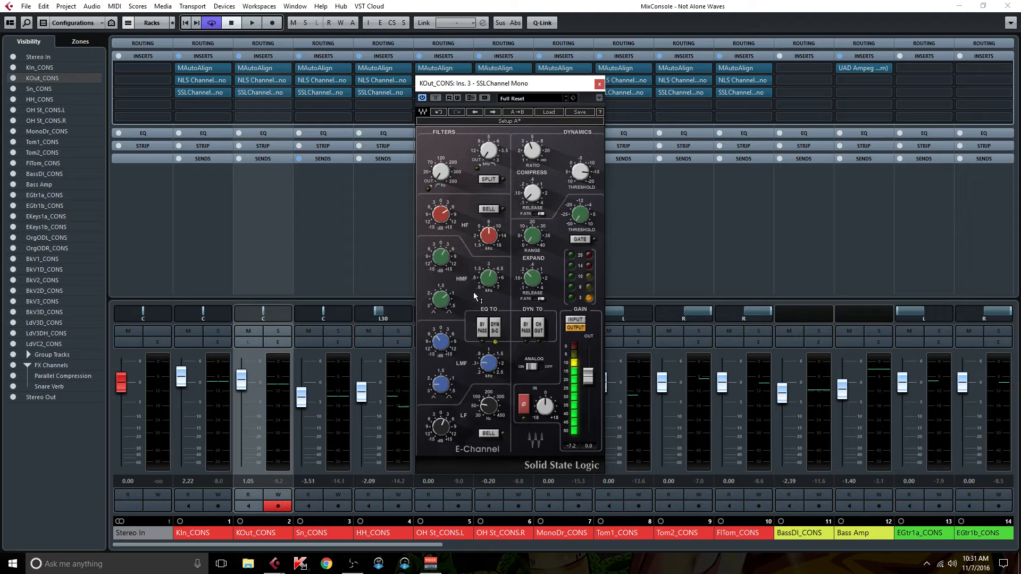
pyautogui.moveTo(492, 410)
pyautogui.moveTo(529, 196)
pyautogui.click(600, 84)
# Step: Select Sn_CONS, review the filter, LF, LMF, HMF and HF settings in its SSLChannel, and close the plug-in
pyautogui.click(337, 197)
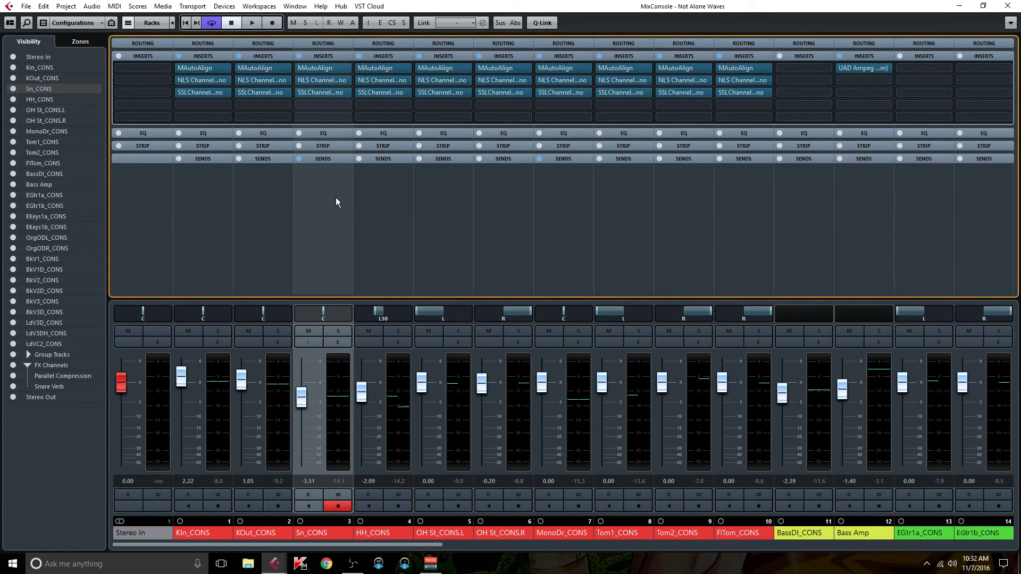
pyautogui.click(331, 91)
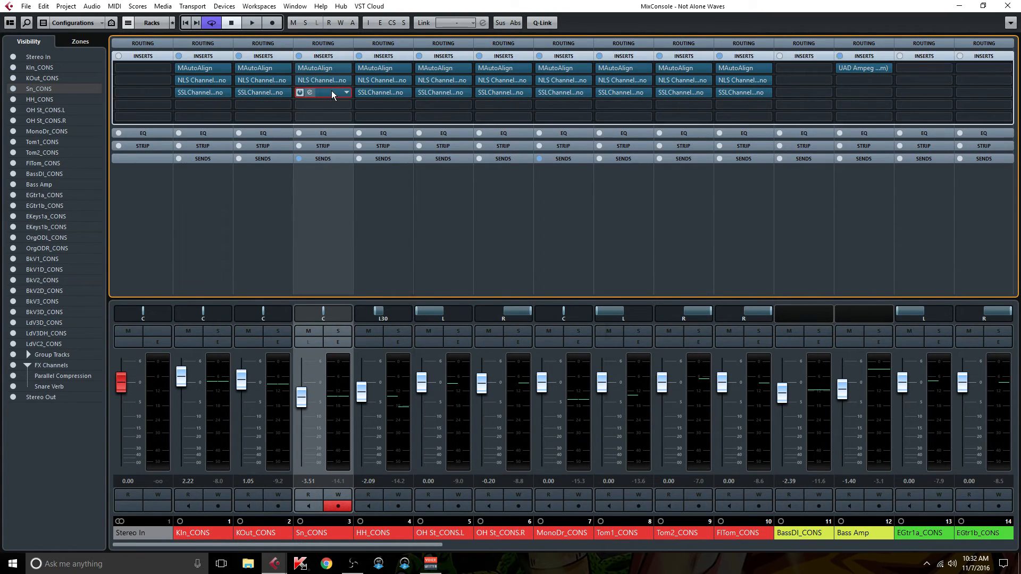
pyautogui.click(330, 91)
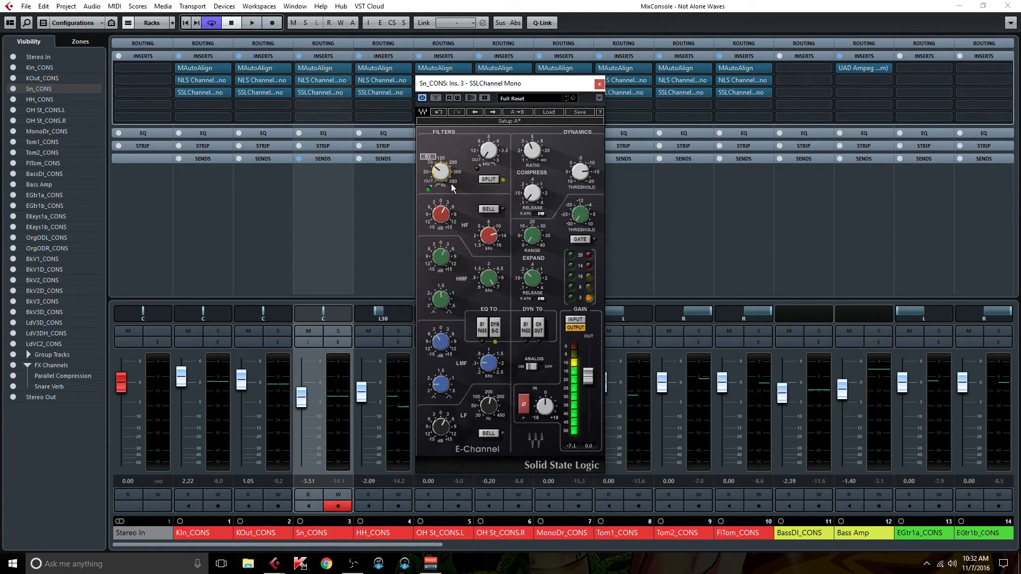
pyautogui.moveTo(444, 428)
pyautogui.click(489, 364)
pyautogui.click(445, 260)
pyautogui.click(441, 214)
pyautogui.click(598, 85)
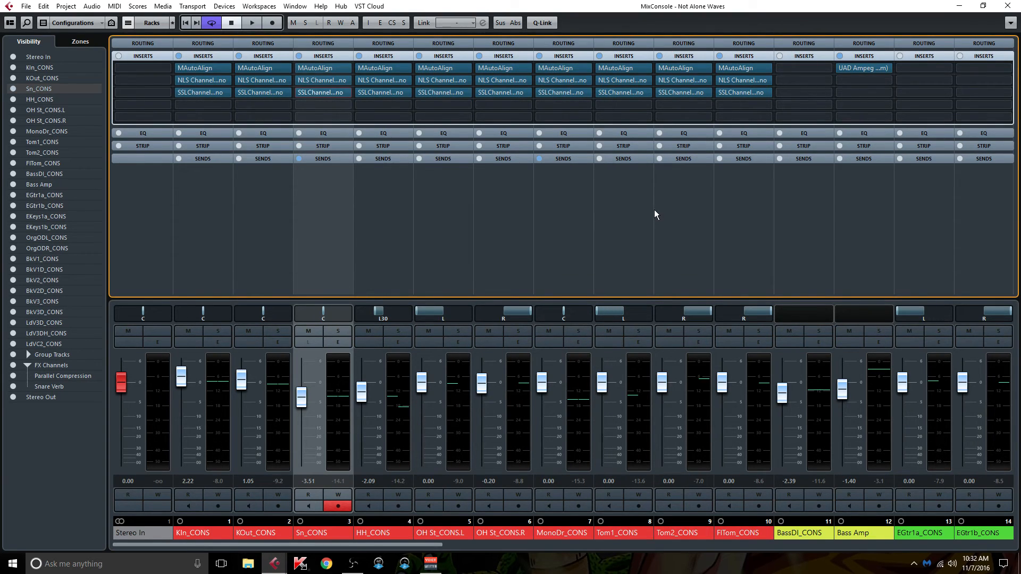
# Step: Expand the sends, review the UAD EMT 140 reverb behind Sn_CONS's Snare Verb send, close it, and collapse the sends
pyautogui.click(330, 158)
pyautogui.rightClick(327, 176)
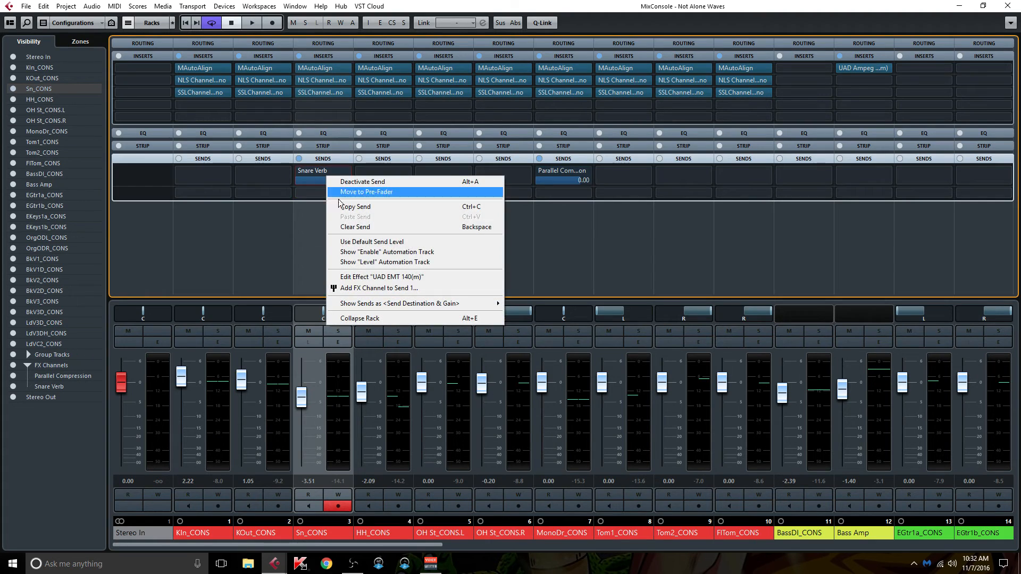
pyautogui.click(379, 277)
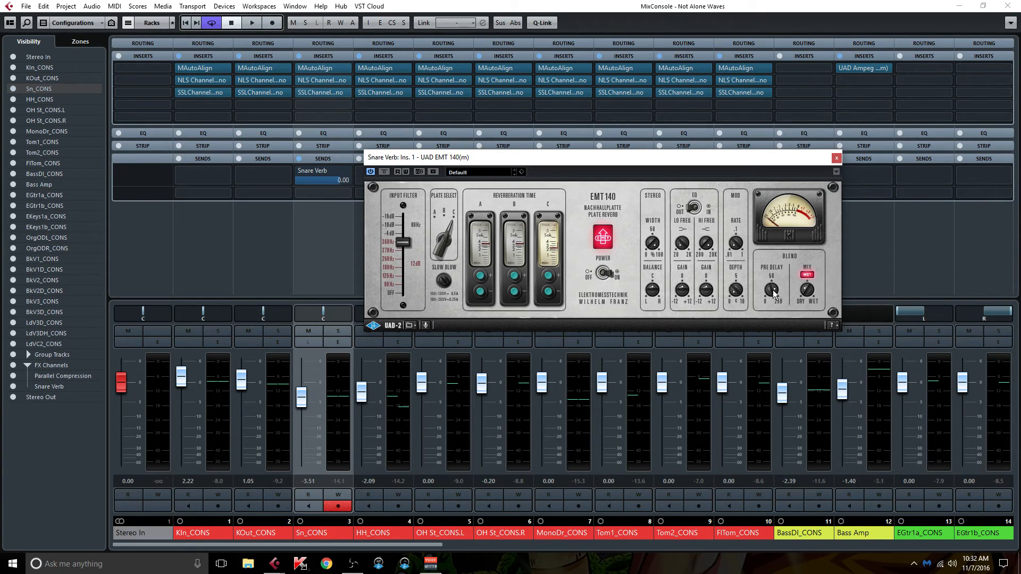
pyautogui.click(834, 160)
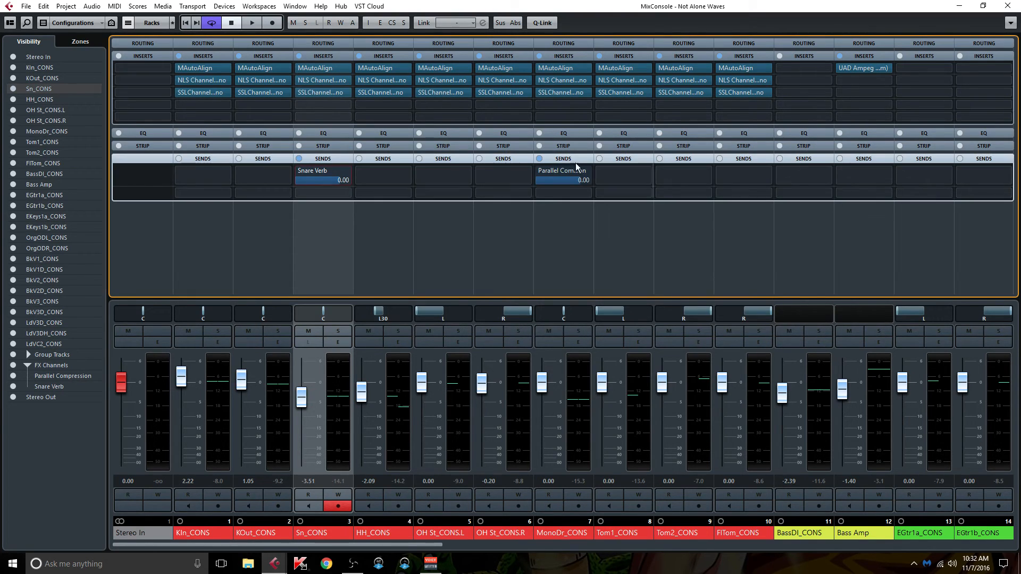
pyautogui.click(443, 159)
# Step: Bring the group and FX channels into view in the mixer
pyautogui.moveTo(429, 544); pyautogui.dragTo(1000, 540)
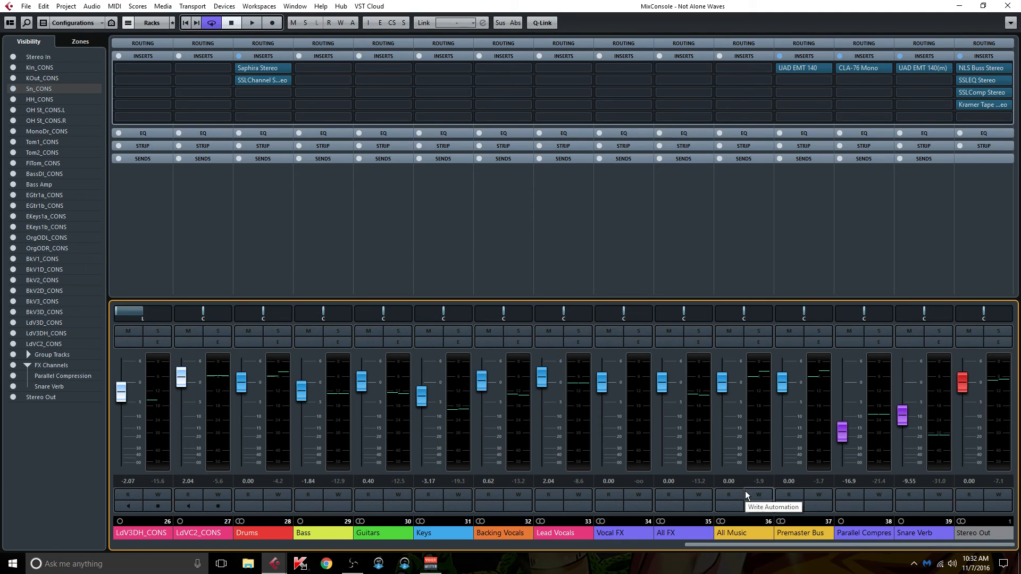
pyautogui.moveTo(722, 544); pyautogui.dragTo(684, 547)
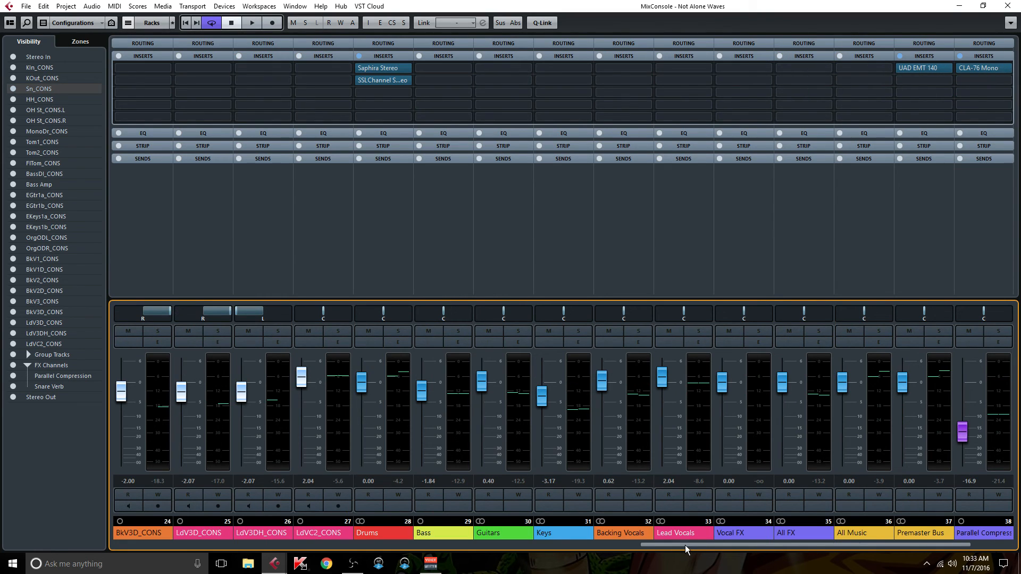